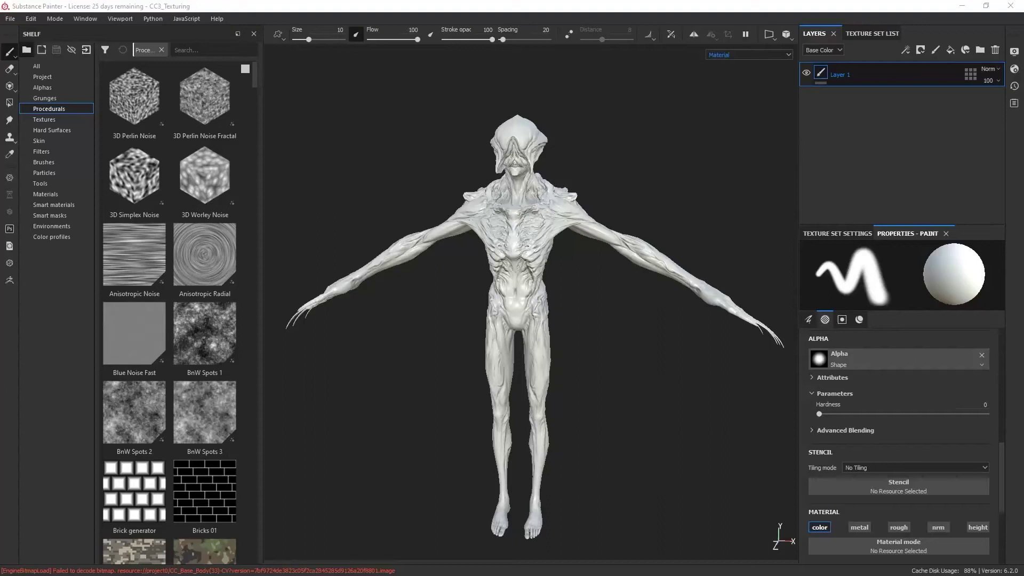
Step: Add a fill layer called base and give its Base Color a dark blue-teal
alt+drag(632, 343, 629, 353)
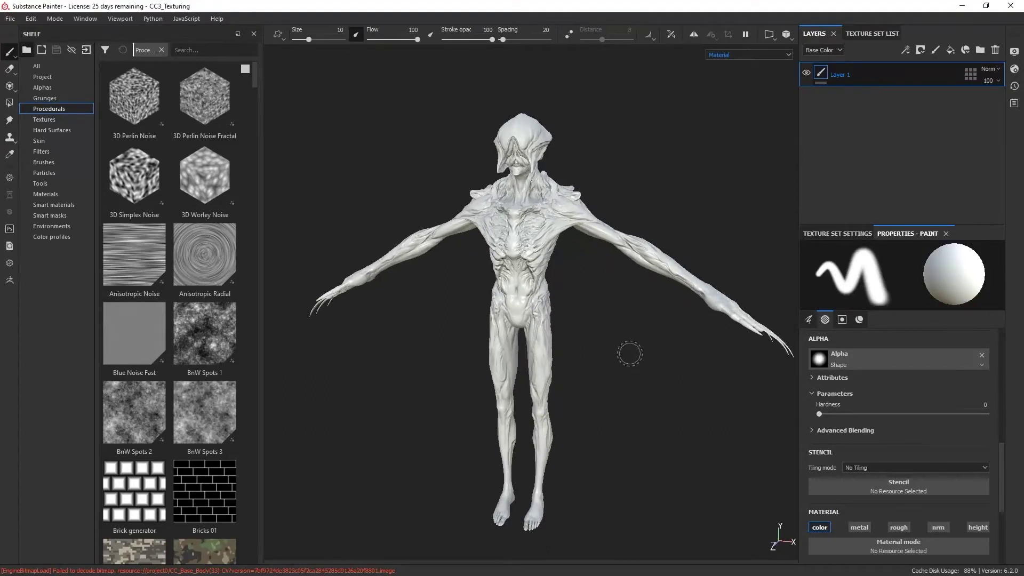
scroll(639, 148, up, 5)
click(949, 50)
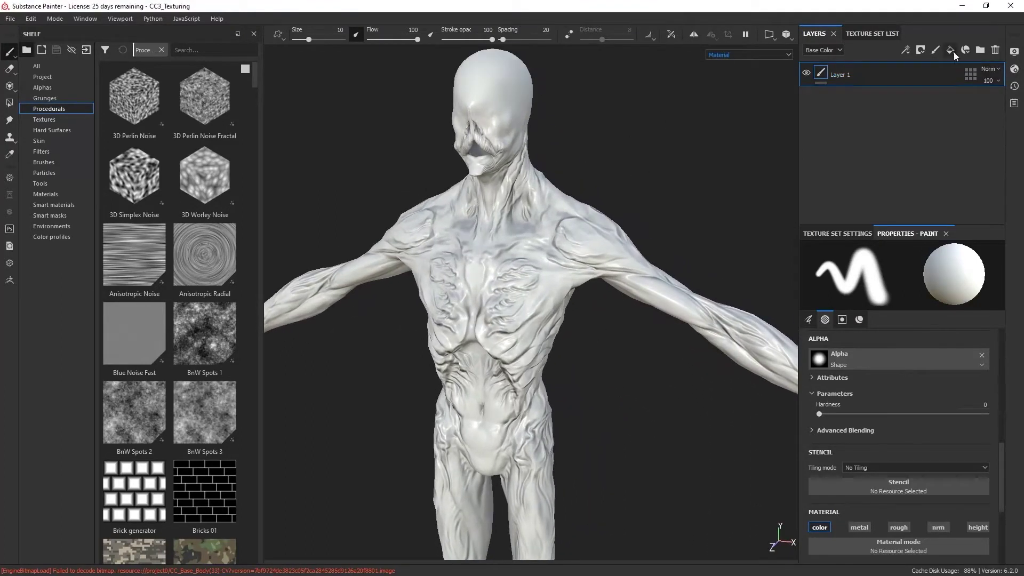
click(899, 495)
mouse_move(967, 469)
mouse_down()
mouse_move(967, 418)
mouse_move(926, 446)
mouse_up()
click(933, 442)
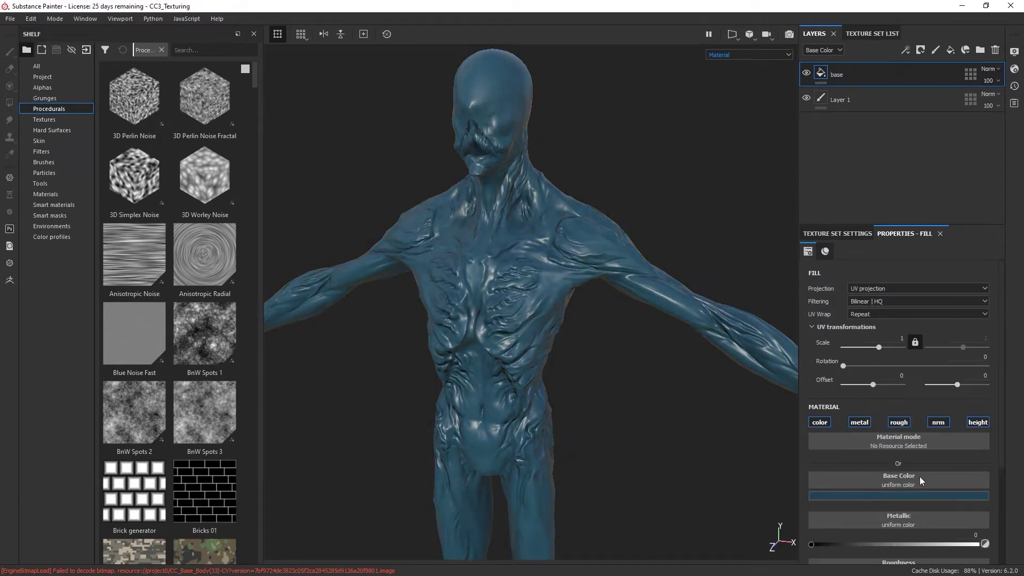
Step: Enable roughness on base, add Fill layer 1, and show only base colour in the viewport
click(898, 422)
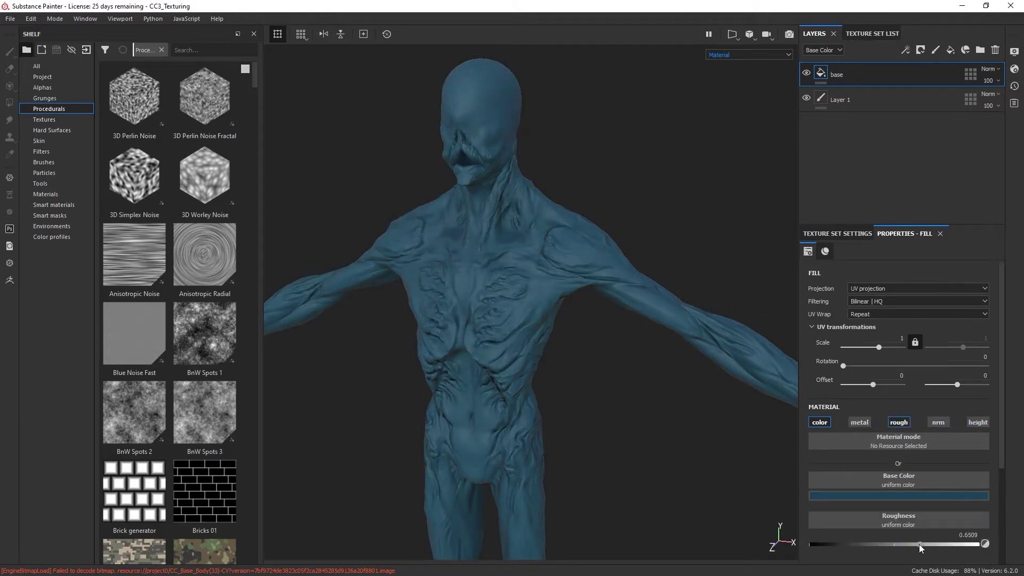
click(949, 50)
click(748, 54)
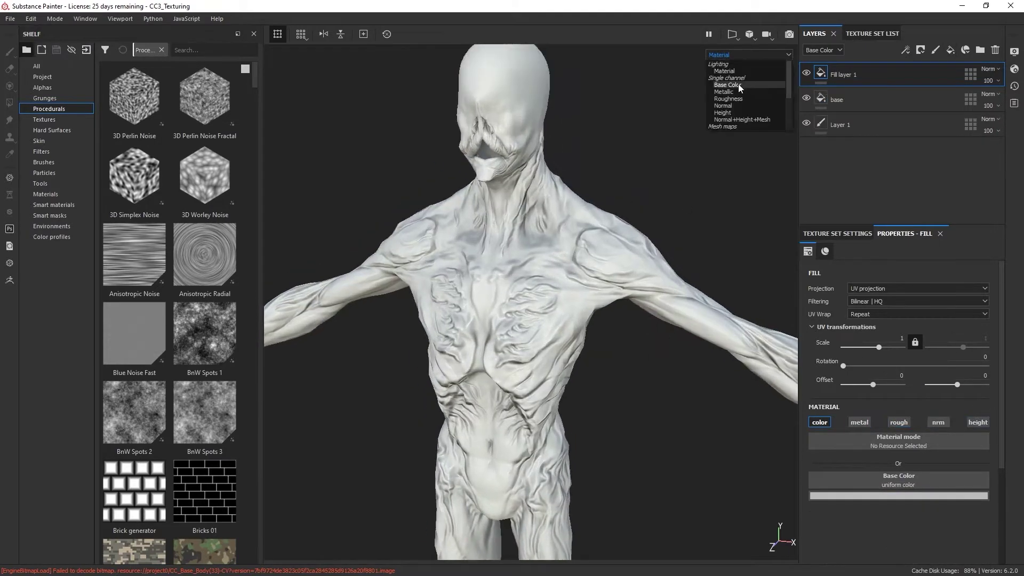
click(736, 70)
Step: Give Fill layer 1 a black mask filled with BnW Spots 2, then add Fill layer 2
click(920, 50)
click(932, 94)
click(949, 50)
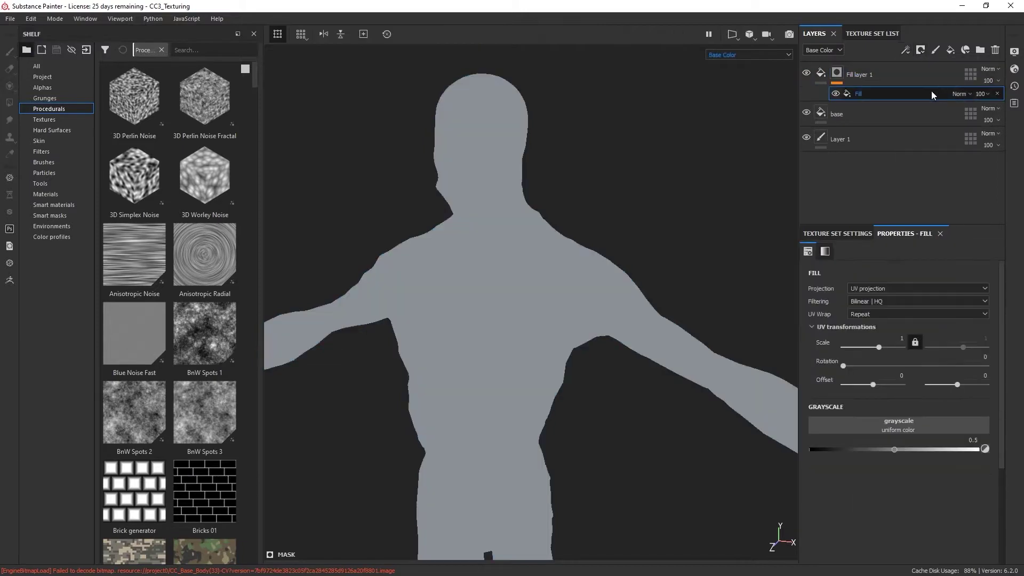
scroll(254, 97, down, 1)
scroll(253, 100, down, 2)
drag(894, 424, 895, 427)
click(878, 288)
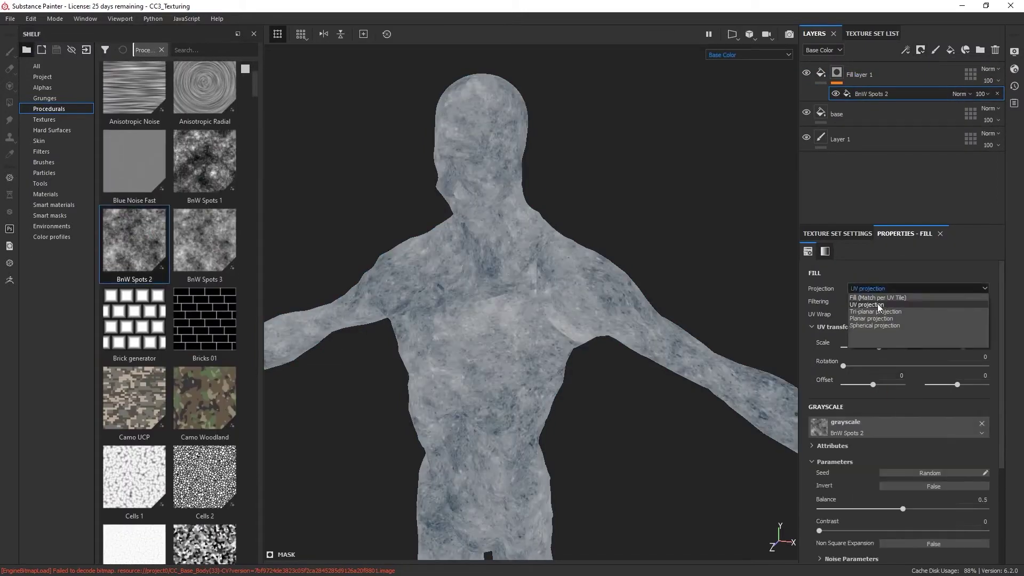
alt+drag(656, 298, 676, 305)
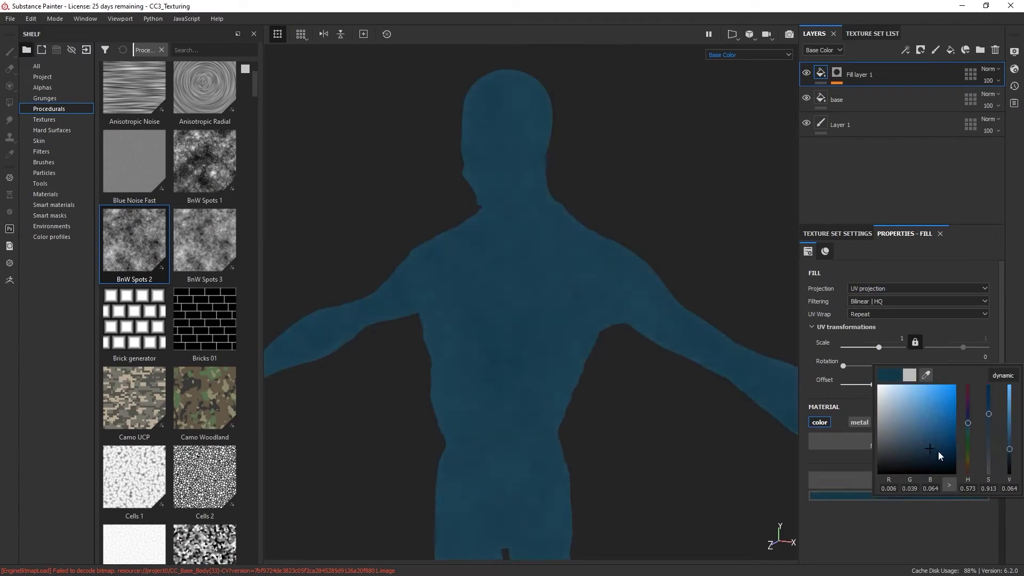
click(950, 50)
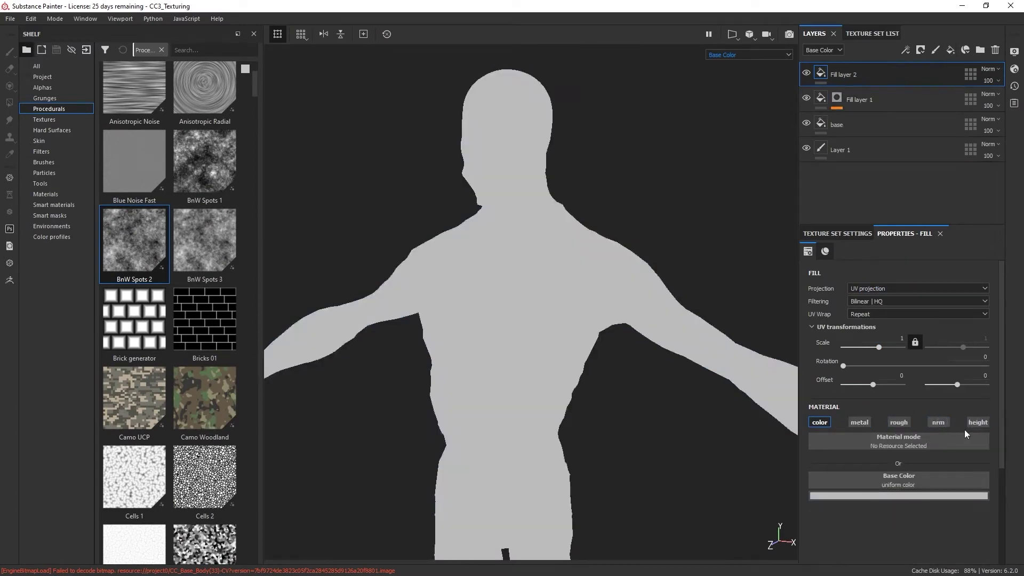
Step: Mask Fill layer 2 with an enlarged, tri-planar Dirt 4 fill
click(920, 50)
click(930, 87)
scroll(170, 320, down, 5)
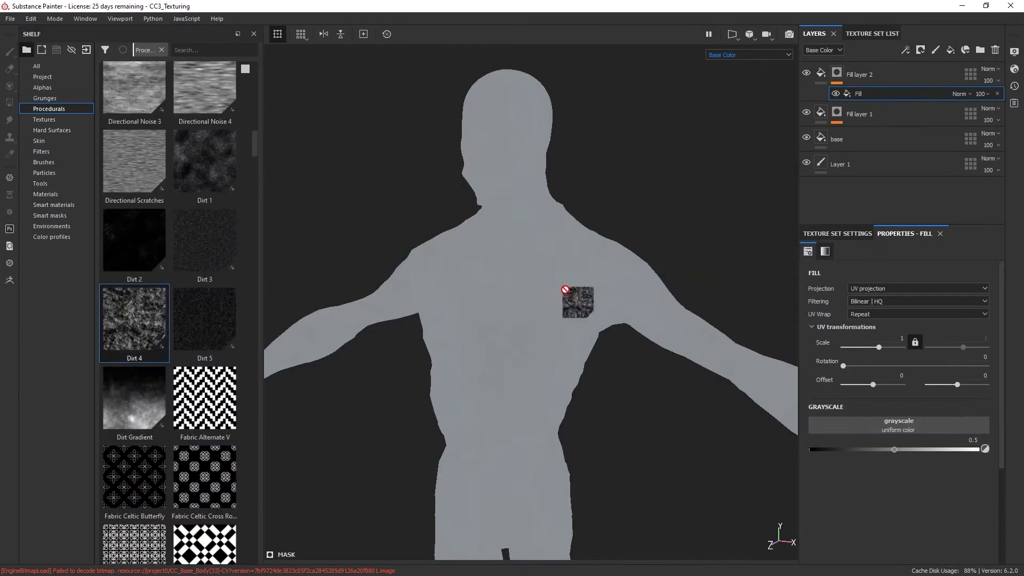
drag(135, 319, 571, 299)
click(887, 300)
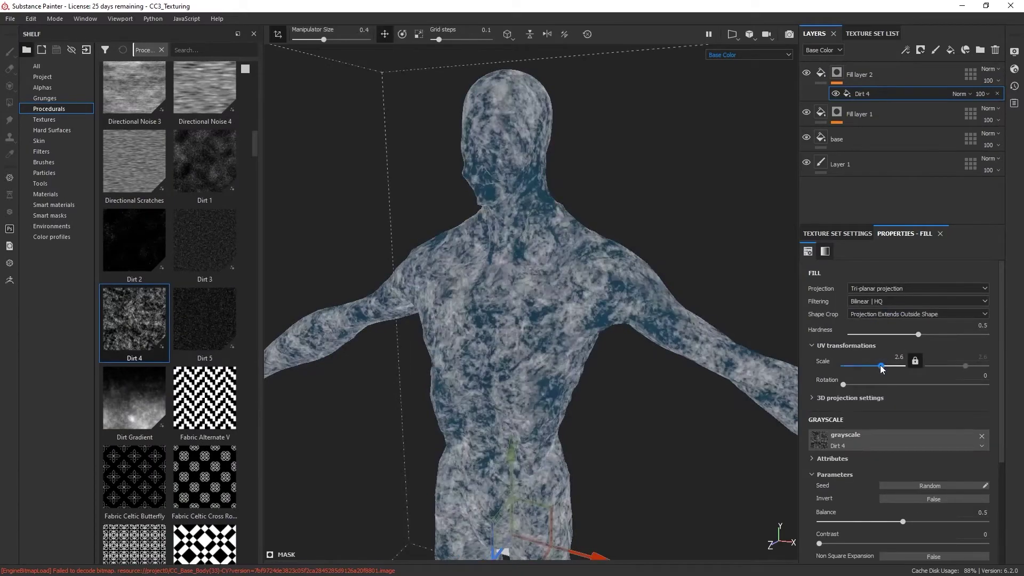
scroll(916, 376, down, 3)
drag(902, 371, 900, 371)
Step: Set Fill layer 2's Base Color to dark teal and add Fill layer 3
click(880, 74)
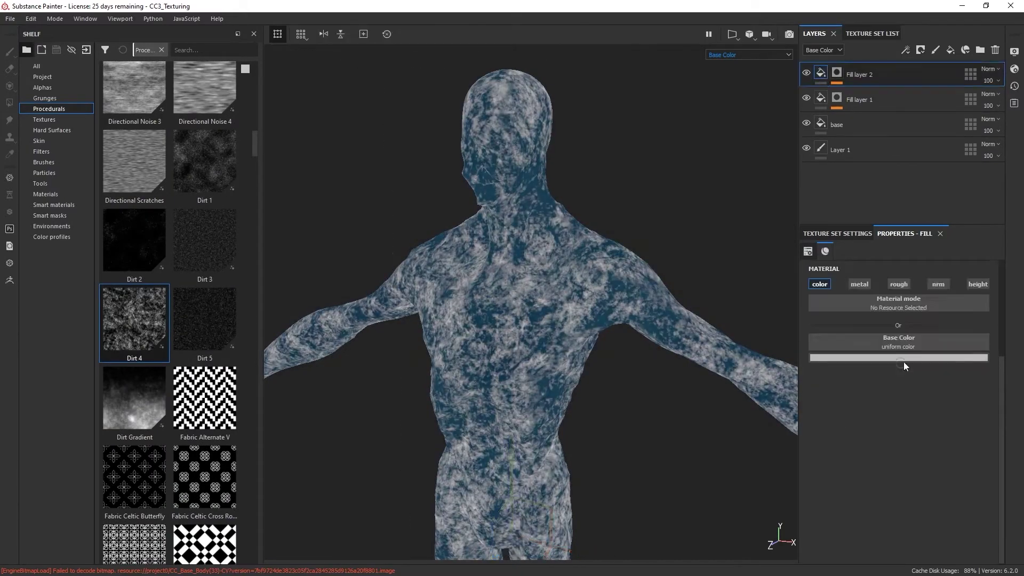
click(899, 358)
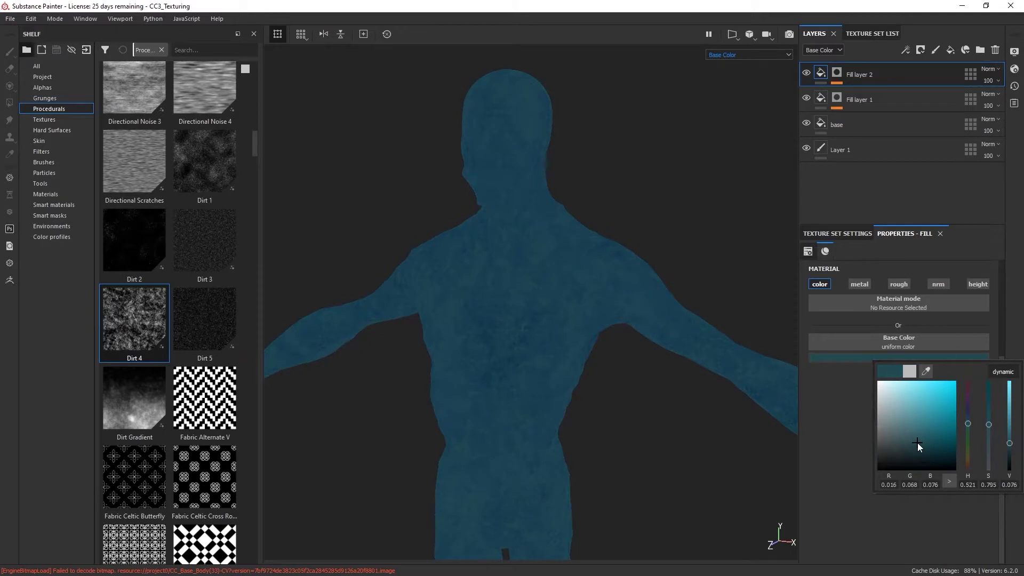
click(950, 50)
click(899, 358)
Step: Colour Fill layer 3 red and set its blend mode to Overlay
click(990, 69)
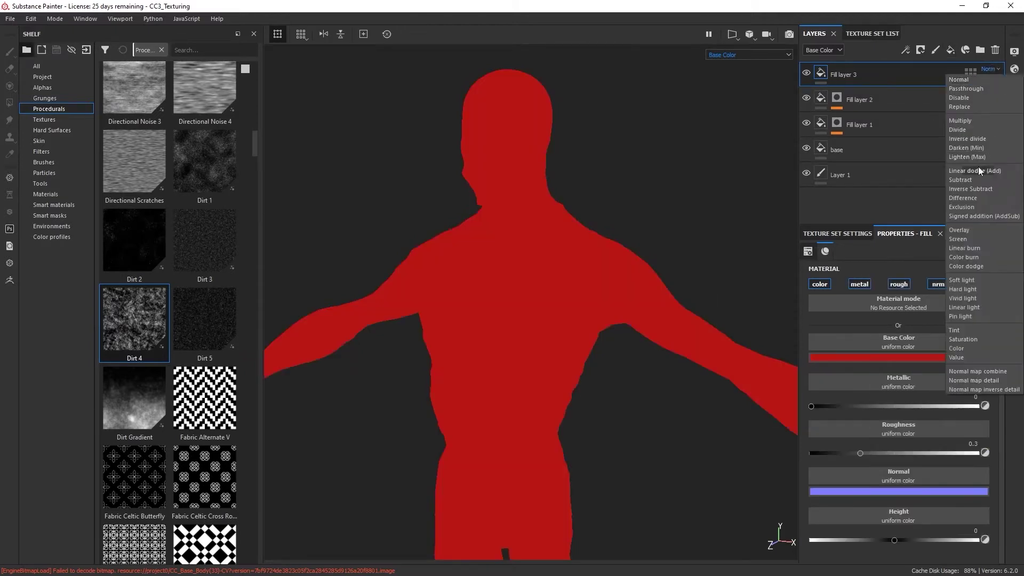
click(978, 166)
click(938, 85)
Step: Mask Fill layer 3 with an inverted Ambient Occlusion generator at Global Balance 0.2
click(904, 49)
click(928, 90)
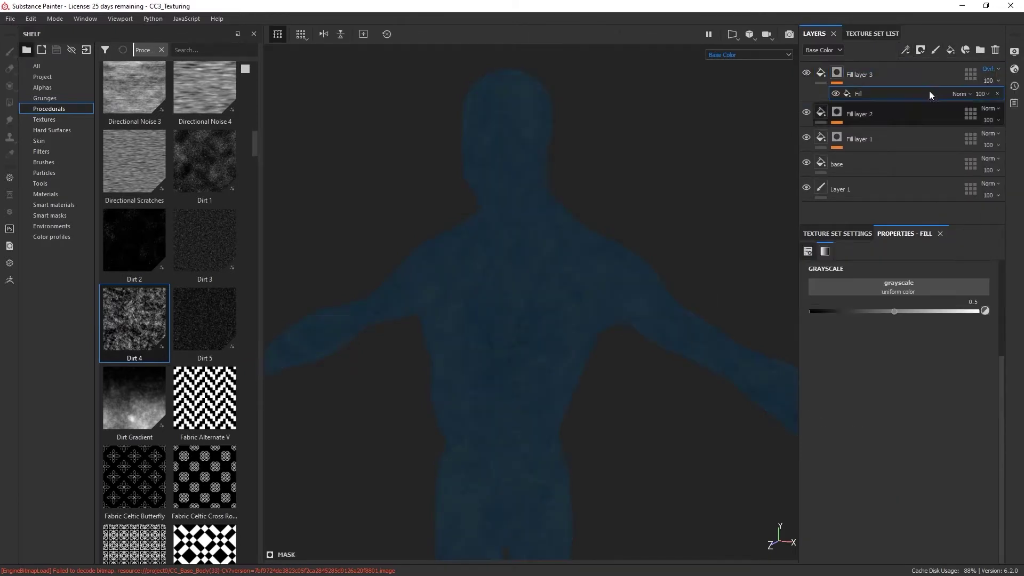
click(996, 93)
click(920, 50)
click(933, 102)
click(896, 269)
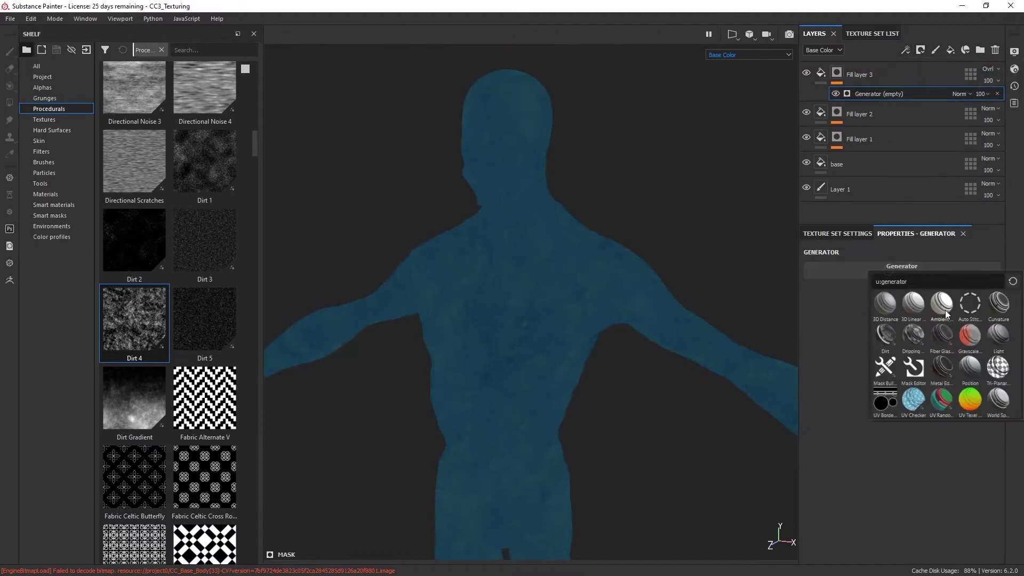
click(821, 315)
click(941, 315)
drag(862, 361, 850, 362)
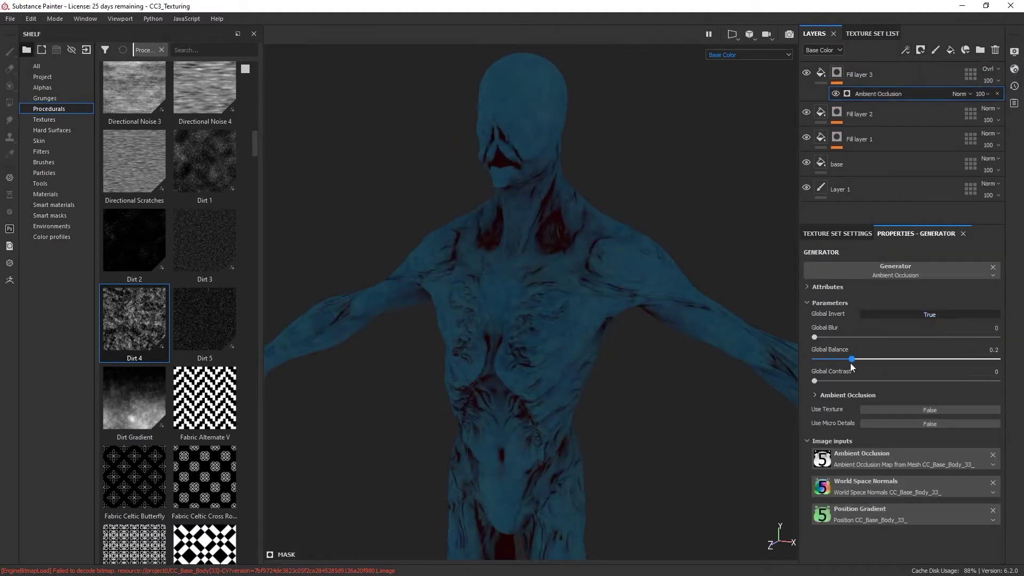
Step: Tint Fill layer 3 teal and return the viewport to the full material view
click(820, 77)
click(898, 357)
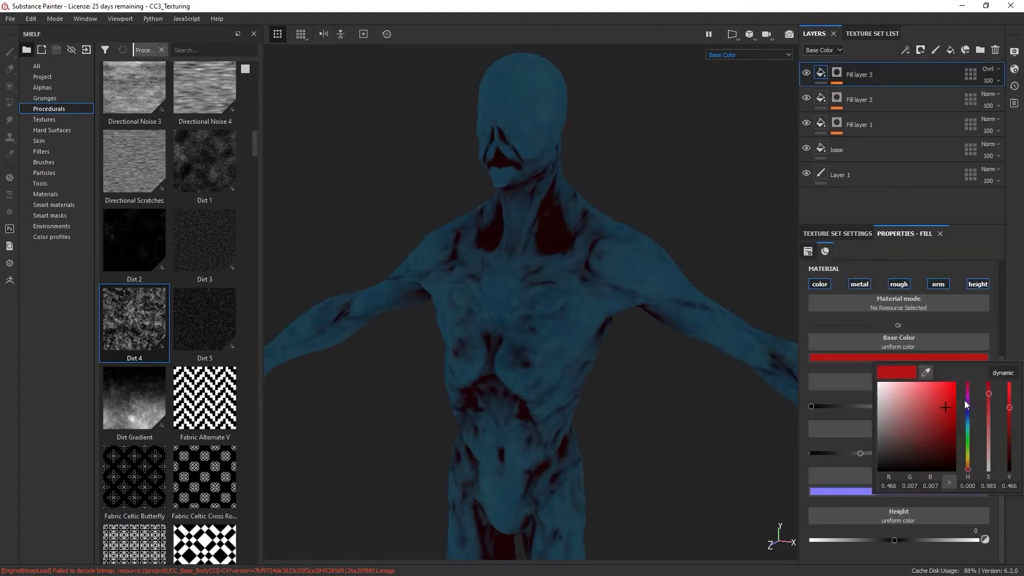
drag(964, 400, 928, 420)
click(685, 424)
key(m)
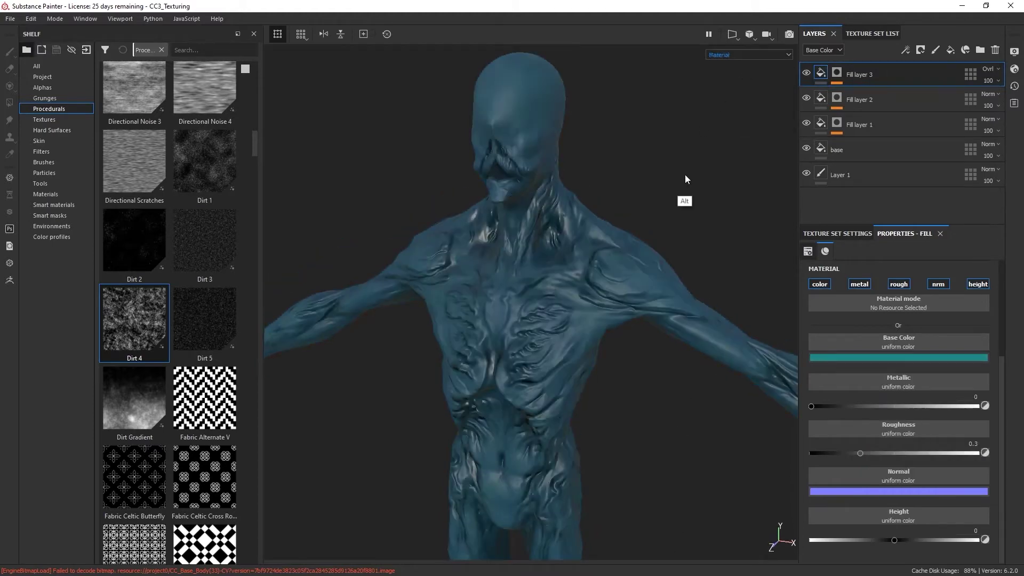
click(864, 125)
mouse_move(658, 160)
shift+right_down()
mouse_move(688, 279)
mouse_move(661, 339)
mouse_move(711, 279)
mouse_move(665, 252)
mouse_move(657, 323)
mouse_move(638, 342)
shift+right_up()
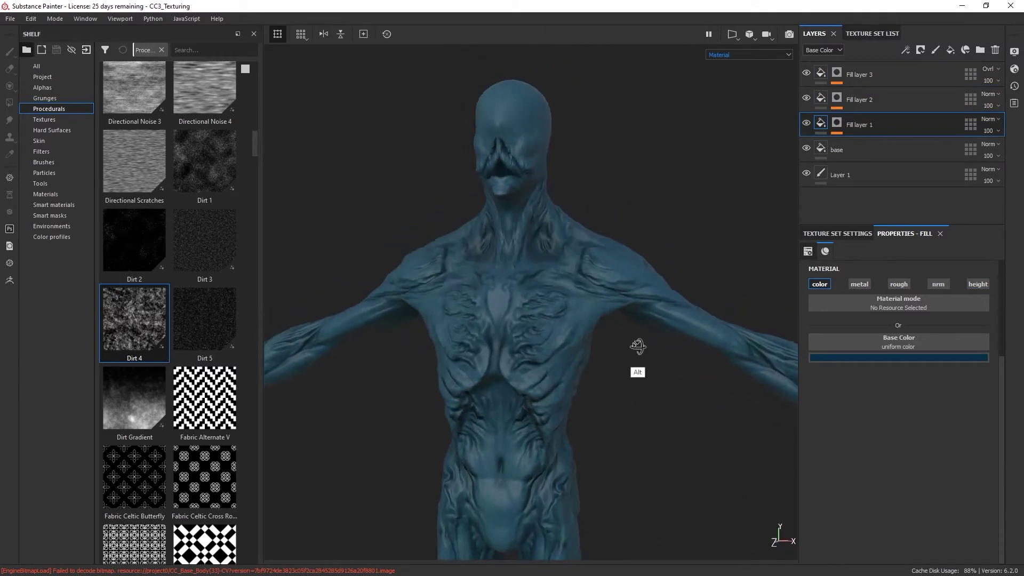
Step: Add Fill layer 4 with roughness and normal channels turned off
click(950, 49)
click(898, 284)
click(938, 285)
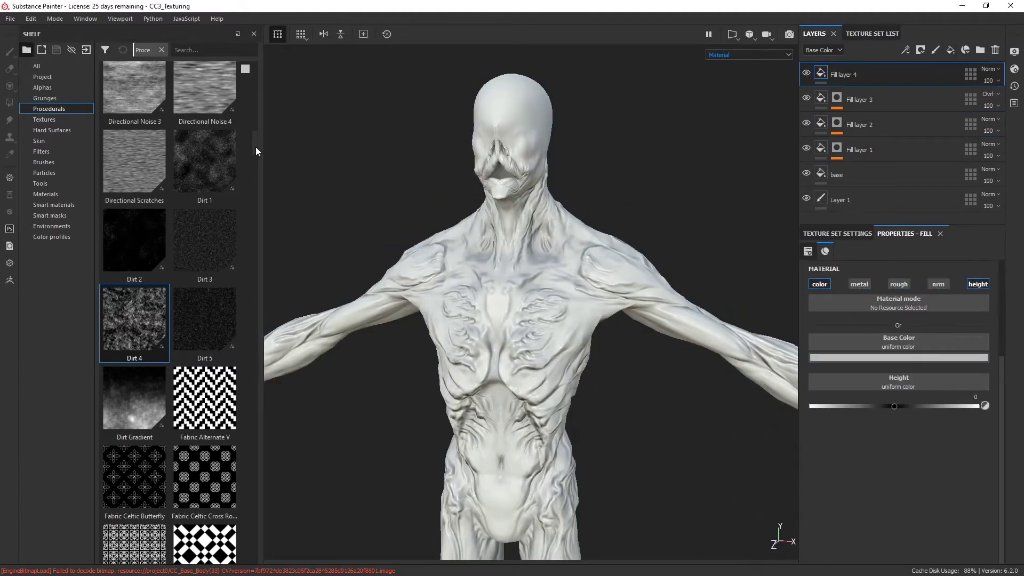
drag(256, 151, 255, 241)
Step: Give Fill layer 4 a black mask filled with Fractal Sum 2, after trying Feather Stylized
click(938, 75)
click(920, 49)
click(933, 74)
drag(205, 128, 851, 96)
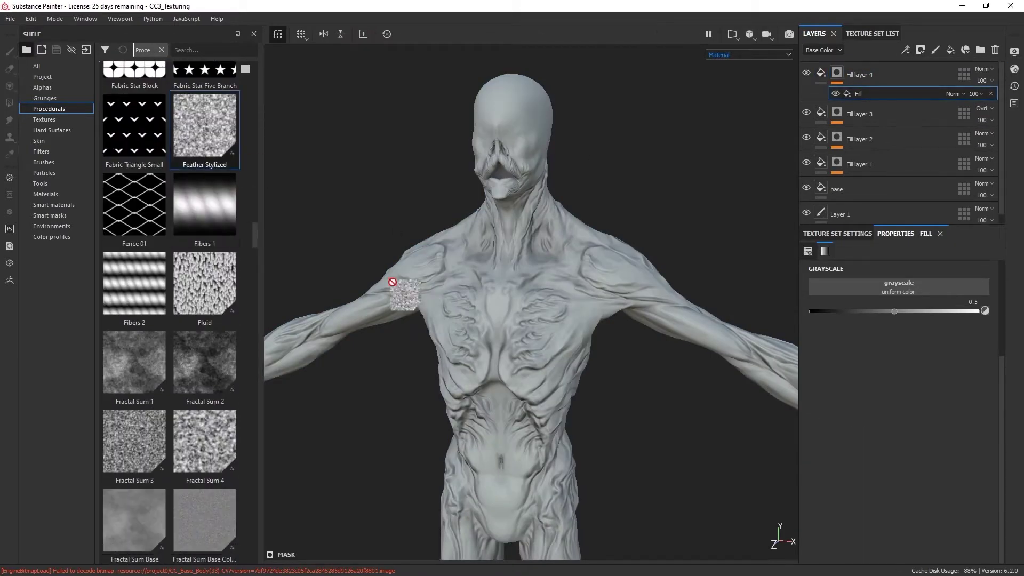
drag(205, 363, 907, 290)
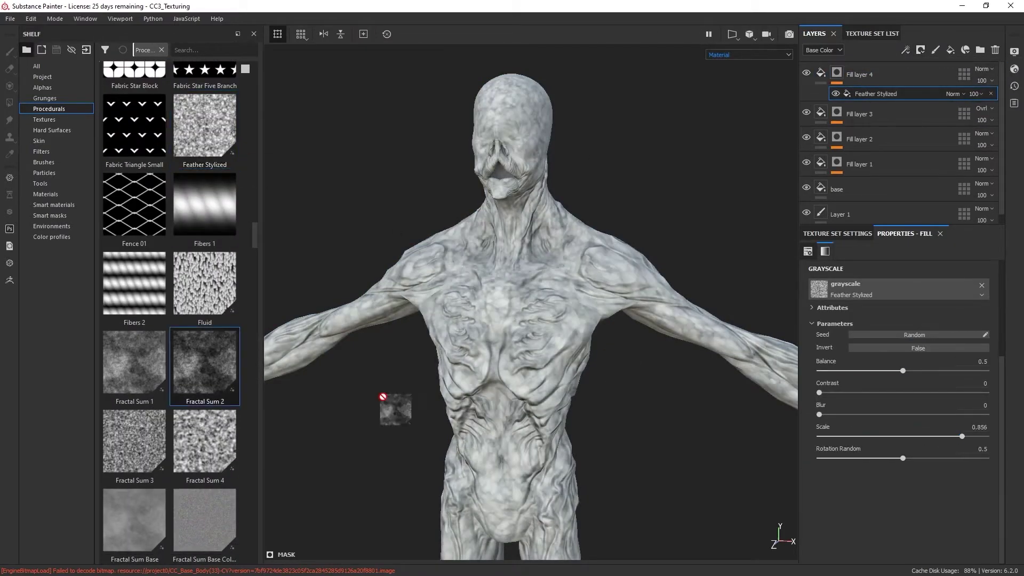
scroll(992, 341, up, 5)
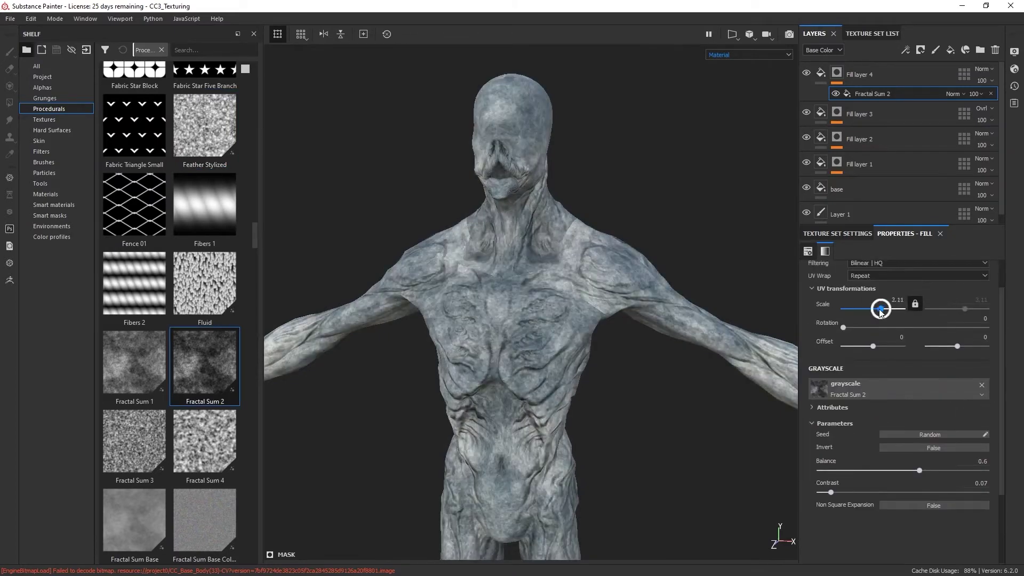
drag(881, 386, 880, 368)
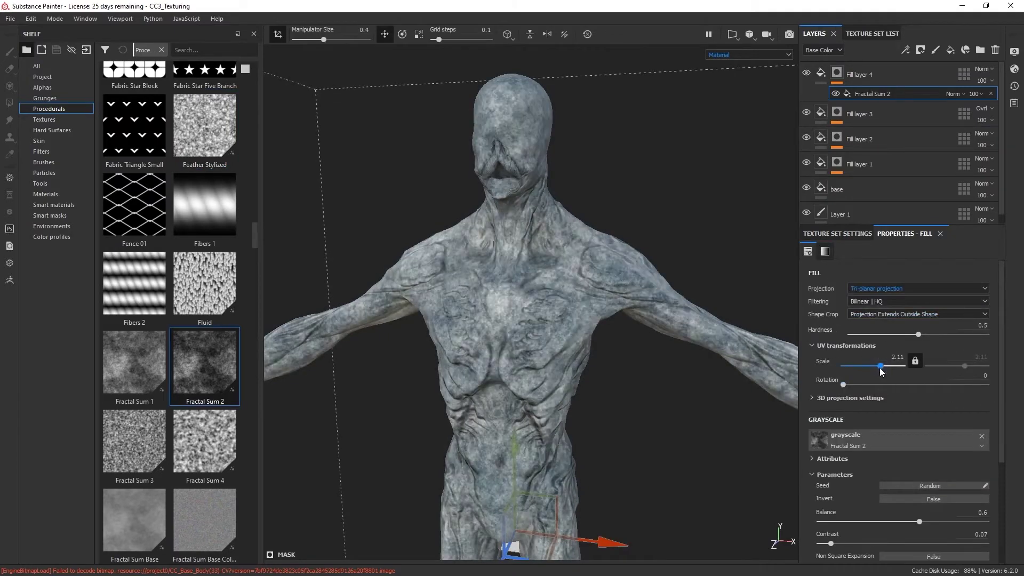
Step: Delete the ambient occlusion mask from Fill layer 3
click(828, 114)
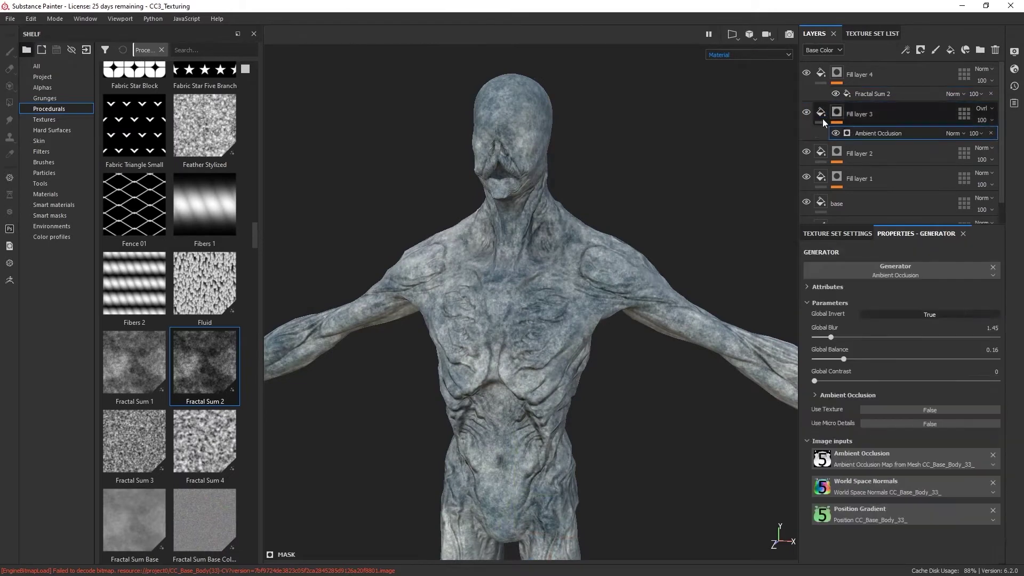
key(Delete)
scroll(697, 389, up, 3)
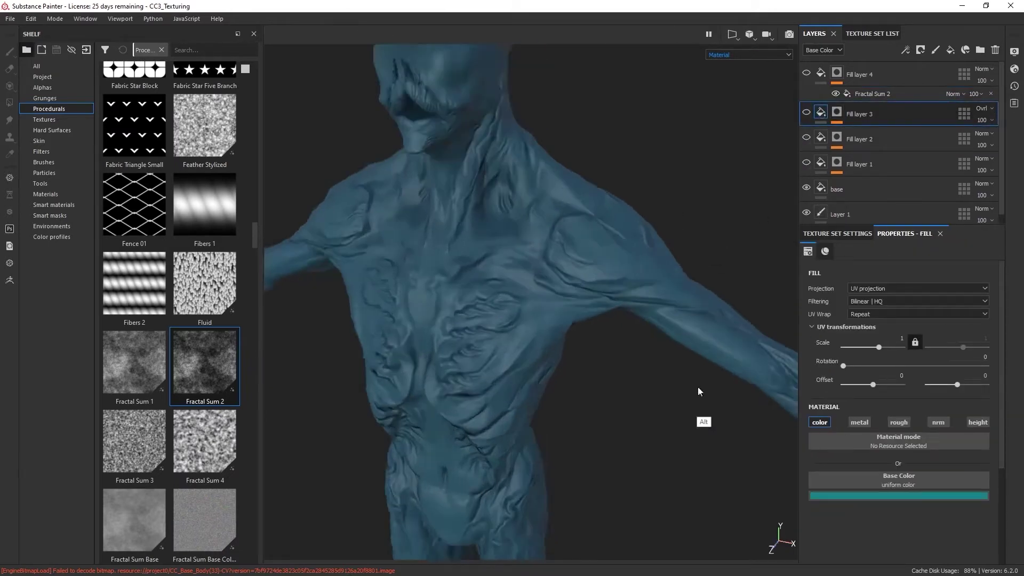
scroll(738, 238, up, 2)
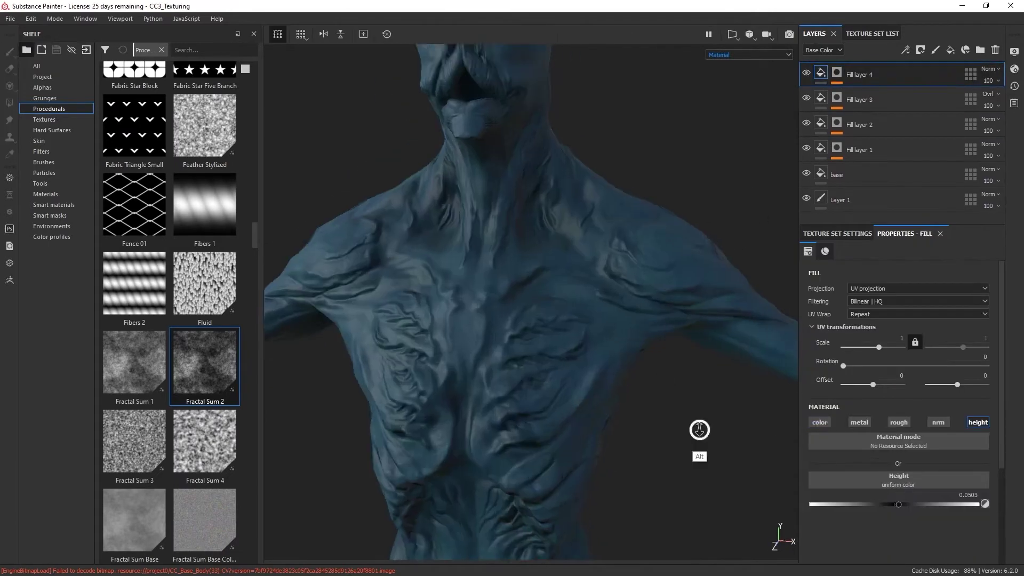
Step: Re-enable roughness on the Bumps layer and raise roughness to 0.4717 and height to 0.0818
click(898, 422)
scroll(898, 405, down, 2)
drag(897, 452, 919, 454)
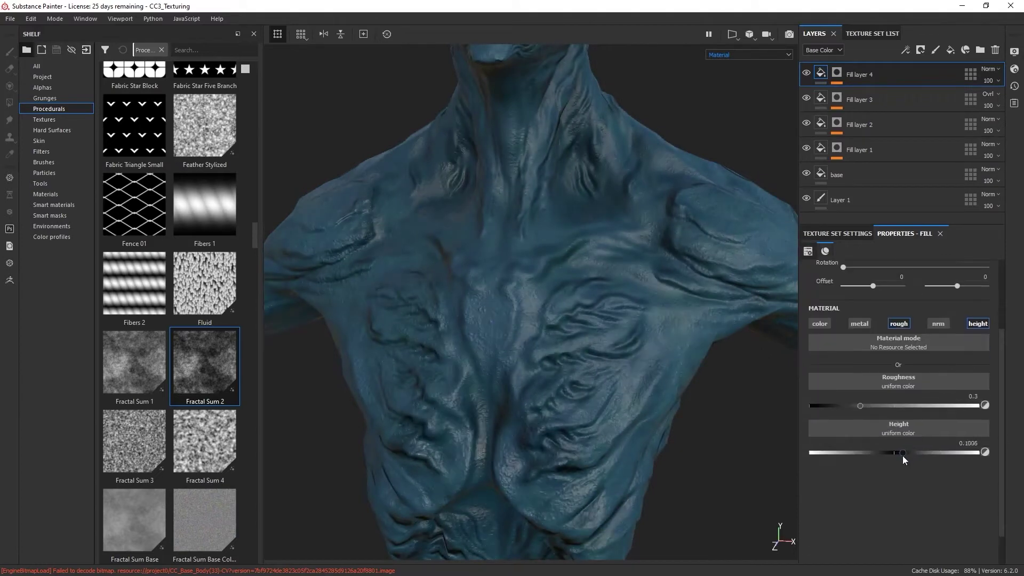
drag(860, 405, 879, 405)
click(904, 453)
shift+right_drag(714, 395, 697, 393)
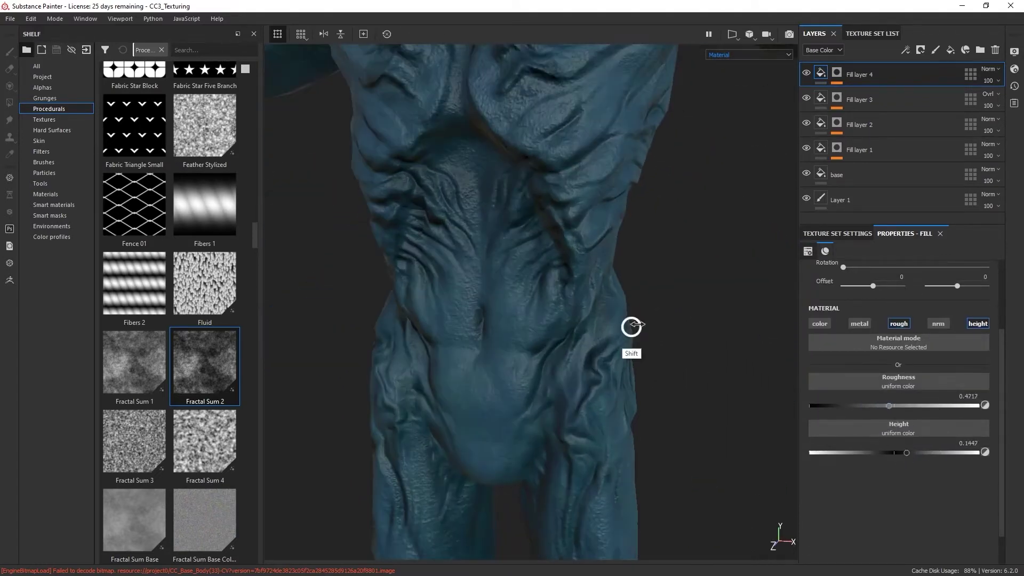
drag(900, 453, 902, 453)
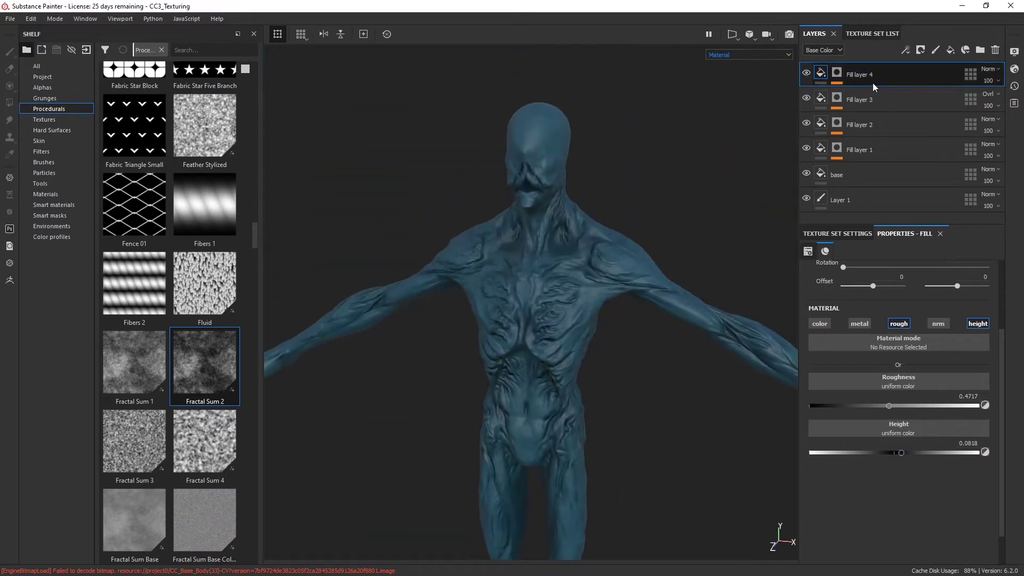
Step: Rename the colour layers to color var1, color var2 and color var3
double_click(862, 149)
text(color var)
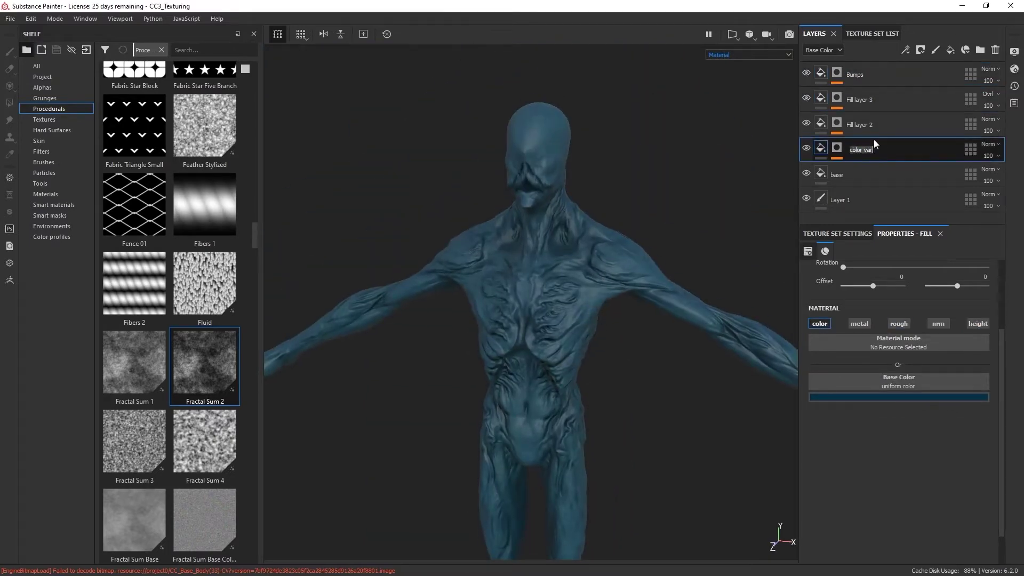
text(1)
key(Tab)
text(color var2)
key(Tab)
text(color var3)
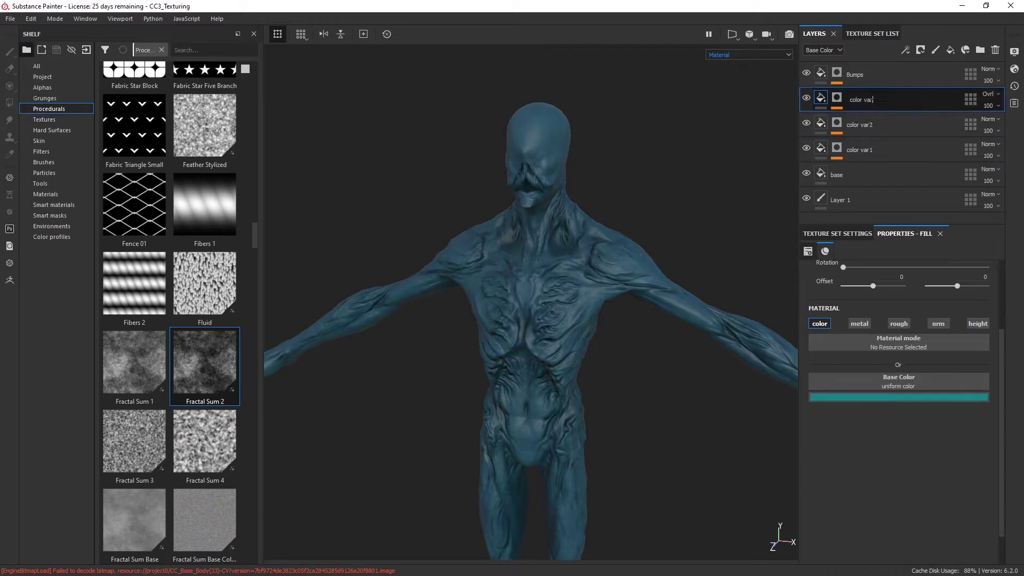
key(Tab)
Step: Tag the colour and base layers blue and the Bumps layer orange, then add a masked fill layer
right_click(895, 121)
click(965, 249)
right_click(853, 74)
click(961, 336)
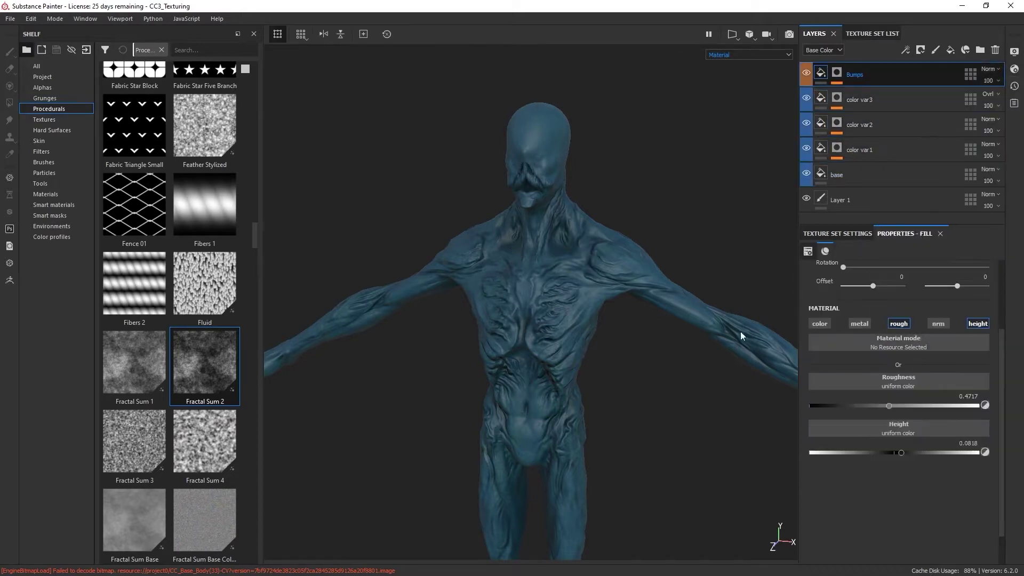
click(948, 52)
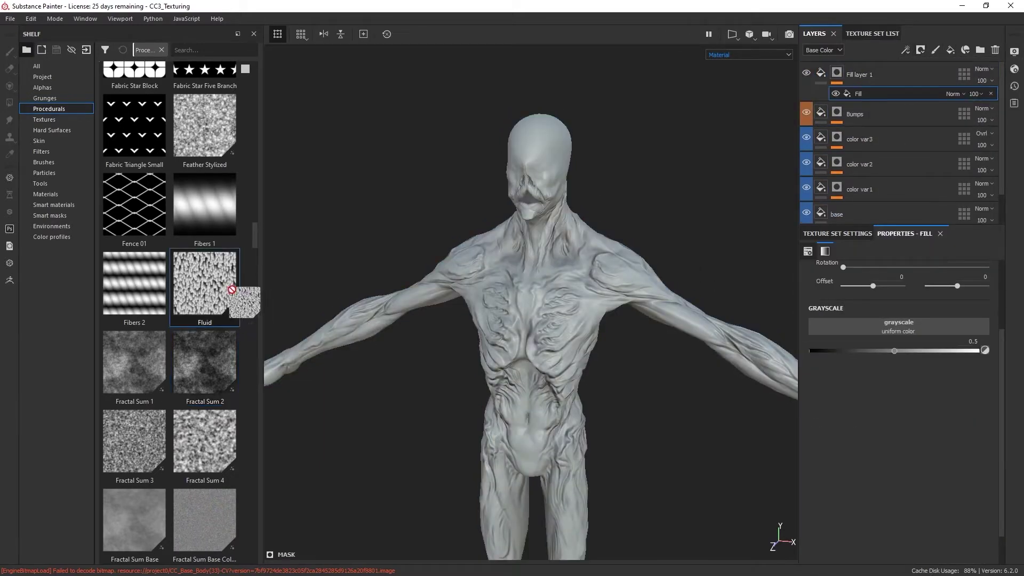
Step: Put Gaussian Spots 1 into Fill layer 1's mask fill and inspect the spots on the arm
drag(231, 289, 205, 375)
scroll(206, 320, down, 5)
scroll(203, 260, down, 5)
mouse_move(134, 229)
mouse_down()
mouse_move(875, 330)
mouse_move(893, 303)
mouse_up()
scroll(874, 298, up, 2)
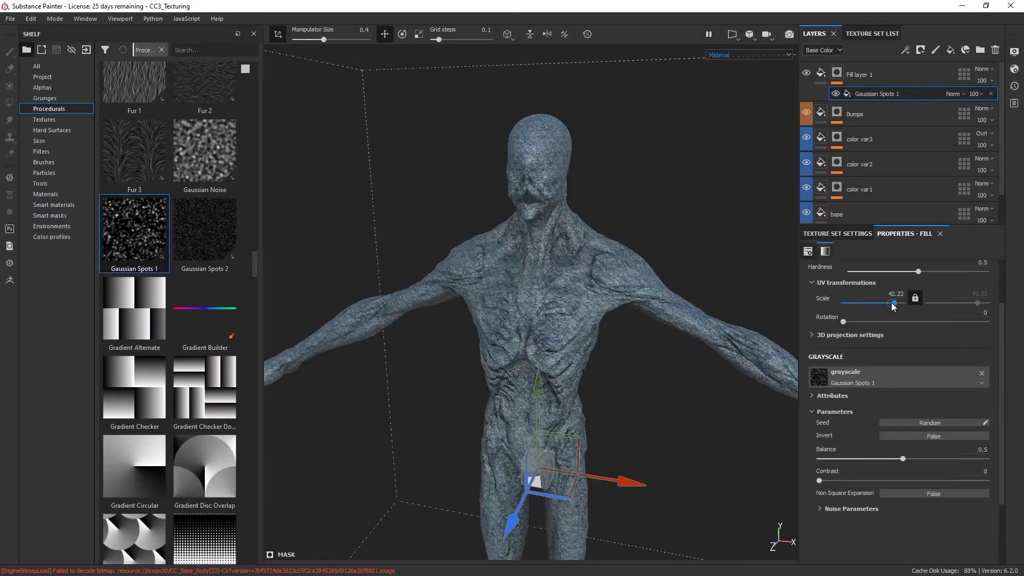
alt+drag(549, 469, 651, 393)
scroll(635, 274, up, 5)
Step: Turn off base colour and metalness for Fill layer 1, leaving roughness and height
click(821, 73)
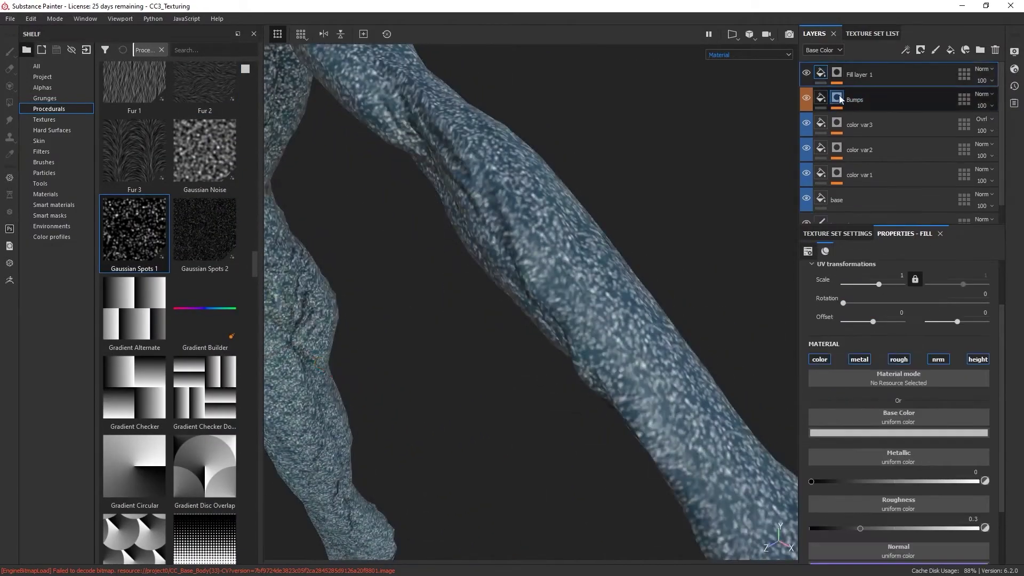
click(820, 359)
click(859, 359)
click(836, 73)
click(887, 94)
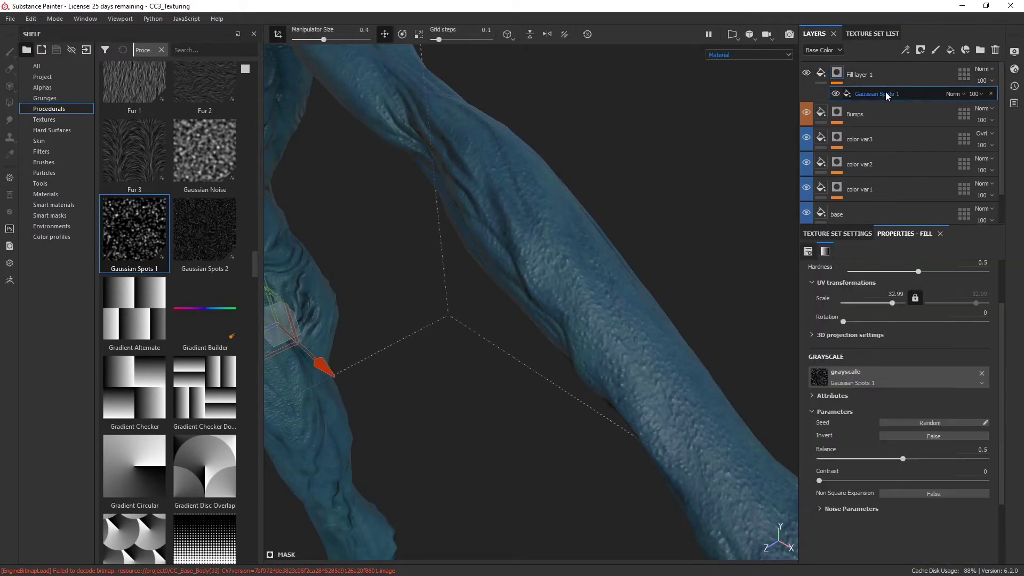
Step: Add a Warp filter to the mask with intensity 2.81 and source tiling 1.67
click(920, 49)
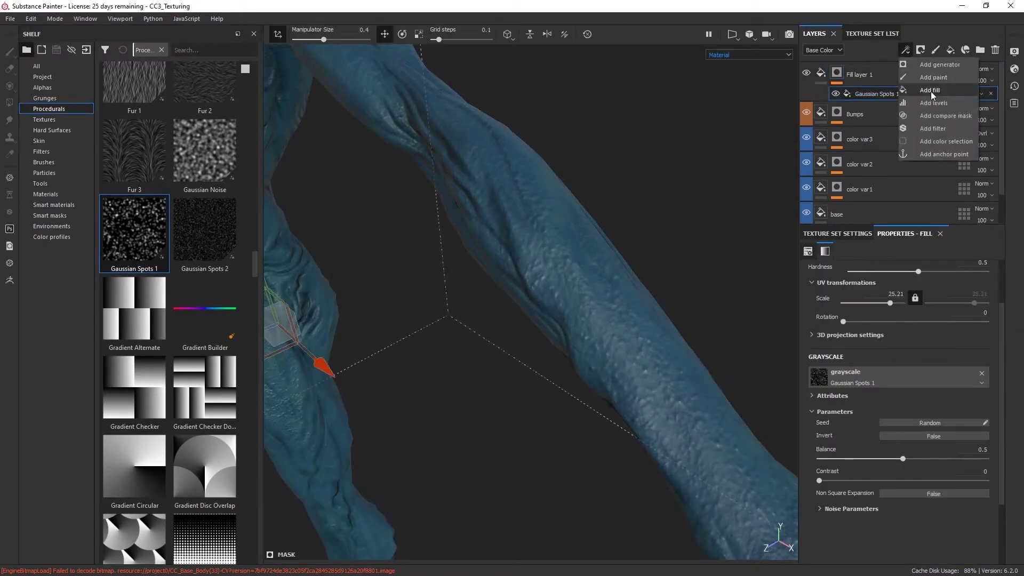
click(933, 97)
click(901, 270)
click(885, 330)
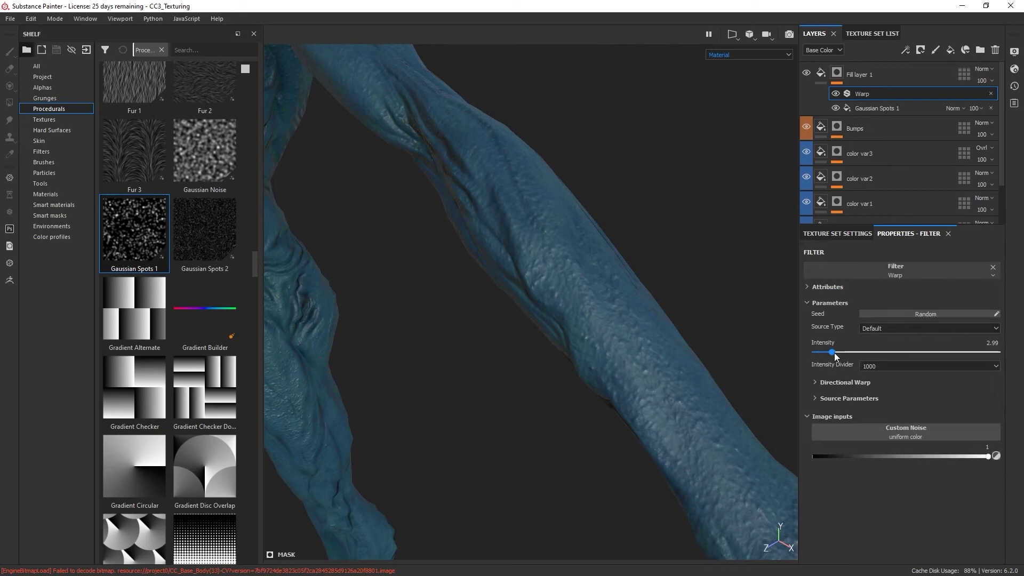
click(730, 54)
click(736, 128)
drag(835, 352, 821, 353)
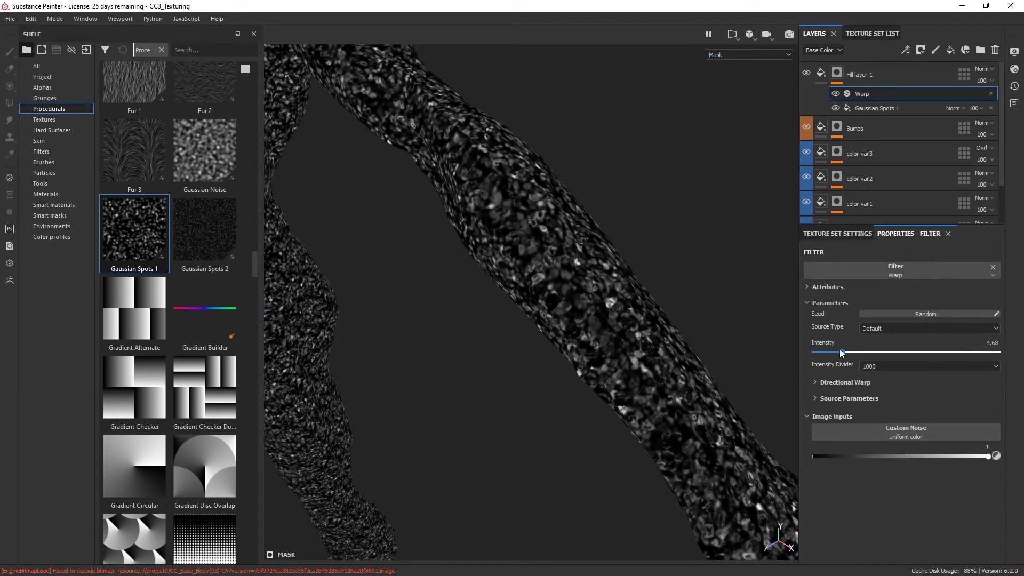
click(849, 398)
drag(833, 484, 840, 484)
drag(841, 352, 831, 353)
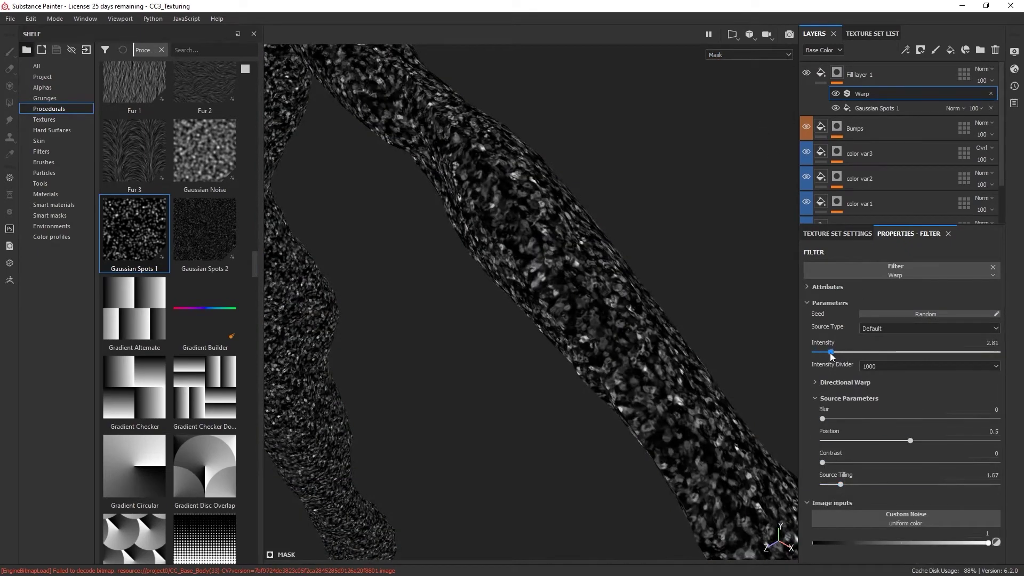
Step: Add a Levels filter above Warp, adjusting gamma, lowering output white and input white to about 0.75
click(920, 50)
click(931, 107)
drag(902, 276, 890, 276)
drag(993, 324, 958, 325)
drag(994, 276, 948, 281)
Step: Add a Blur filter above Levels and view the full material from the front
click(932, 129)
click(922, 271)
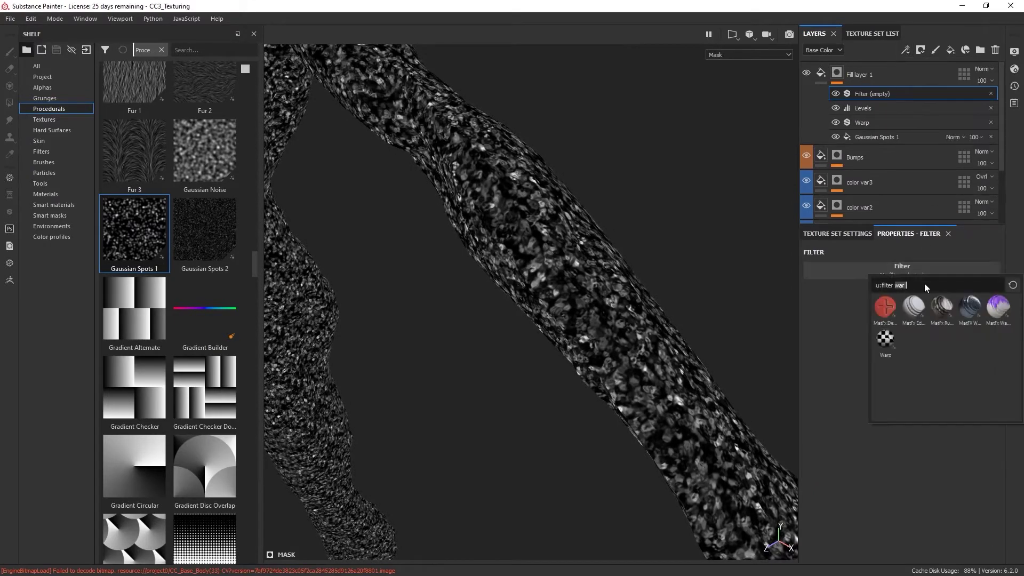
click(917, 312)
click(874, 122)
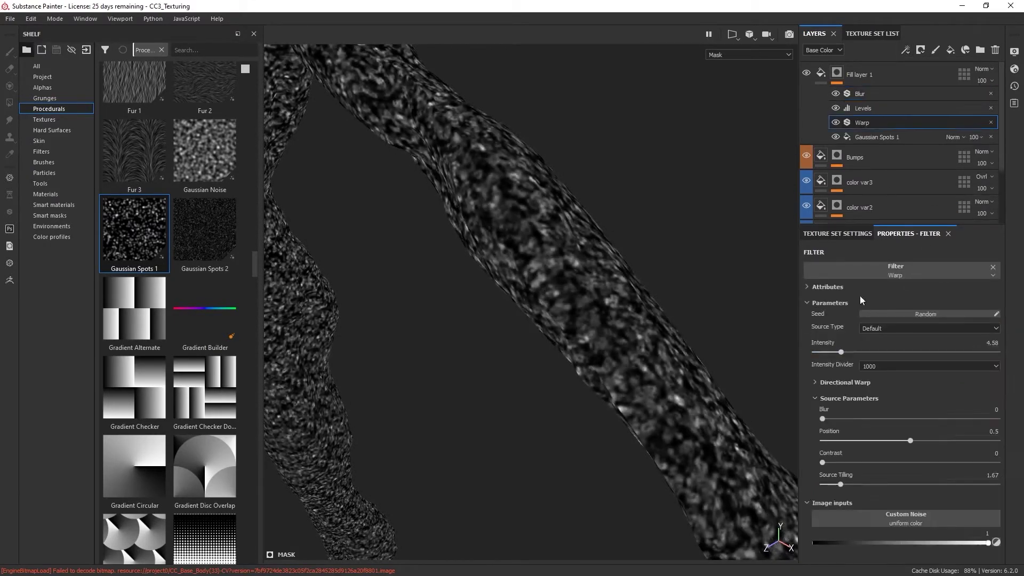
key(m)
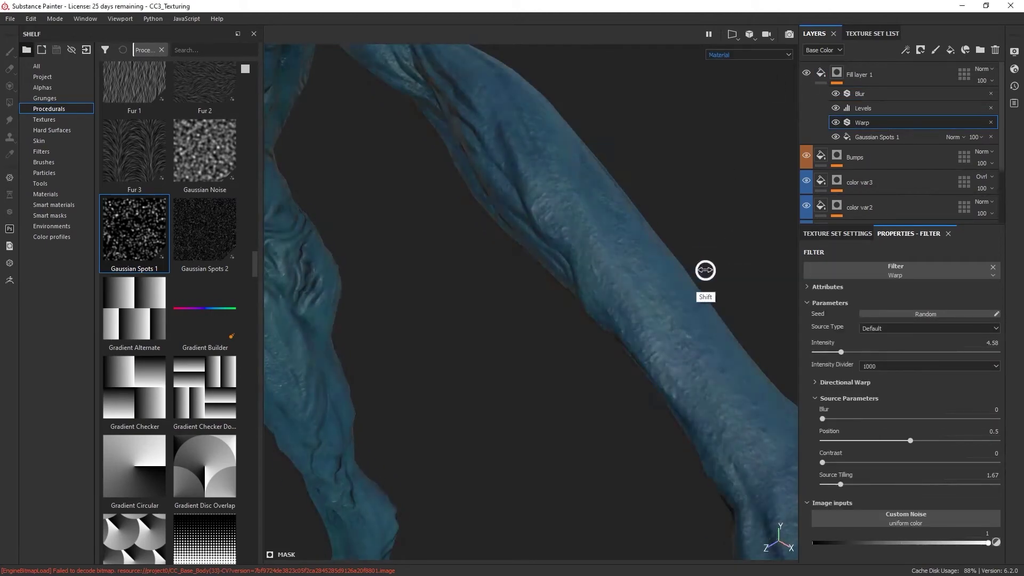
scroll(523, 293, down, 5)
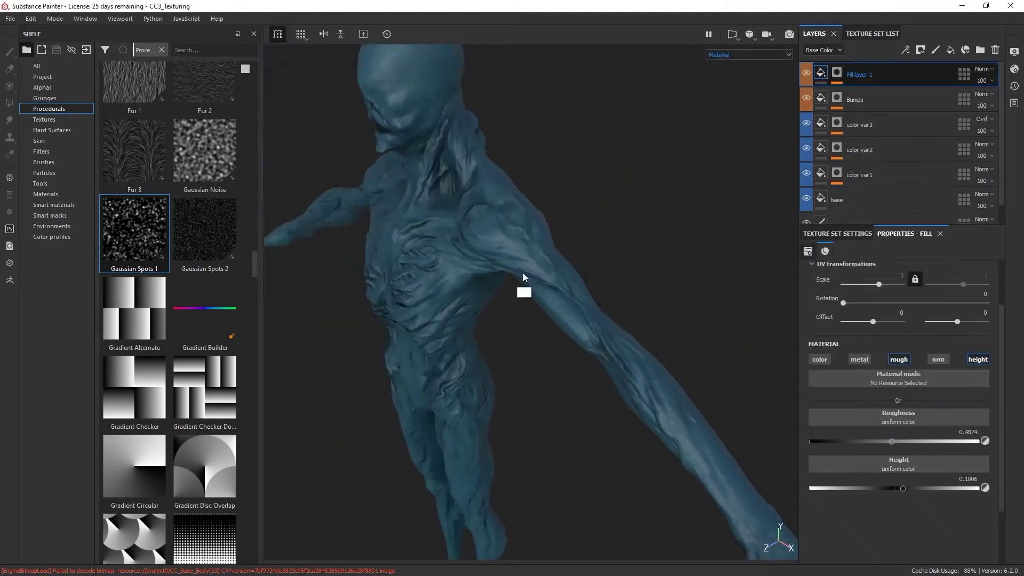
alt+drag(523, 293, 663, 320)
alt+middle_drag(640, 354, 630, 310)
Step: Add Fill layer 2 with a mask containing a fill effect
click(951, 50)
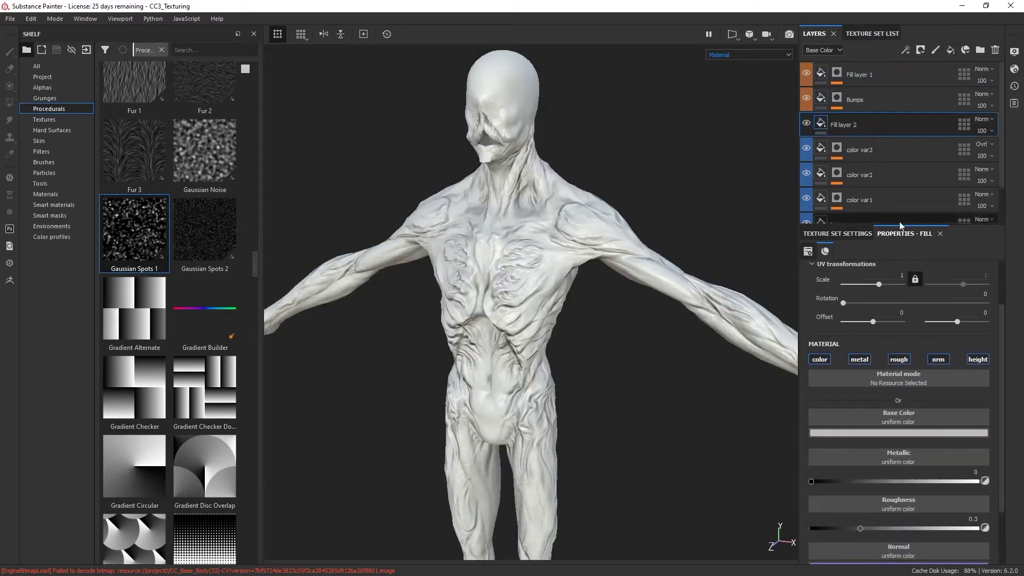
right_click(864, 124)
click(917, 160)
click(905, 50)
click(930, 89)
Step: Put Grunge Rust Fine into Fill layer 2's mask fill and adjust its settings
drag(254, 264, 248, 426)
scroll(248, 427, up, 1)
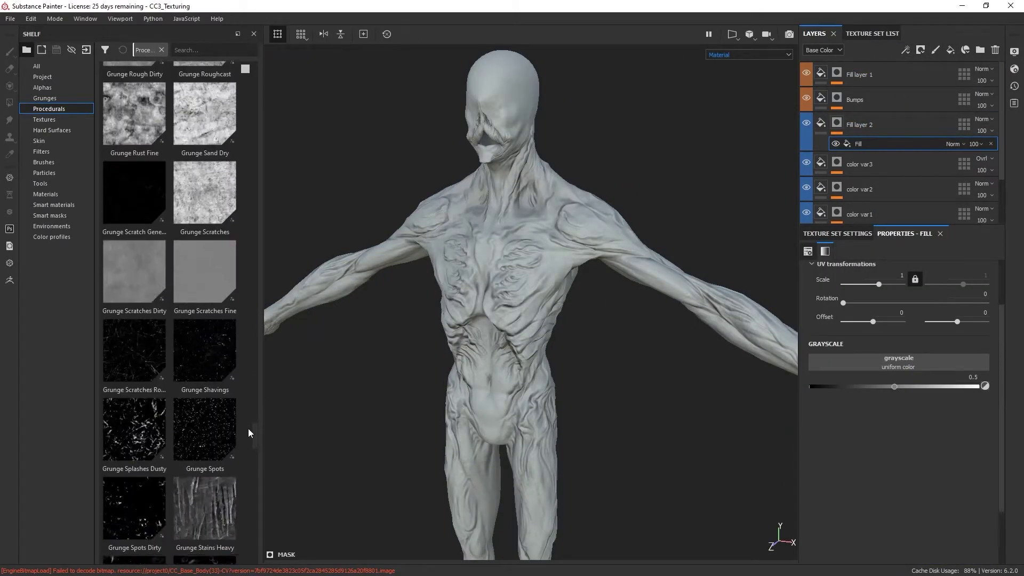
drag(134, 205, 892, 363)
click(887, 287)
click(906, 308)
drag(902, 412, 883, 412)
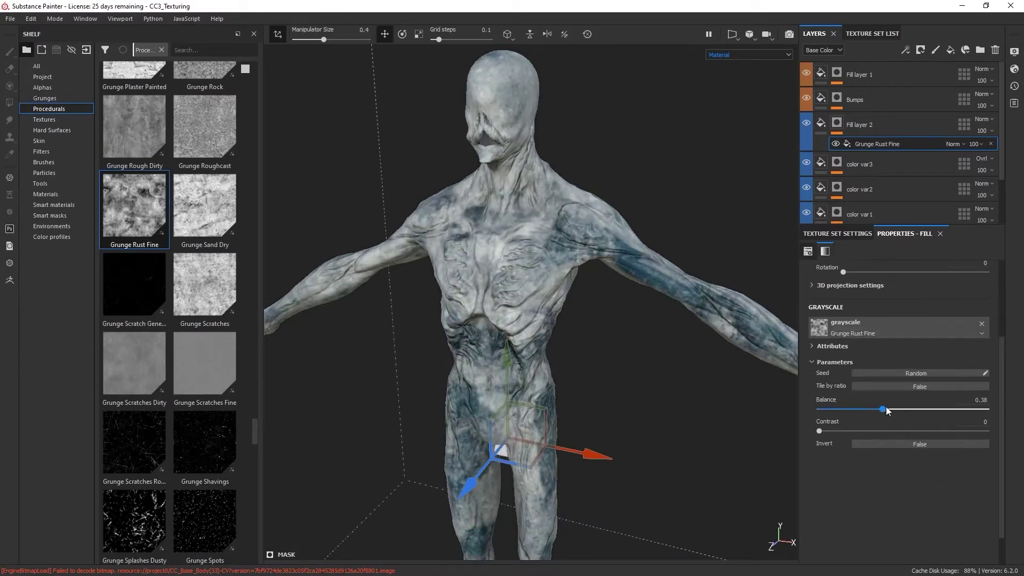
scroll(1002, 341, up, 2)
scroll(1006, 327, down, 3)
mouse_move(819, 393)
mouse_down()
mouse_move(849, 393)
mouse_move(873, 370)
mouse_up()
Step: Multiply a Curvature generator over the grunge, raising blur and balance to 0.52, then add a paint effect
click(941, 63)
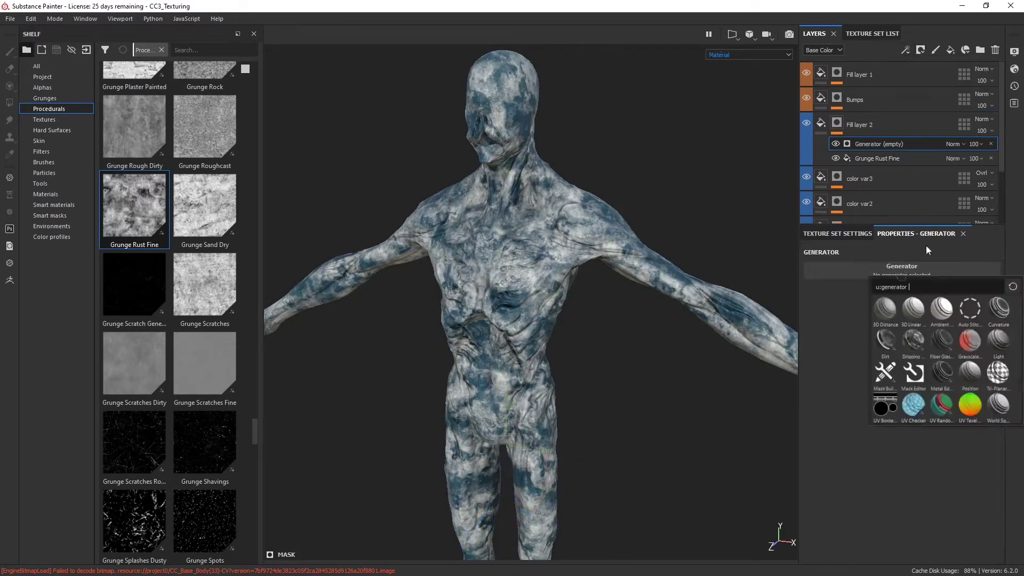
click(999, 318)
click(955, 144)
click(959, 272)
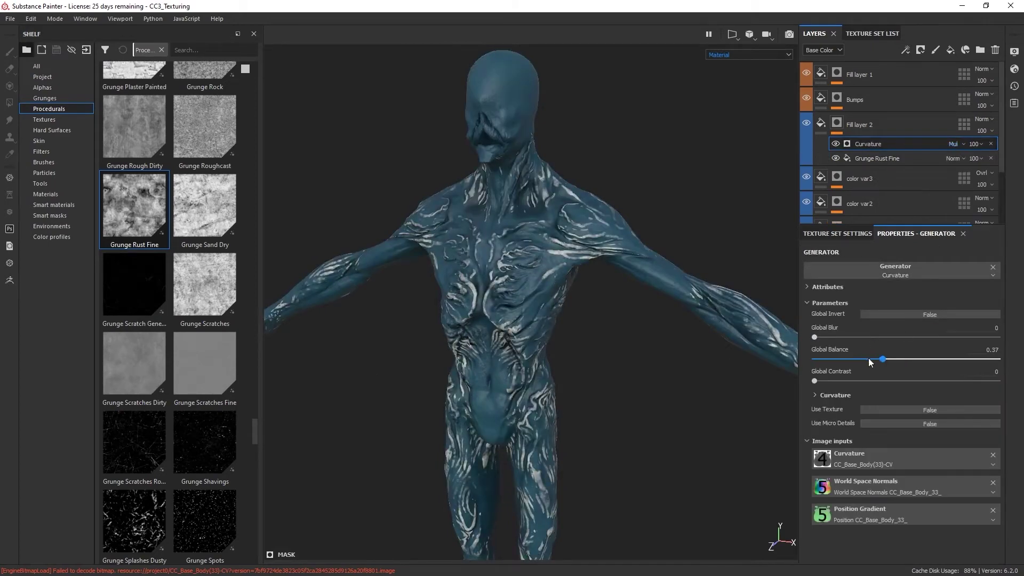
mouse_move(817, 337)
mouse_down()
mouse_move(898, 359)
mouse_move(844, 337)
mouse_up()
drag(814, 381, 849, 382)
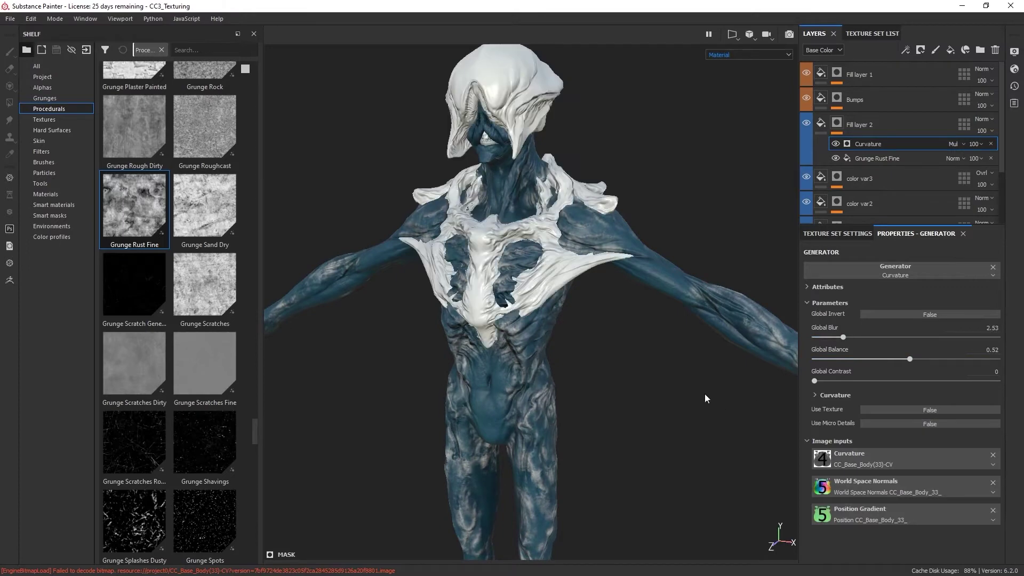
click(935, 49)
Step: Set the paint effect to Subtract on the mask, choose the Basic Soft brush, and view the body
click(954, 144)
click(967, 255)
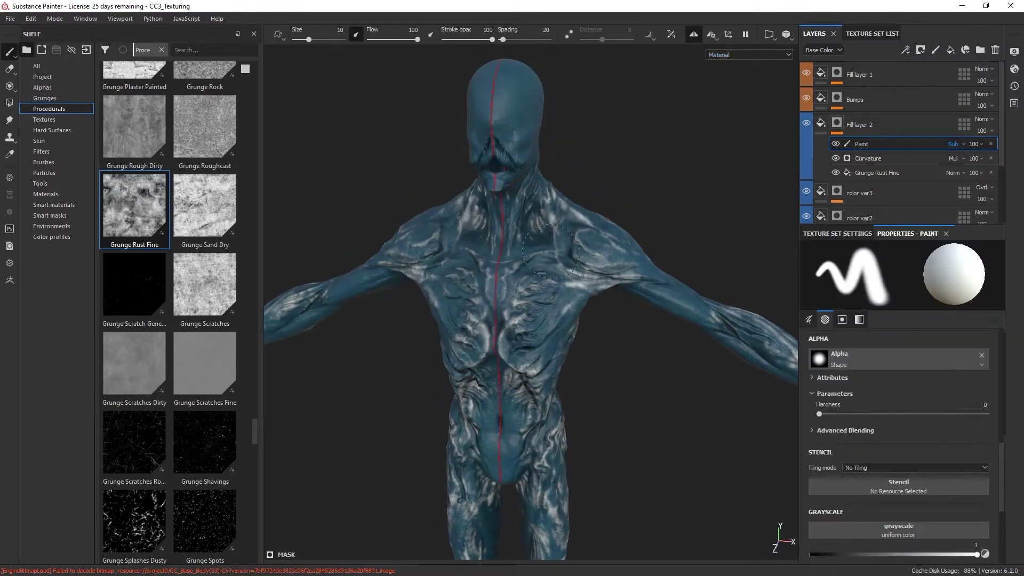
click(44, 162)
click(205, 472)
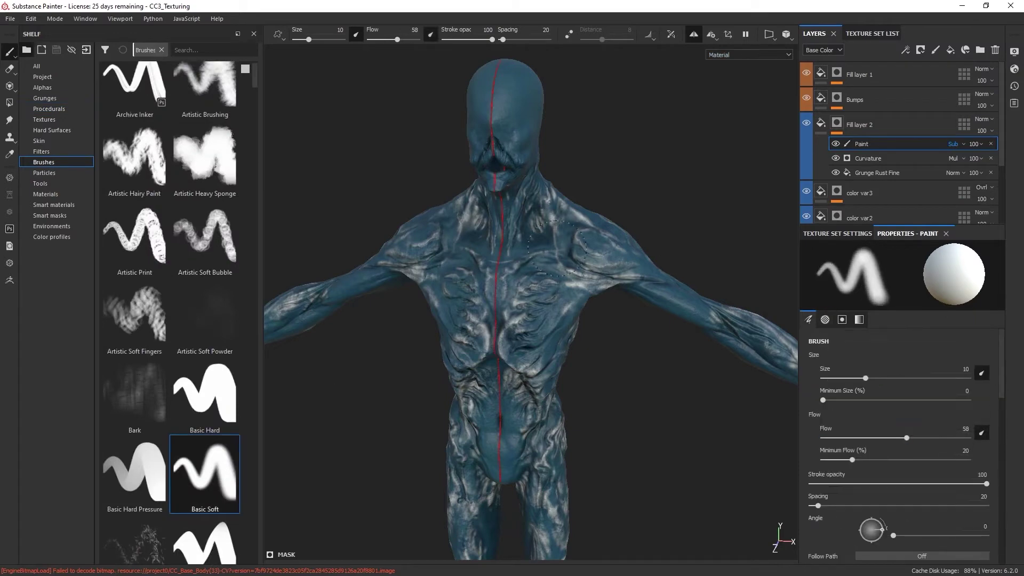
mouse_move(516, 260)
alt+mouse_down()
mouse_move(496, 228)
mouse_move(479, 230)
alt+mouse_up()
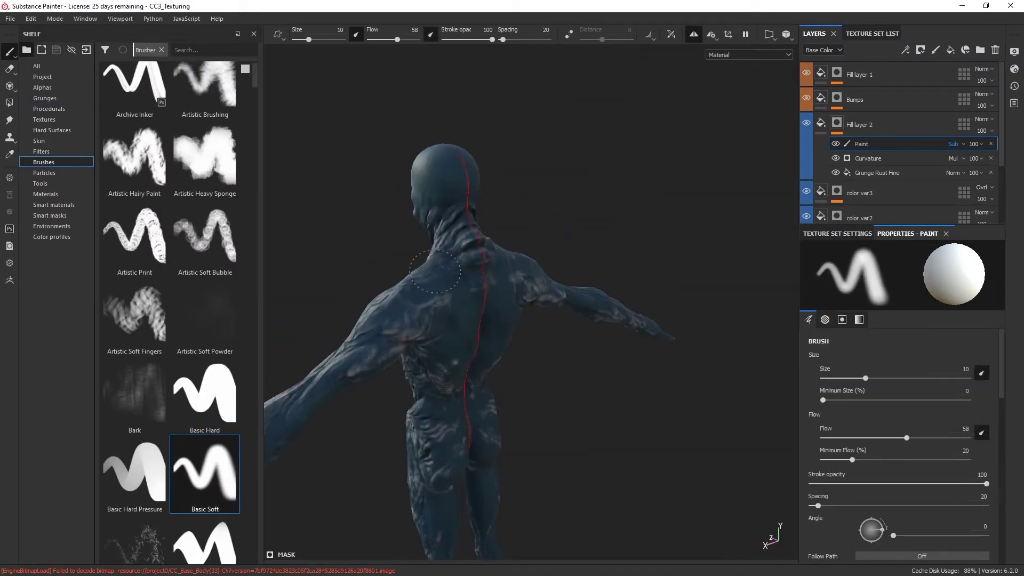
alt+drag(435, 271, 565, 346)
alt+drag(514, 292, 629, 329)
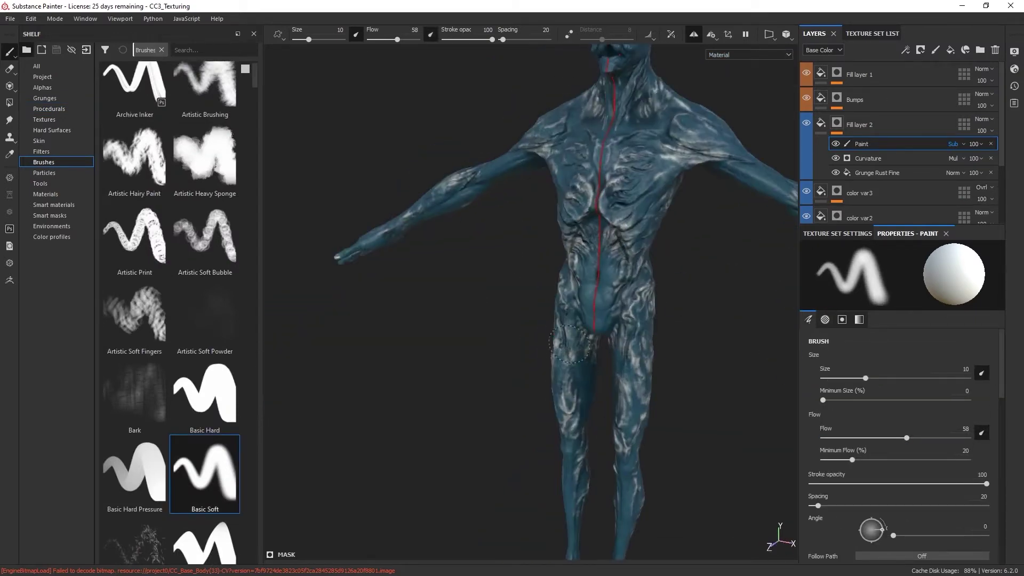
mouse_move(569, 344)
alt+mouse_down()
mouse_move(658, 322)
mouse_move(634, 160)
mouse_move(587, 267)
alt+mouse_up()
Step: Tint Fill layer 2 dark blue with Multiply blending
click(853, 123)
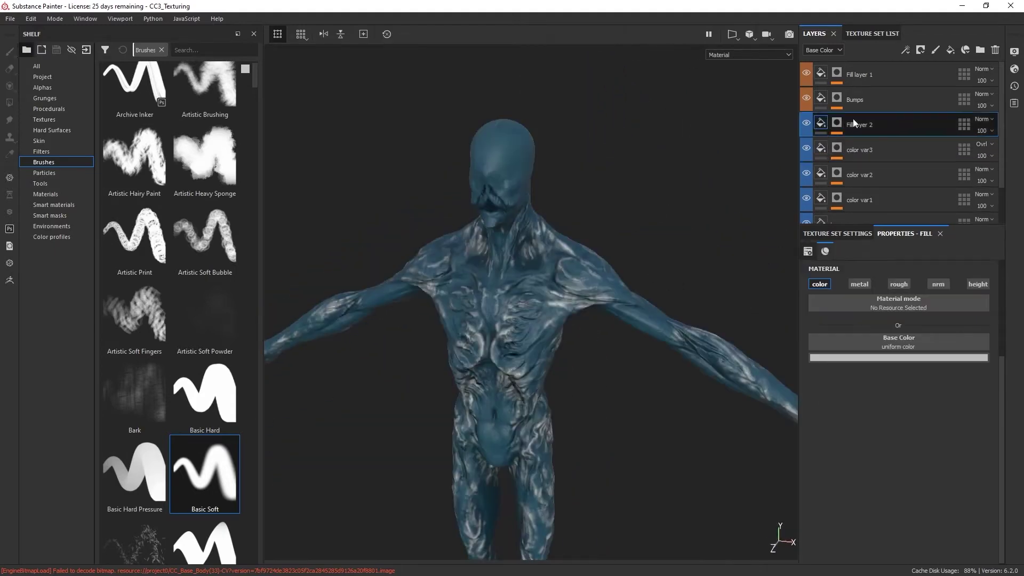
click(898, 357)
drag(968, 458, 968, 418)
click(984, 119)
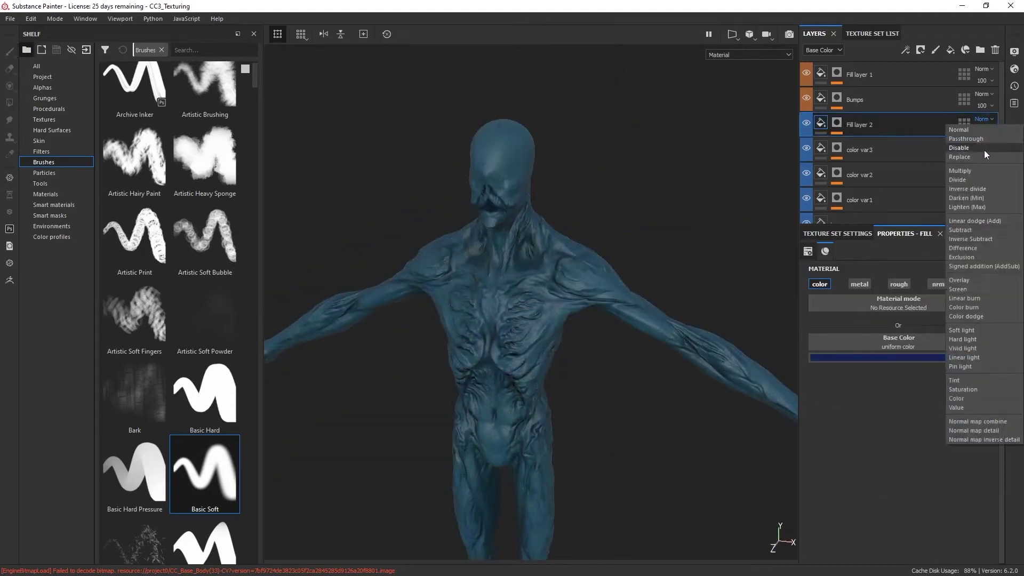
click(998, 157)
Step: Adjust the blur of Fill layer 2's Curvature mask generator
alt+right_drag(604, 279, 687, 299)
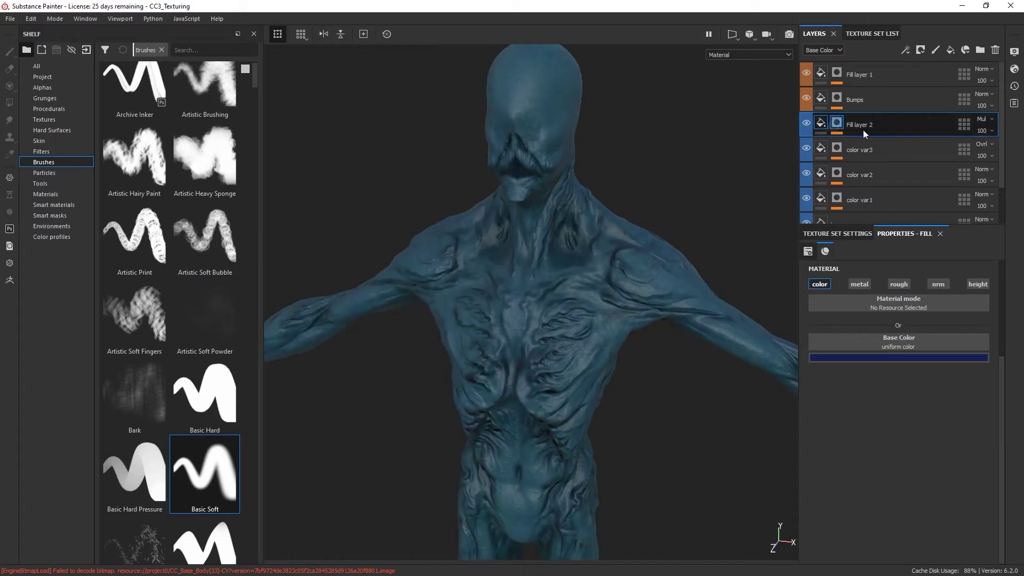
click(836, 124)
click(868, 158)
drag(905, 361, 909, 360)
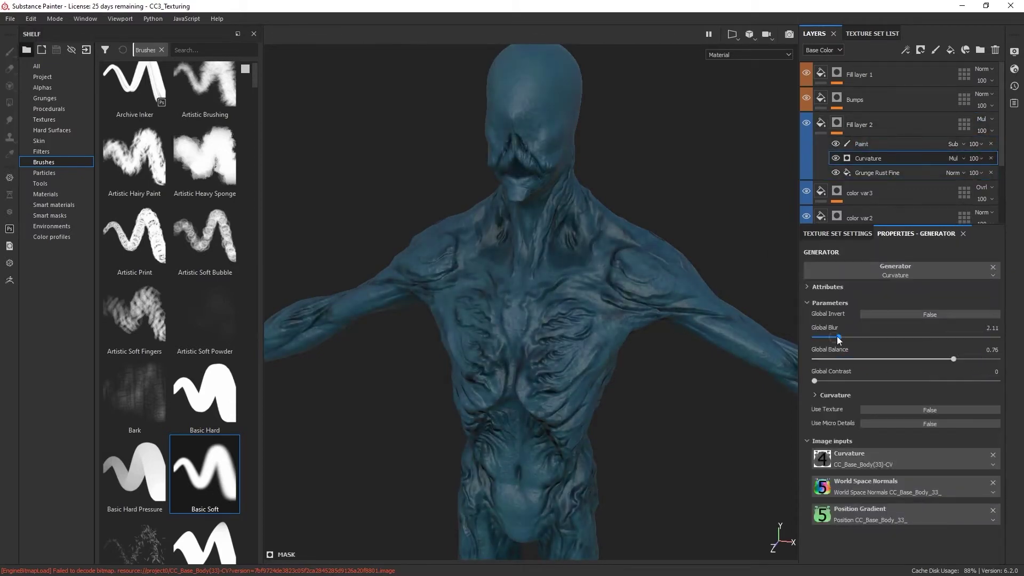
Step: Lower Fill layer 2's opacity to 64 and add Fill layer 3 above it
drag(1004, 150, 1001, 149)
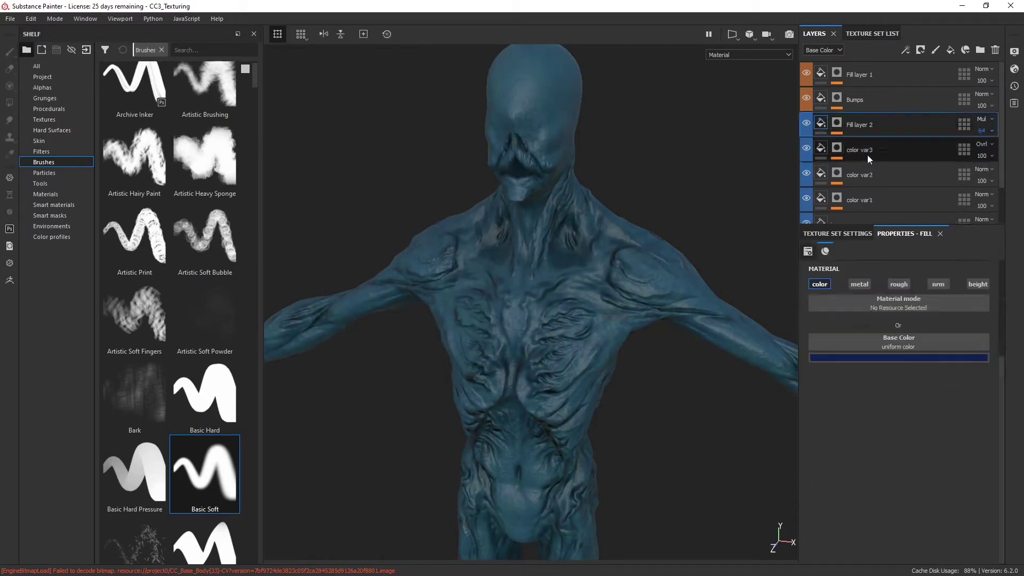
click(951, 51)
click(50, 216)
Step: Apply the Dirt smart mask to Fill layer 3 with Dirt Level 0.38
scroll(255, 203, down, 10)
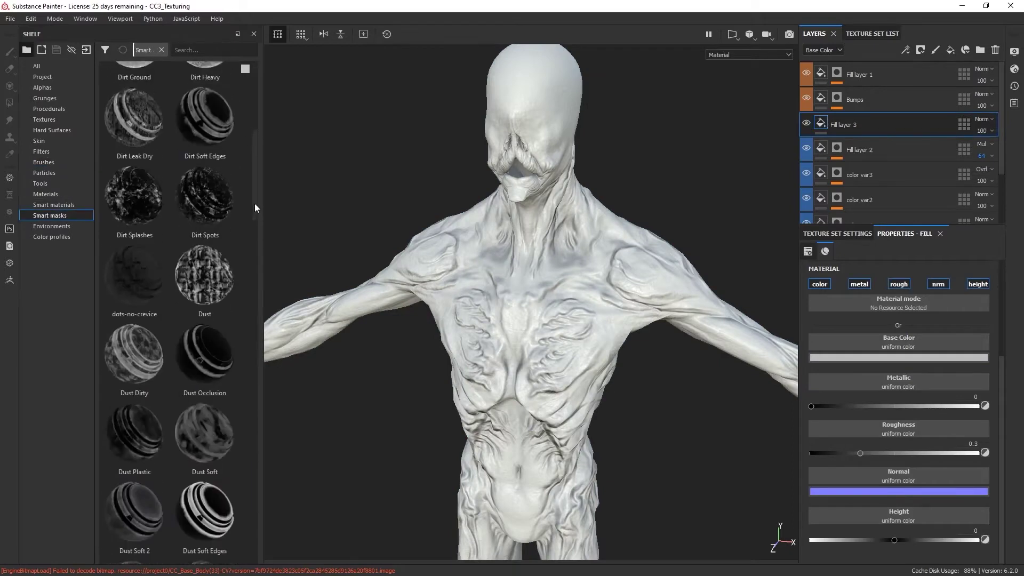
drag(225, 162, 894, 139)
click(893, 141)
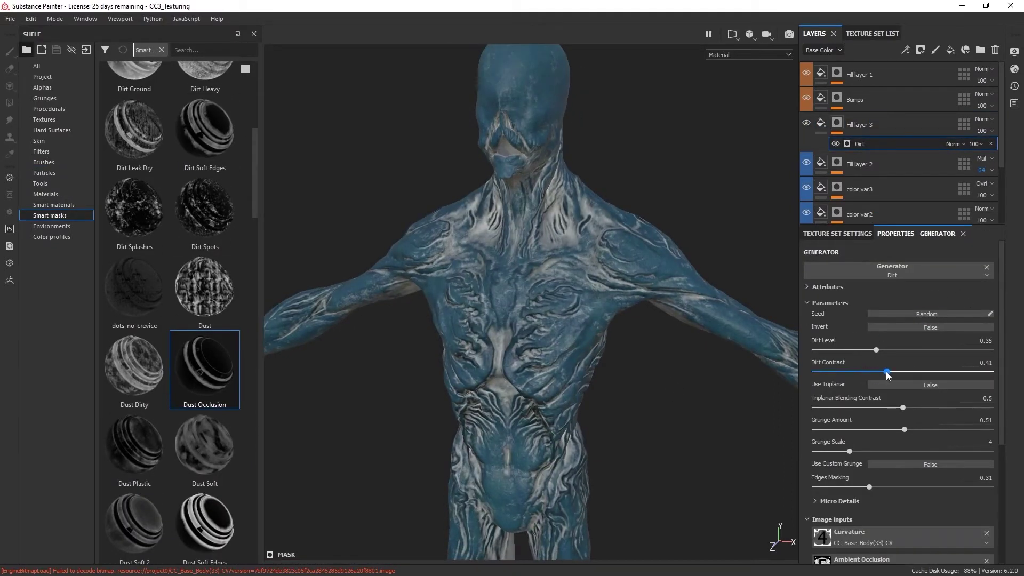
drag(859, 349, 881, 350)
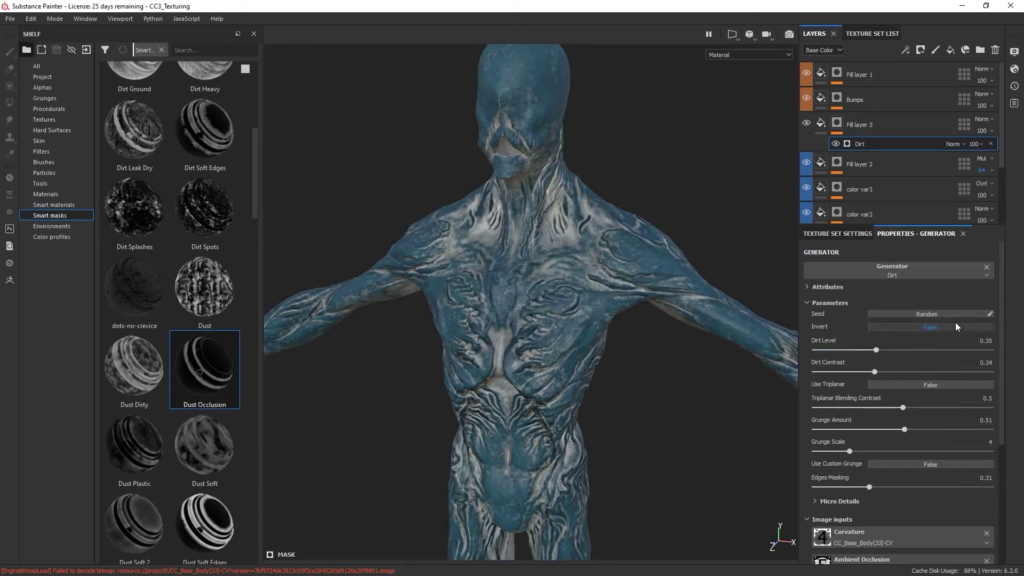
scroll(996, 366, down, 3)
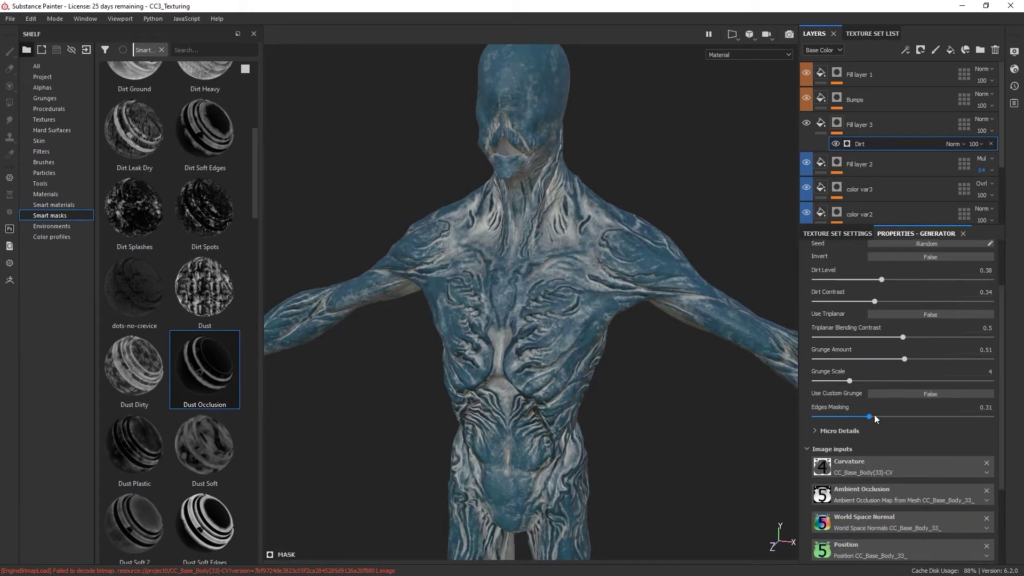
scroll(878, 418, up, 2)
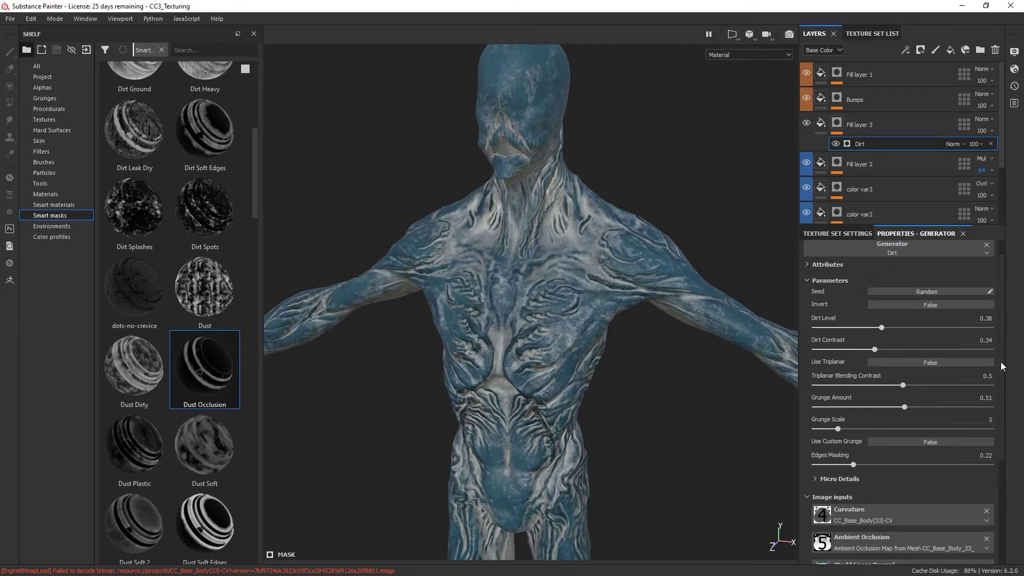
Step: Make Fill layer 3 deep blue with Overlay blending
click(878, 133)
scroll(590, 315, up, 3)
click(898, 357)
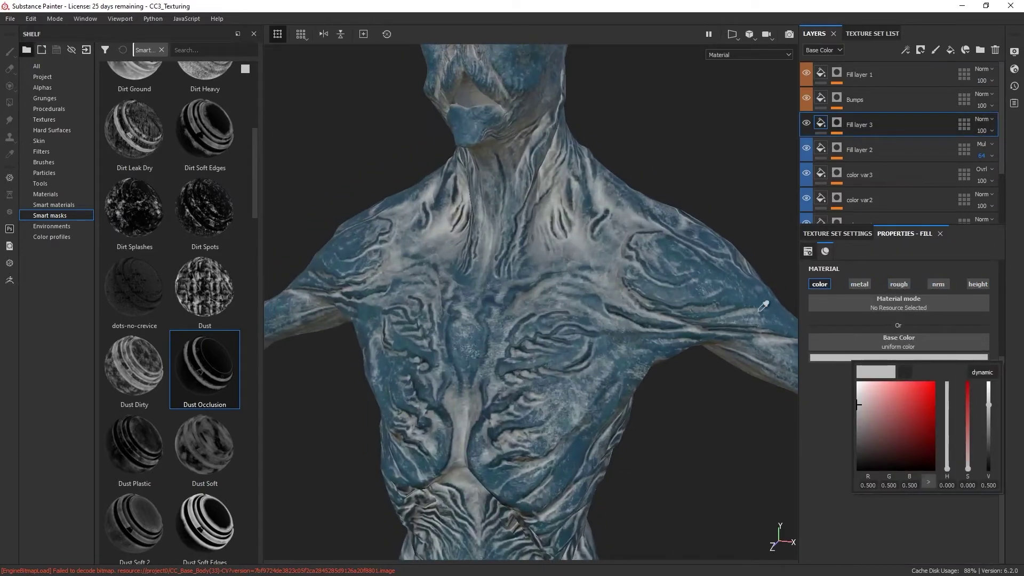
click(947, 420)
drag(947, 420, 947, 416)
click(899, 437)
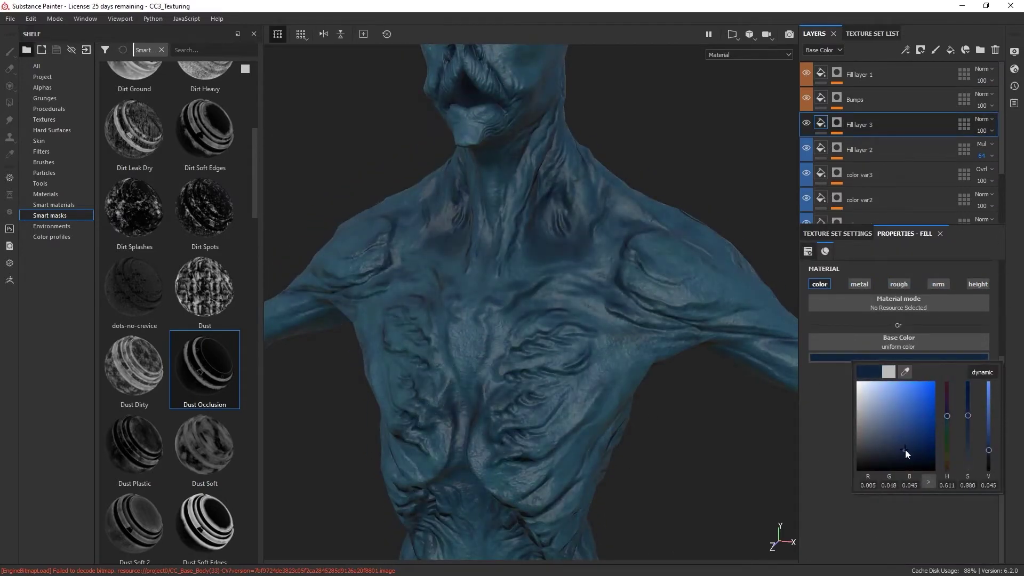
click(749, 55)
click(727, 74)
Step: Fine-tune the blue's hue and saturation in the base colour channel preview, then restore the material view
click(983, 119)
click(978, 256)
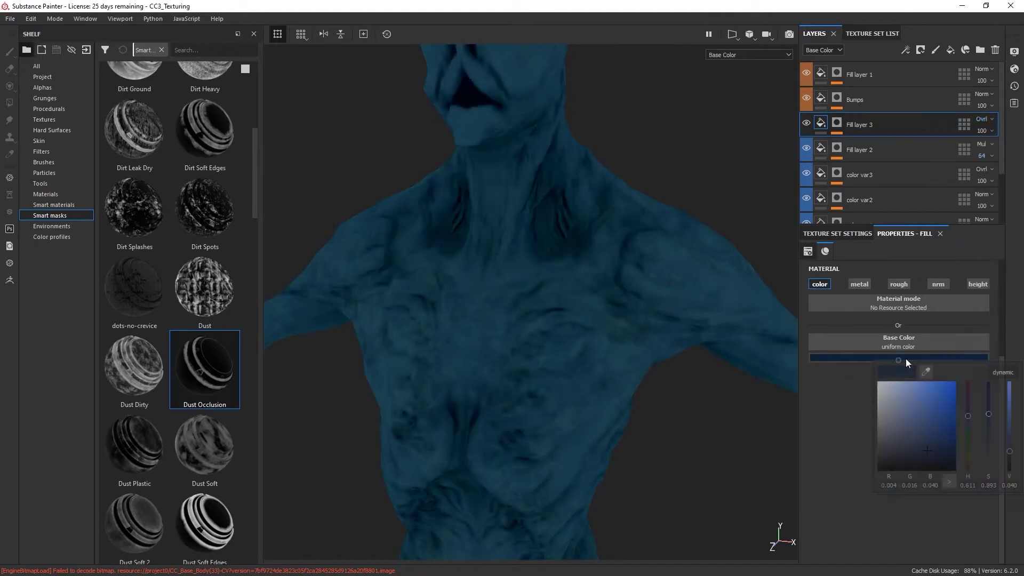
click(924, 443)
click(968, 411)
click(837, 123)
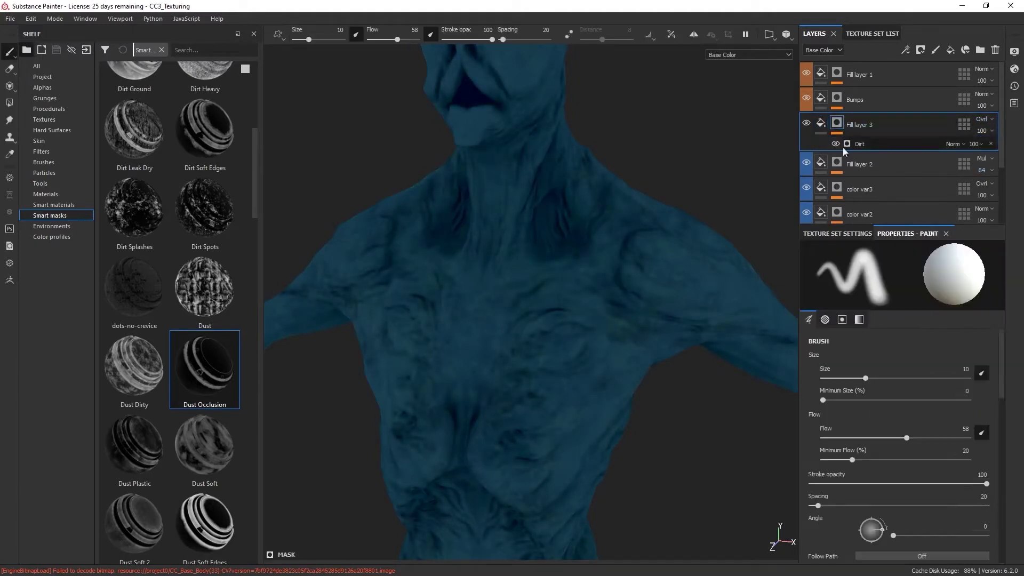
click(904, 50)
key(Escape)
key(m)
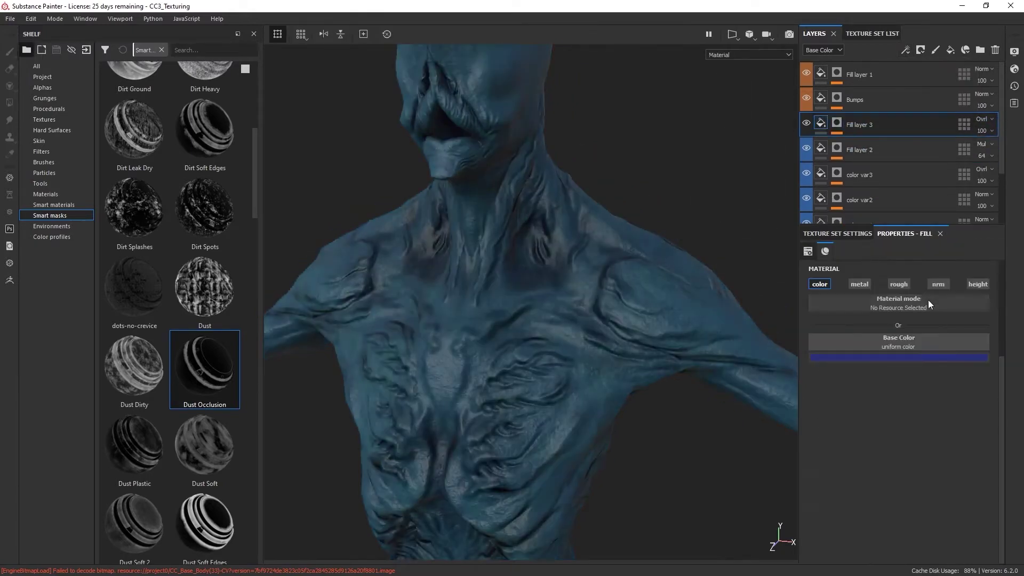
Step: Zoom out on the whole body and add Fill layer 4 at the top of the stack
key(Down)
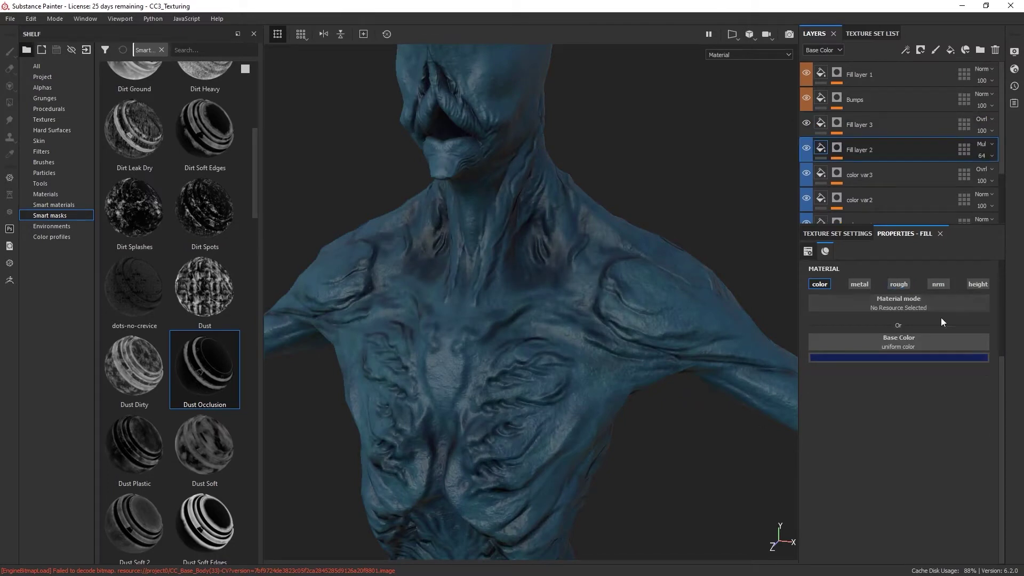
key(Down)
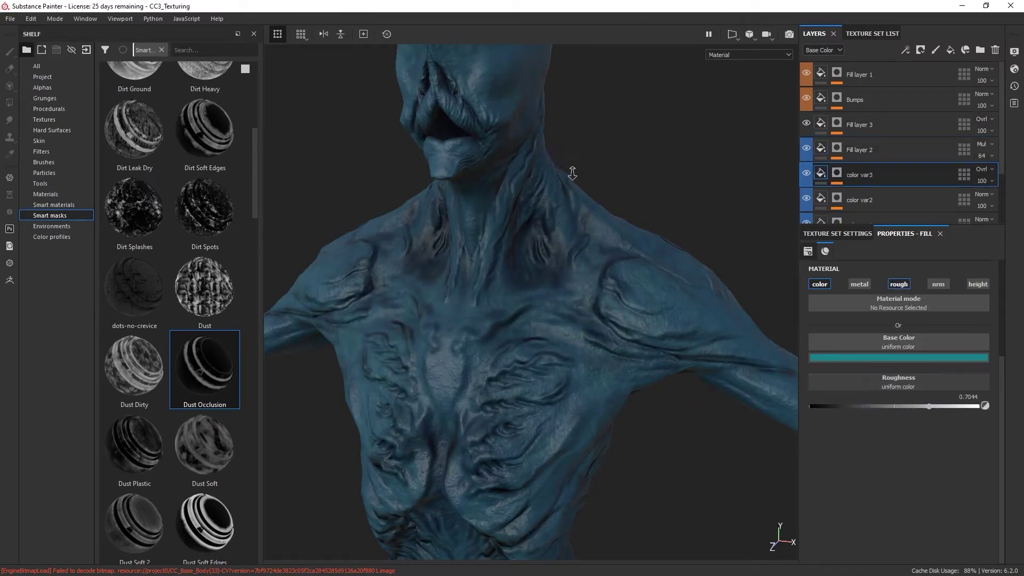
alt+right_drag(573, 173, 640, 361)
mouse_move(640, 361)
alt+mouse_down()
mouse_move(681, 354)
mouse_move(642, 347)
mouse_move(602, 358)
alt+mouse_up()
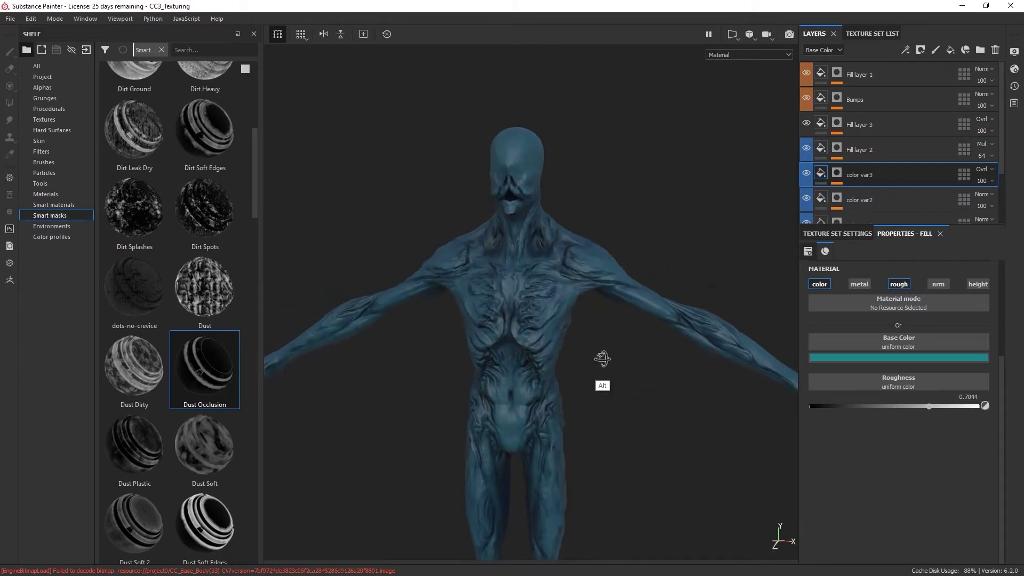
click(950, 50)
scroll(171, 320, down, 3)
Step: Give Fill layer 4 a black mask filled with Marble Veins at scale 3.15
click(920, 49)
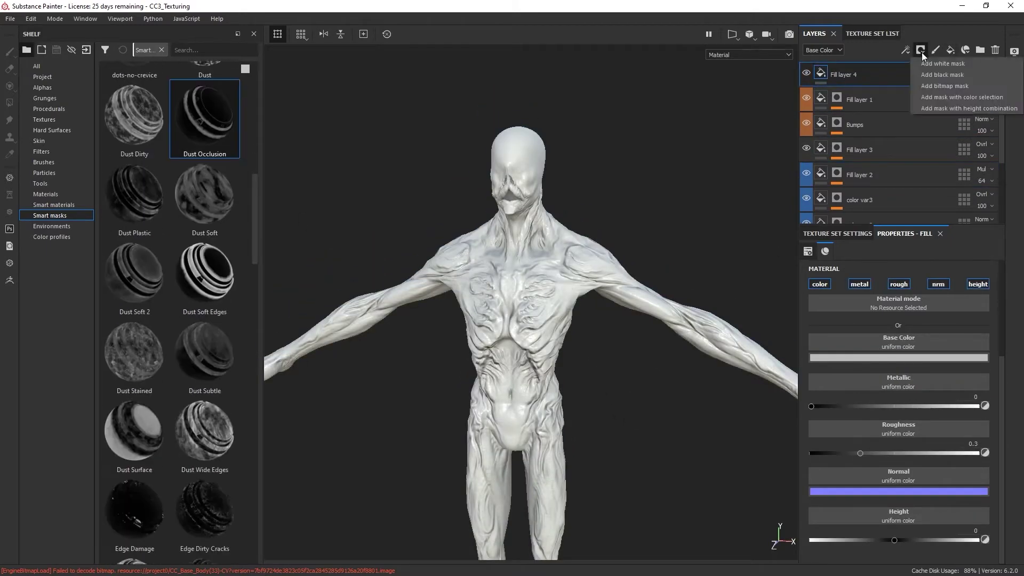
click(942, 74)
click(950, 50)
click(48, 108)
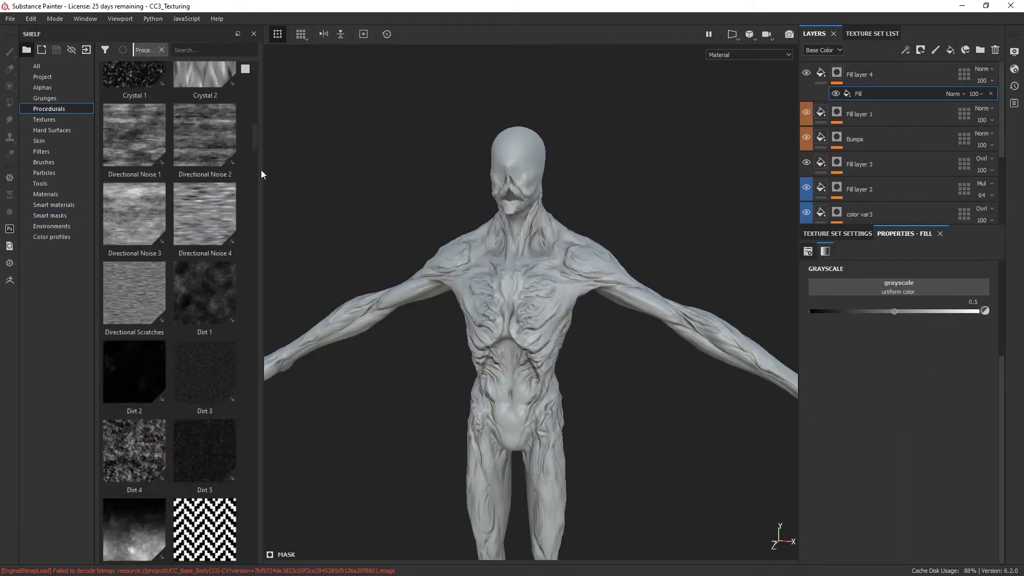
scroll(256, 528, down, 5)
scroll(256, 528, down, 5)
scroll(256, 528, down, 3)
drag(134, 274, 857, 269)
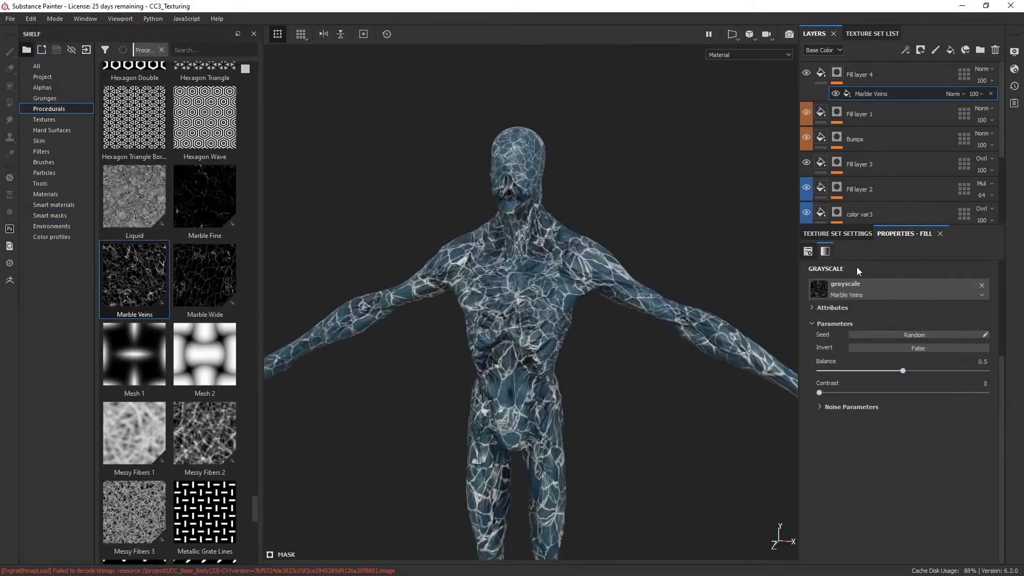
drag(914, 346, 882, 346)
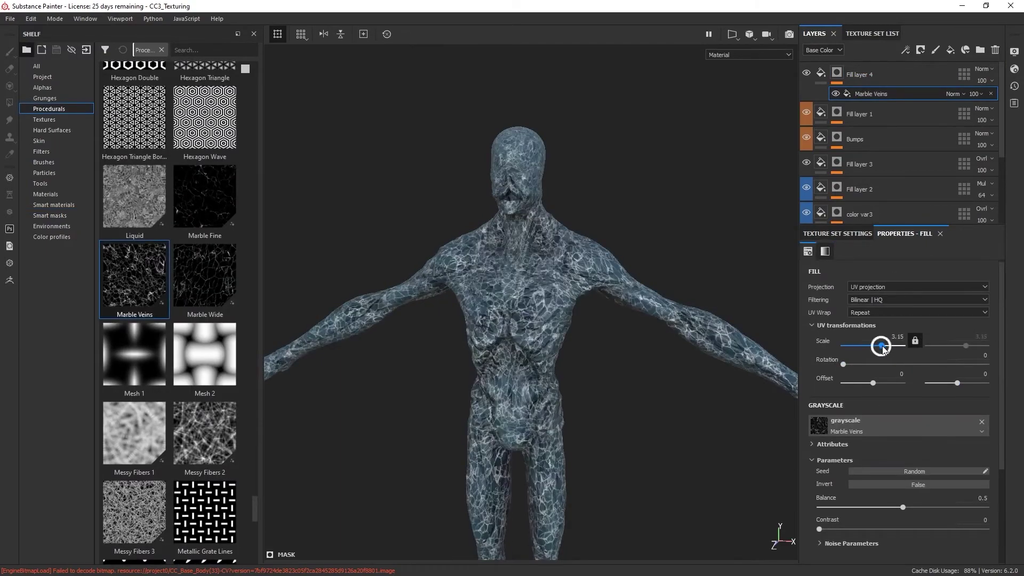
scroll(640, 478, up, 3)
Step: Colour Fill layer 4 a darkened teal with Screen blending
click(864, 75)
click(899, 377)
click(916, 442)
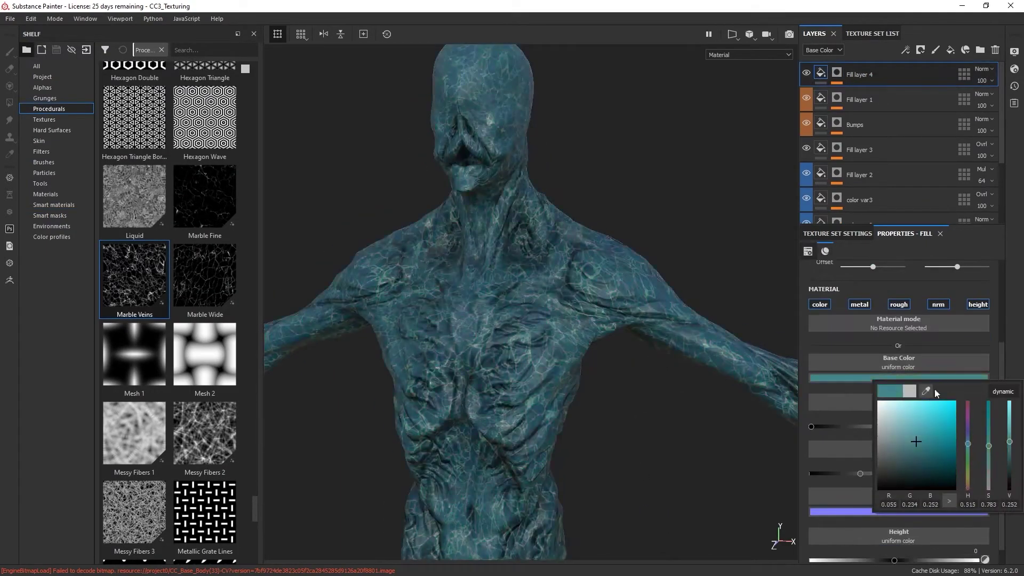
click(983, 68)
click(969, 238)
click(898, 377)
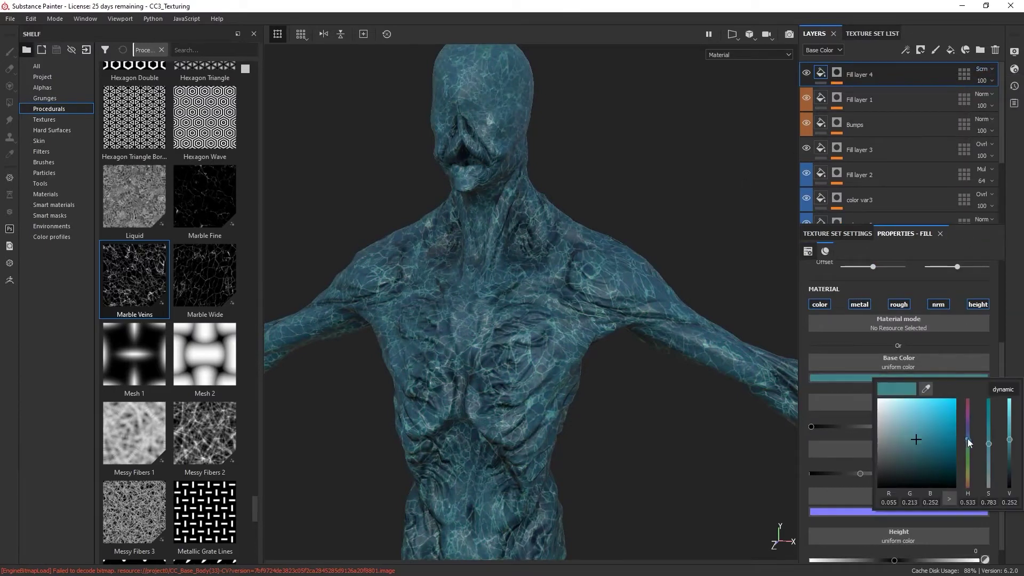
click(907, 461)
click(905, 73)
Step: Add a Blur filter to Fill layer 4's mask
right_click(904, 73)
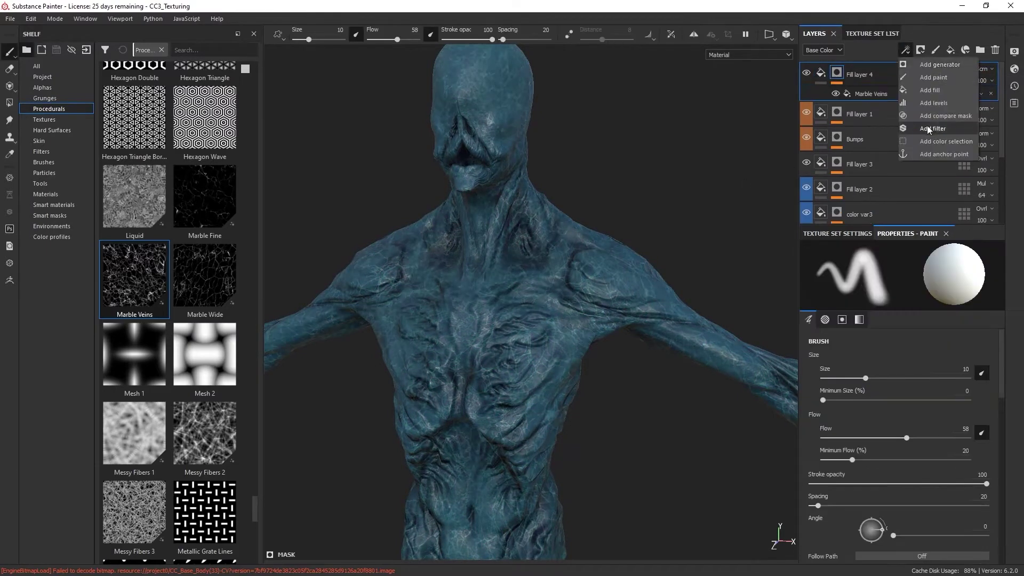
click(939, 128)
click(901, 265)
text(bl)
scroll(697, 440, up, 2)
click(864, 75)
scroll(942, 293, down, 2)
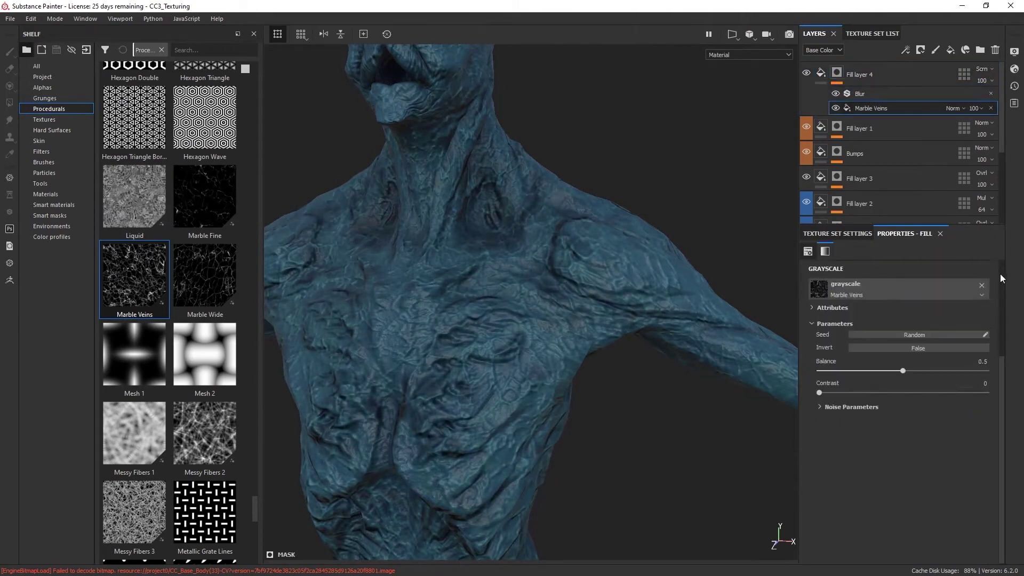
click(860, 93)
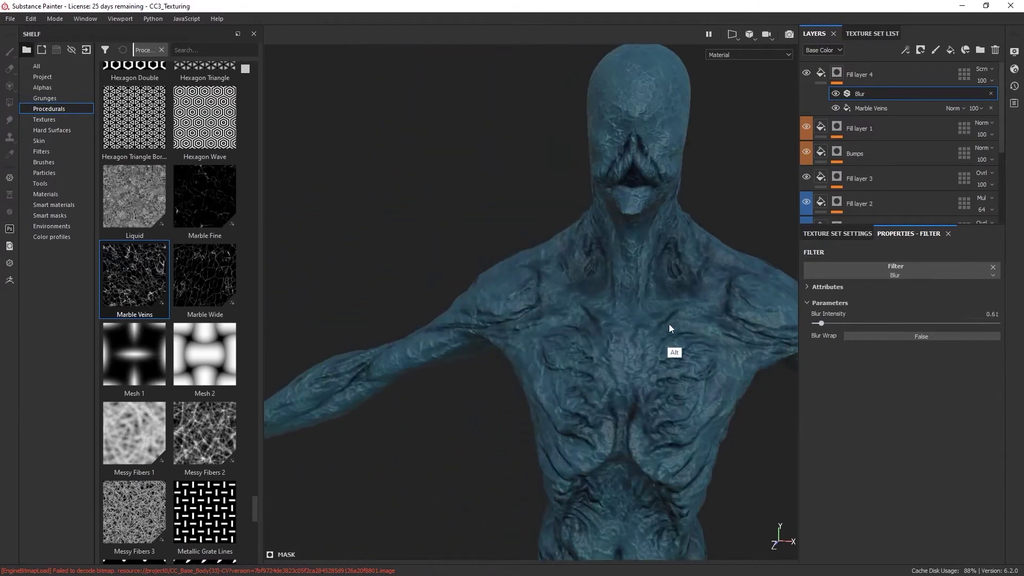
Step: Darken Fill layer 4's colour to near black, then brighten it and try Overlay blending
alt+drag(668, 324, 651, 336)
mouse_move(950, 442)
mouse_down()
mouse_move(930, 455)
mouse_move(914, 414)
mouse_move(967, 425)
mouse_up()
click(984, 69)
click(965, 229)
click(842, 495)
Step: Try Subtract, then settle Fill layer 4 on Linear Dodge with a darker teal
click(984, 69)
click(975, 186)
click(843, 496)
click(919, 402)
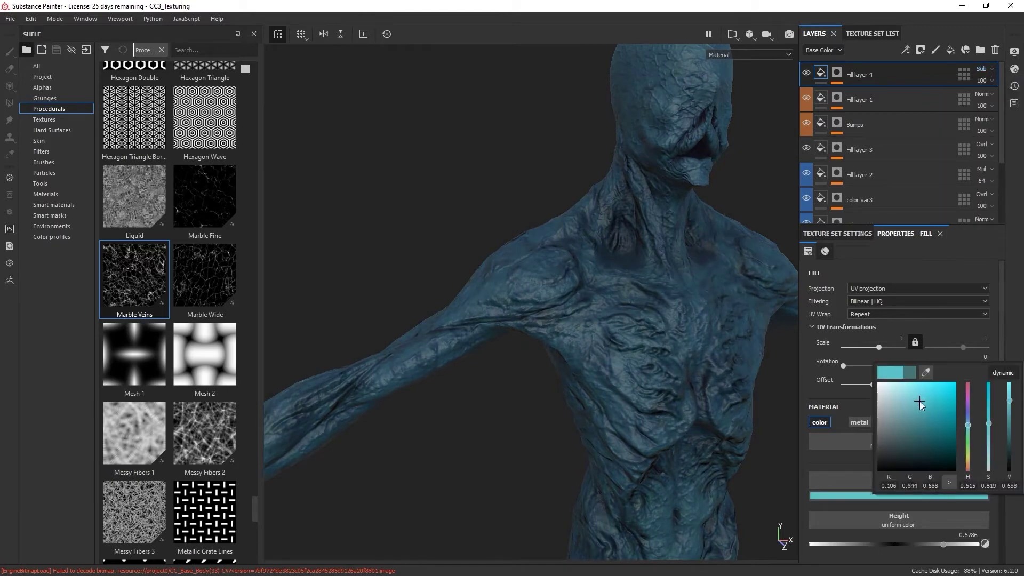
click(984, 69)
click(976, 203)
click(933, 495)
click(904, 444)
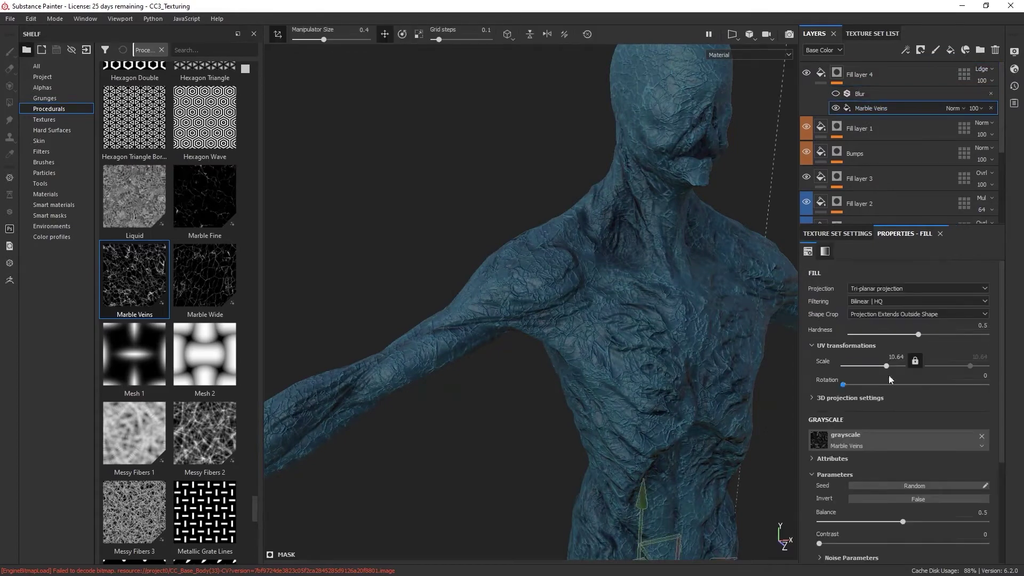
Step: Adjust the blur intensity and the Marble Veins balance and tiling scale
scroll(888, 378, down, 3)
drag(902, 411, 856, 410)
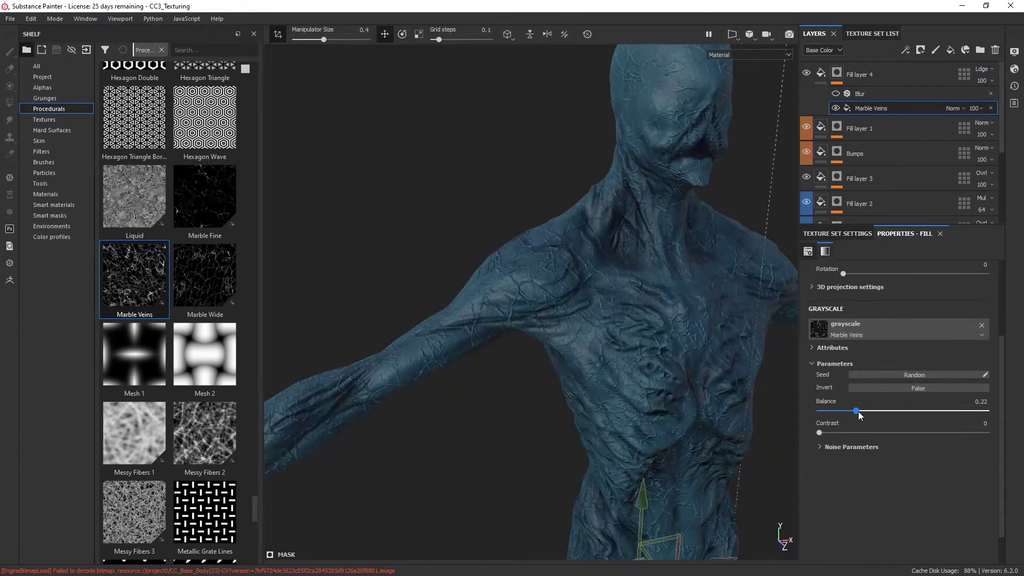
click(866, 95)
click(820, 324)
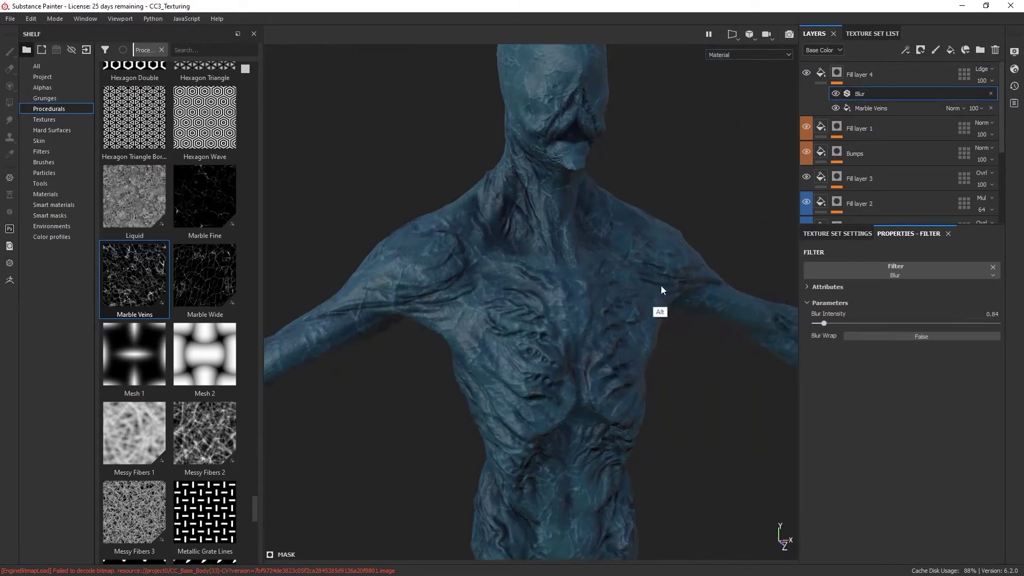
alt+drag(663, 286, 663, 297)
click(871, 108)
drag(856, 410, 882, 411)
scroll(874, 363, up, 1)
click(886, 302)
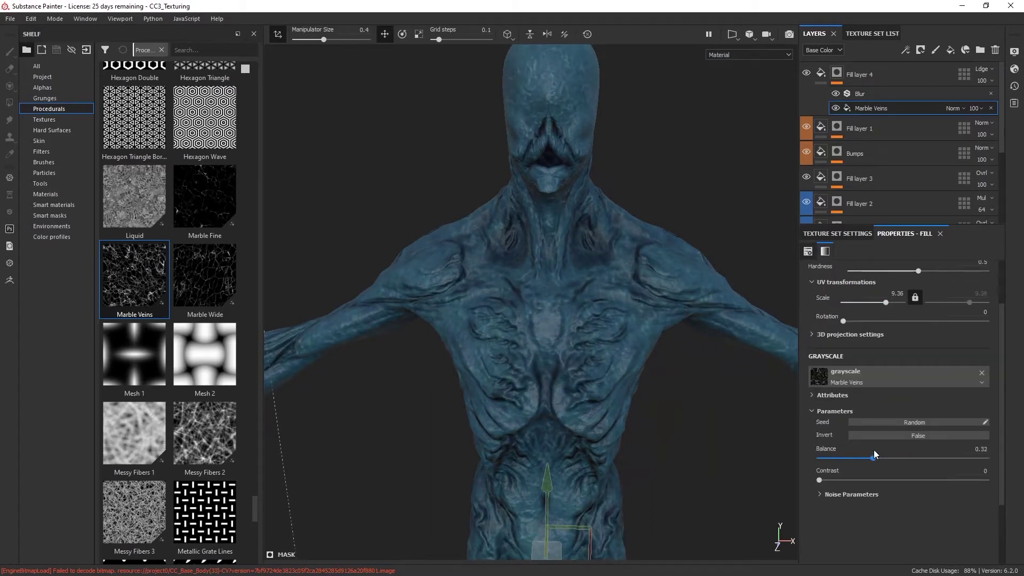
key(1)
Step: Group Fill layer 4 into Folder 1 and add Fill layer 5 inside it
key(ctrl+g)
alt+drag(736, 176, 708, 192)
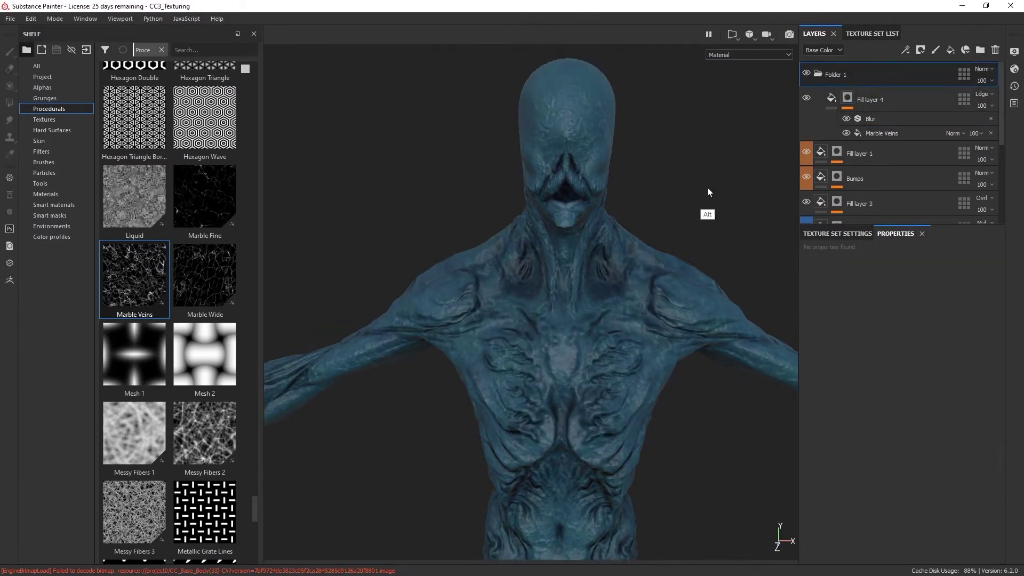
click(950, 50)
Step: Fill Fill layer 5's mask with tri-planar Marble Wide, finer scale and lower balance
click(943, 64)
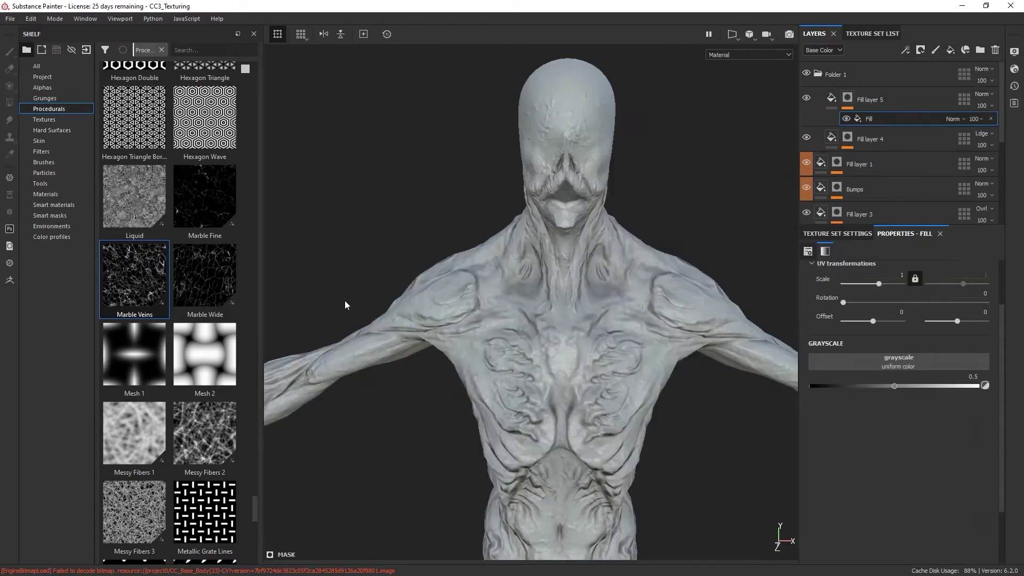
scroll(256, 517, down, 5)
scroll(257, 517, up, 5)
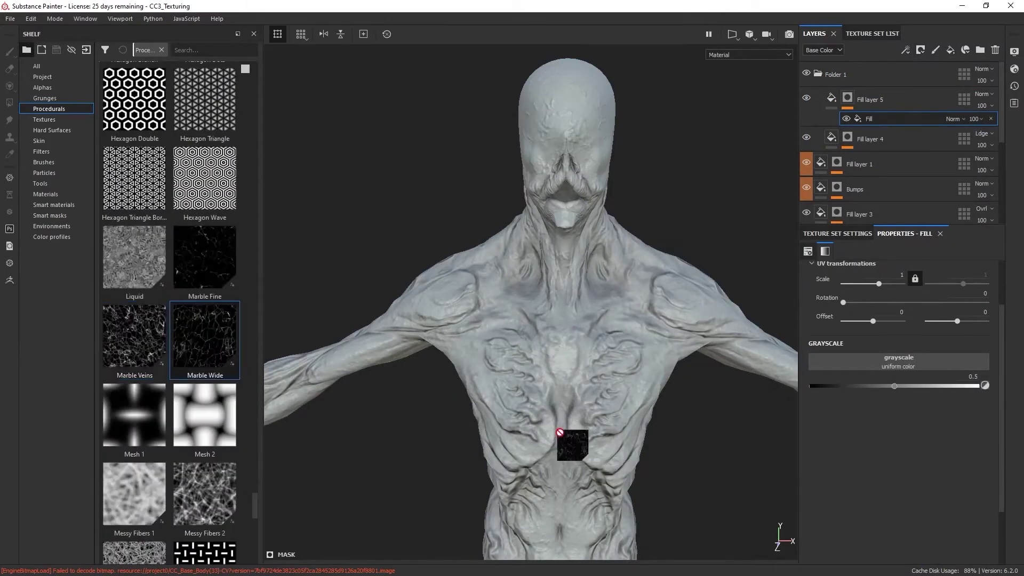
drag(204, 336, 898, 361)
scroll(888, 286, up, 1)
click(887, 277)
click(887, 298)
drag(878, 310, 886, 310)
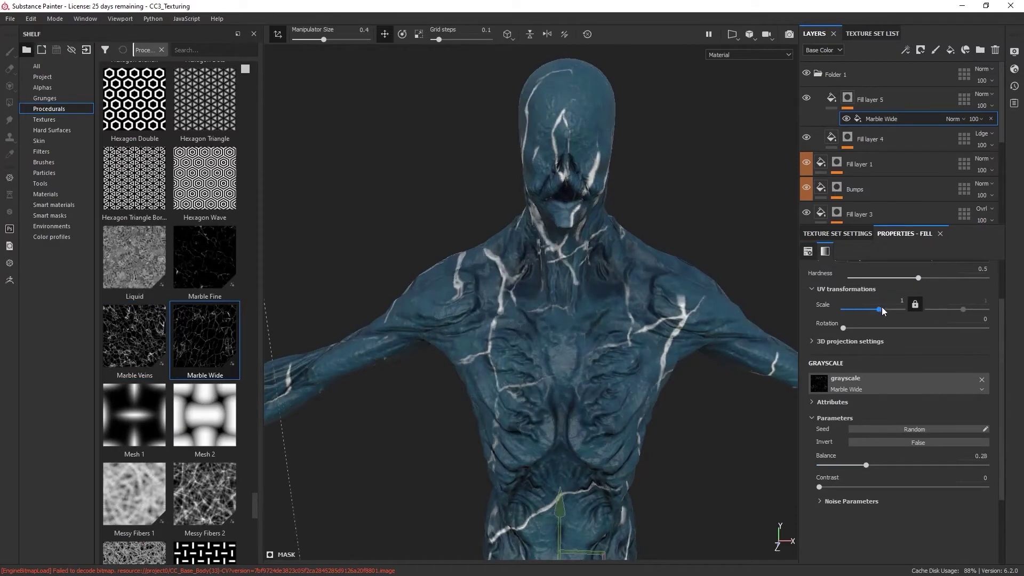
mouse_move(903, 465)
mouse_down()
mouse_move(874, 467)
mouse_move(883, 465)
mouse_up()
key(f)
key(e)
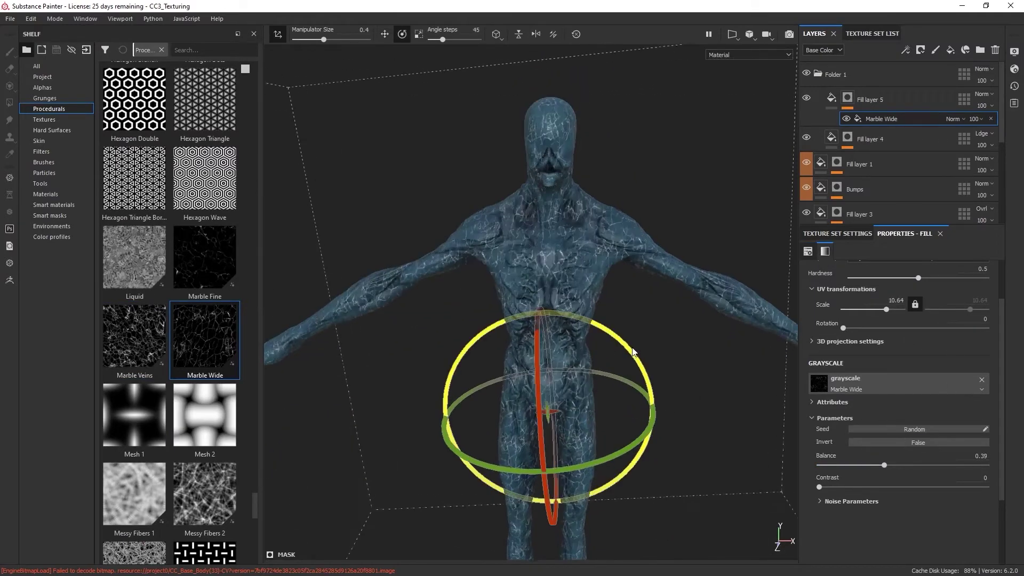
Step: Try Divide blending on Fill layer 5 with a dark blue base colour
click(832, 101)
click(901, 439)
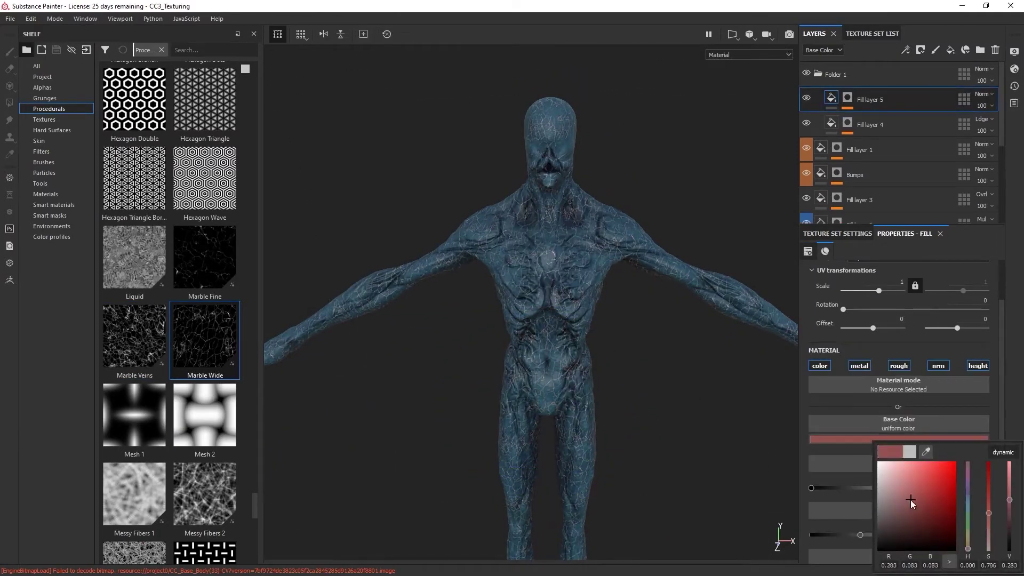
click(984, 94)
click(975, 148)
scroll(635, 446, up, 3)
scroll(635, 446, up, 2)
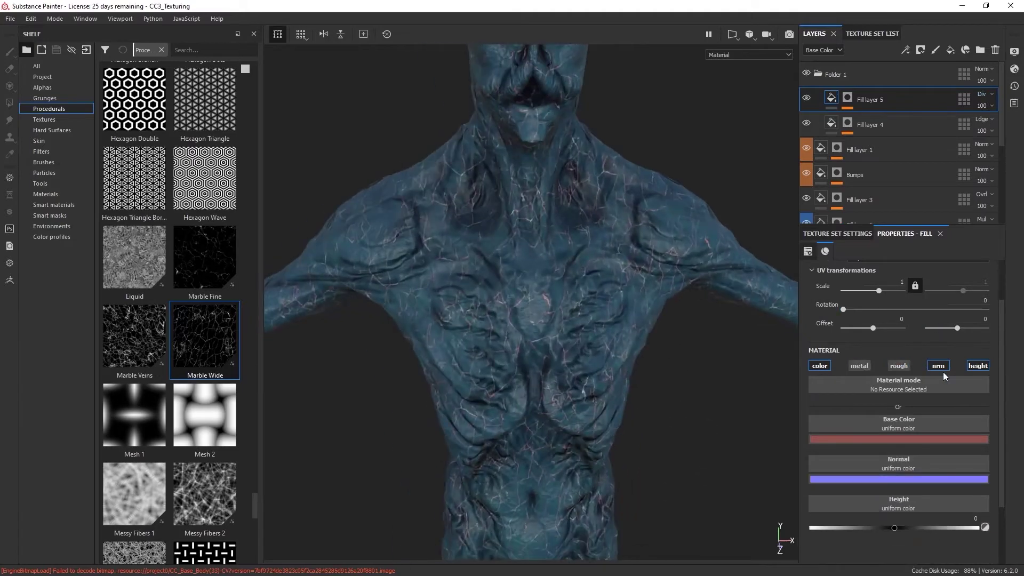
click(917, 439)
click(909, 500)
Step: Add a tri-planar Grunge Wipe Dusty fill effect in Linear Dodge, balance raised slightly
right_click(864, 99)
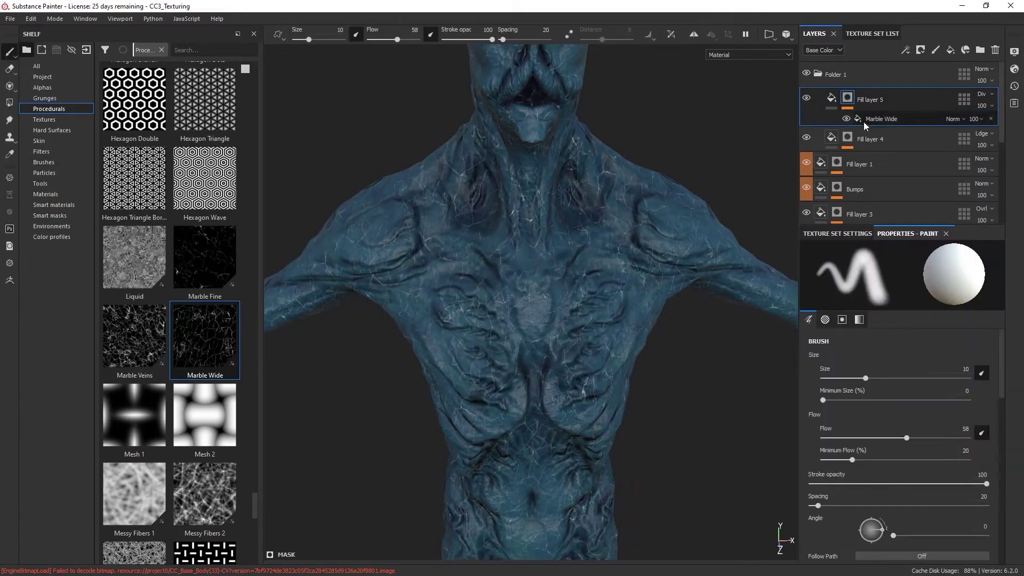
click(897, 103)
click(955, 119)
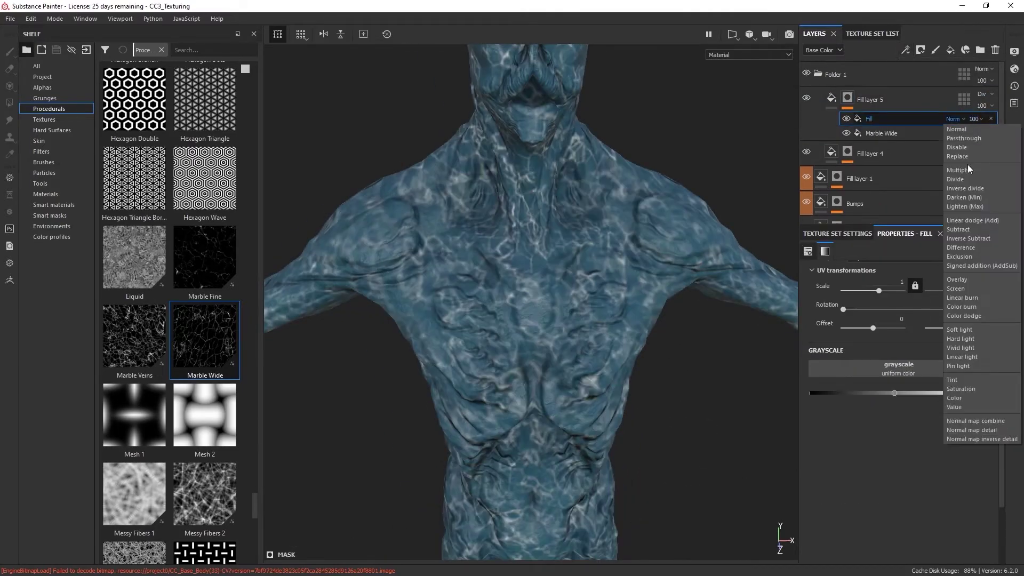
click(968, 164)
drag(205, 213, 898, 368)
scroll(975, 312, up, 2)
click(907, 288)
click(875, 312)
click(955, 119)
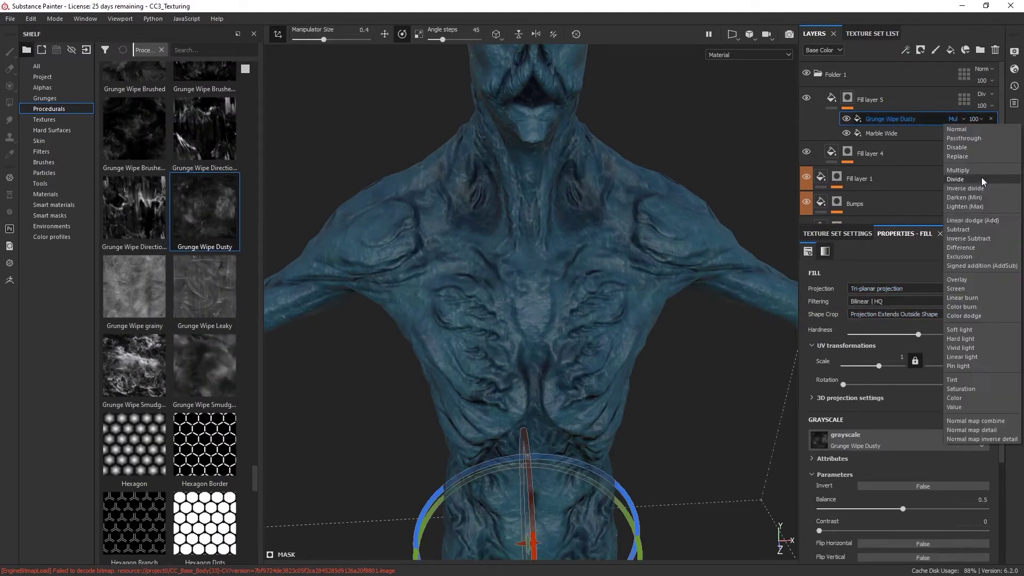
click(967, 220)
drag(903, 509, 909, 508)
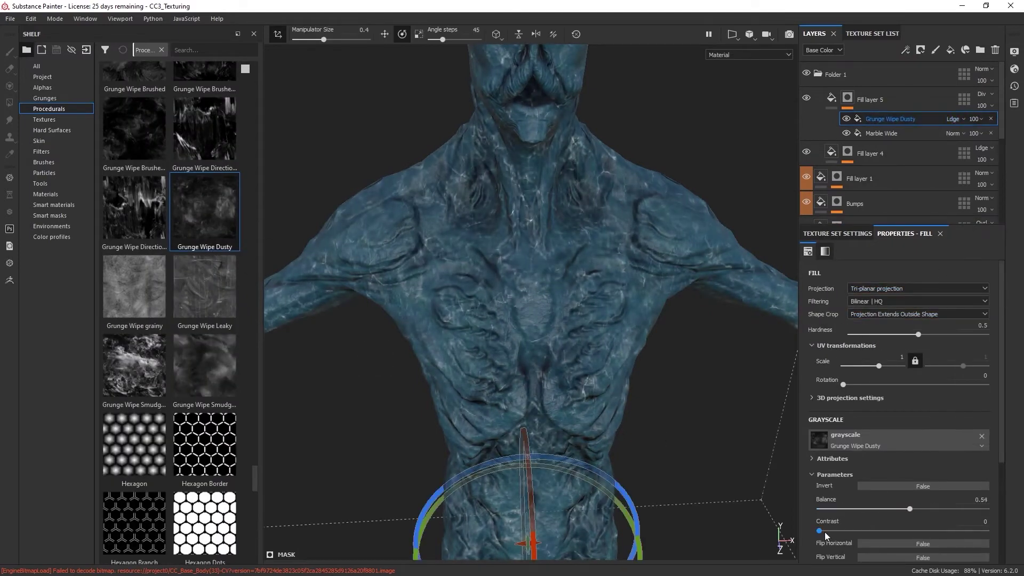
Step: Set Fill layer 5 to Screen blending with a dark olive-green base colour
click(831, 97)
click(915, 485)
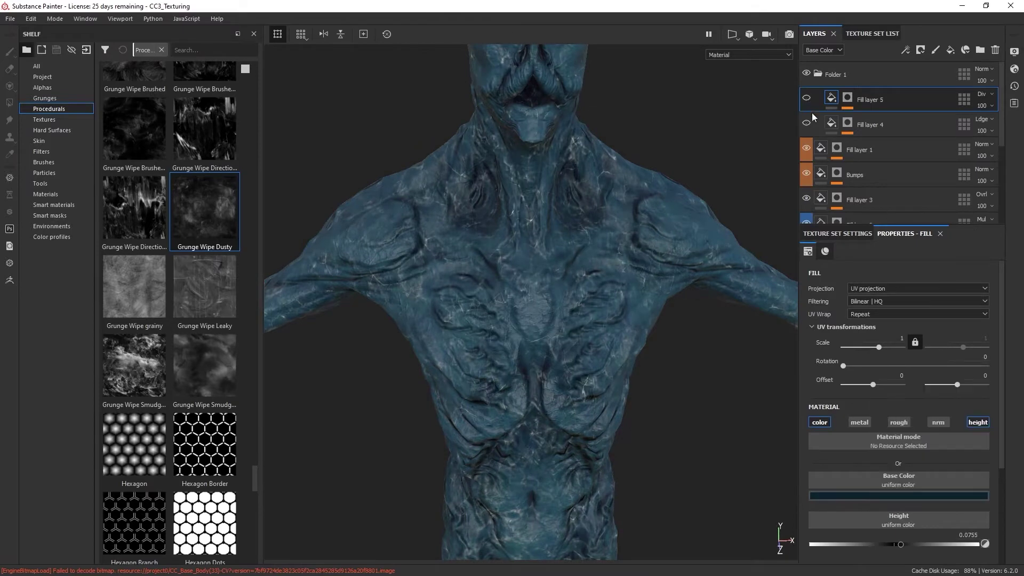
alt+drag(753, 217, 807, 168)
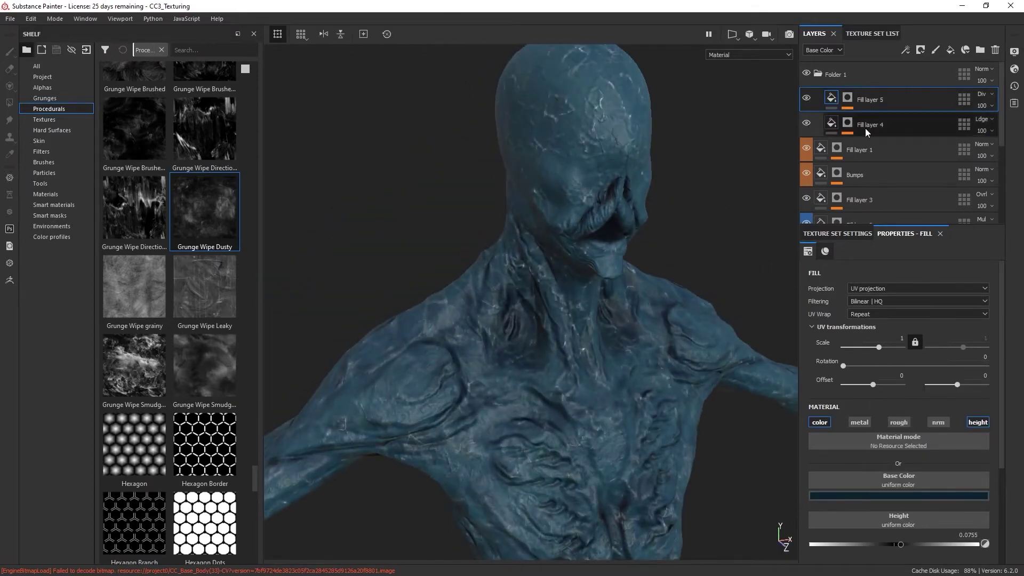
click(986, 93)
click(969, 263)
click(915, 496)
mouse_move(917, 429)
mouse_down()
mouse_move(897, 450)
mouse_move(907, 426)
mouse_up()
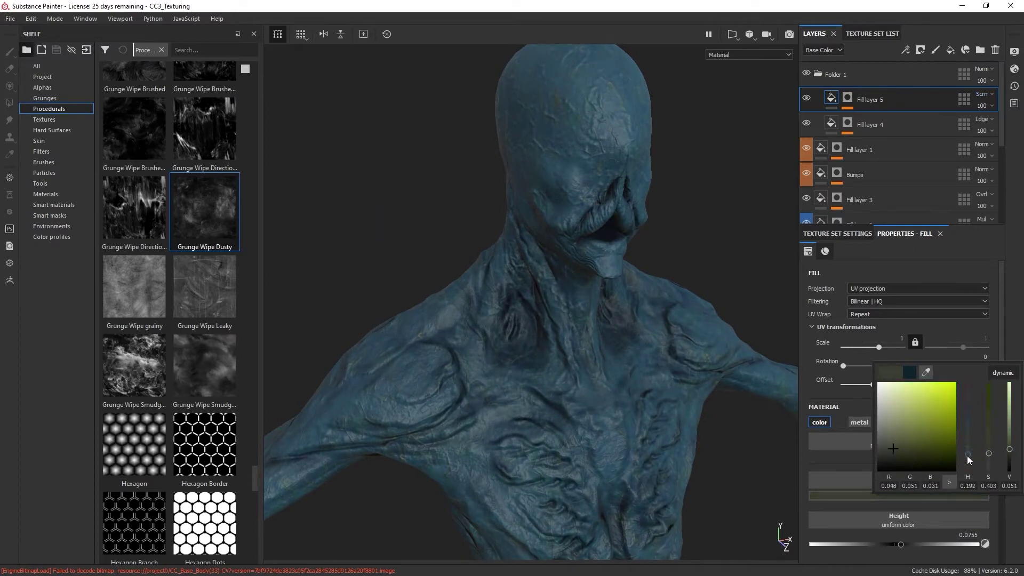
drag(968, 451, 968, 460)
click(921, 53)
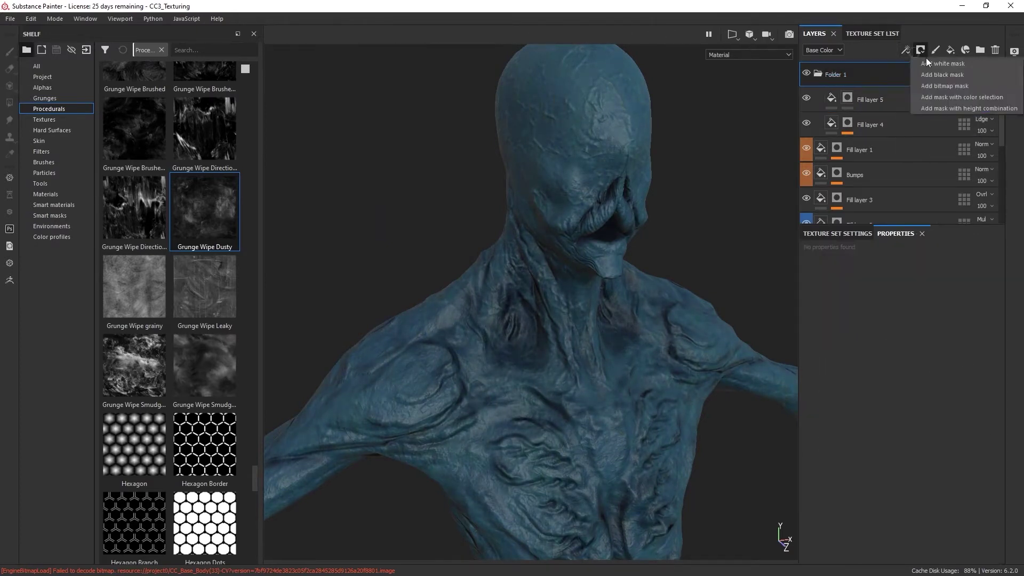
Step: Add a black mask to Folder 1 and paint it with the Cement 1 brush using mirror symmetry
click(939, 64)
scroll(182, 207, down, 10)
click(134, 131)
click(693, 34)
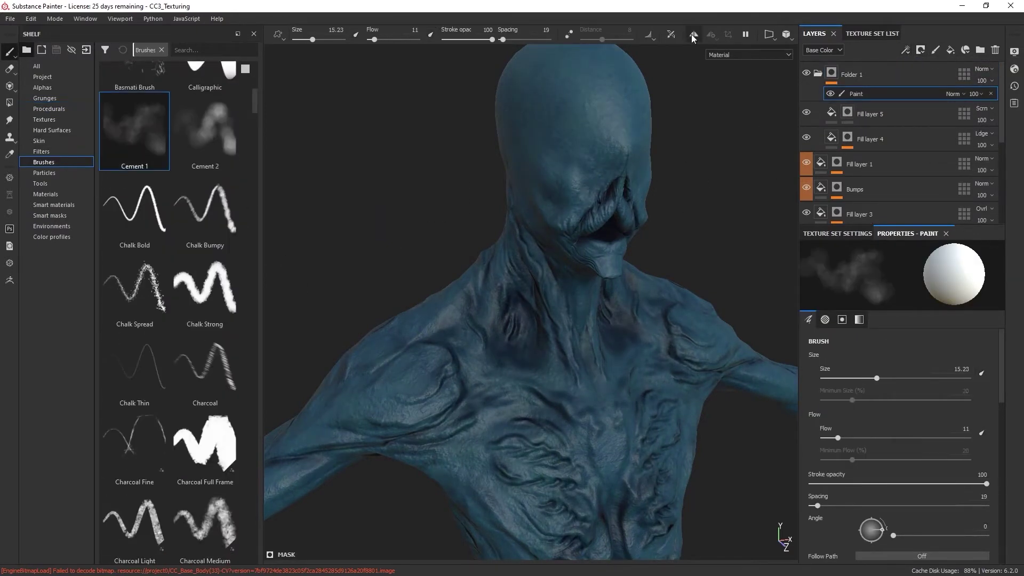
alt+drag(651, 242, 496, 140)
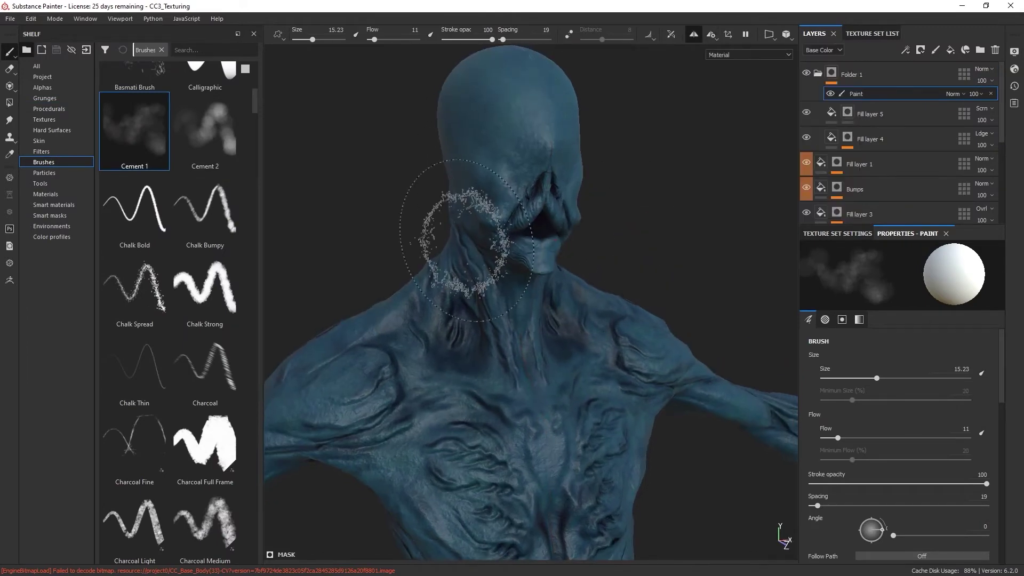
alt+drag(466, 240, 640, 275)
scroll(564, 344, up, 3)
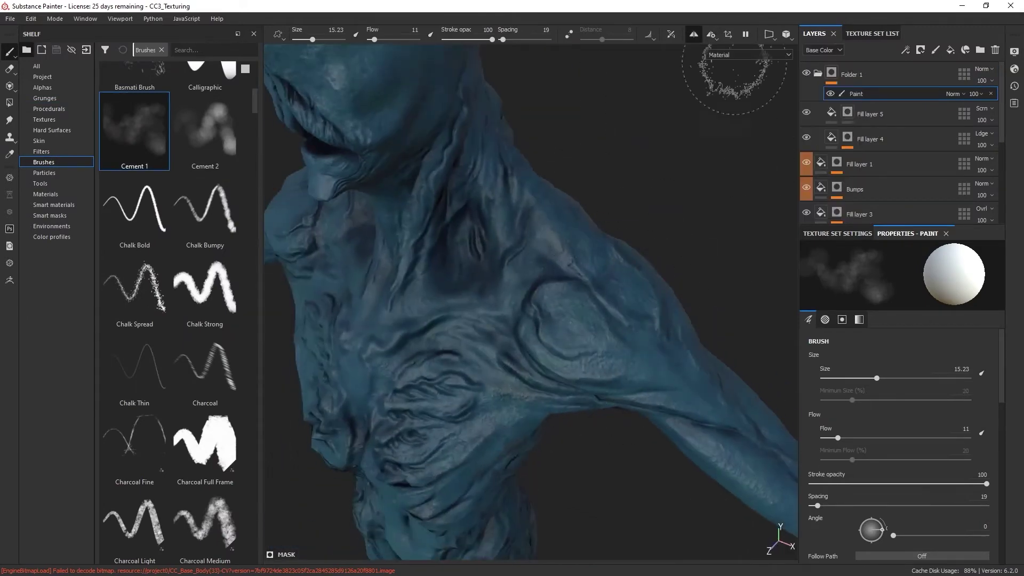
Step: Check the mask channel in the viewport, then switch back to the material view
click(746, 54)
click(720, 126)
mouse_move(663, 179)
alt+mouse_down()
mouse_move(686, 297)
mouse_move(508, 270)
alt+mouse_up()
click(746, 54)
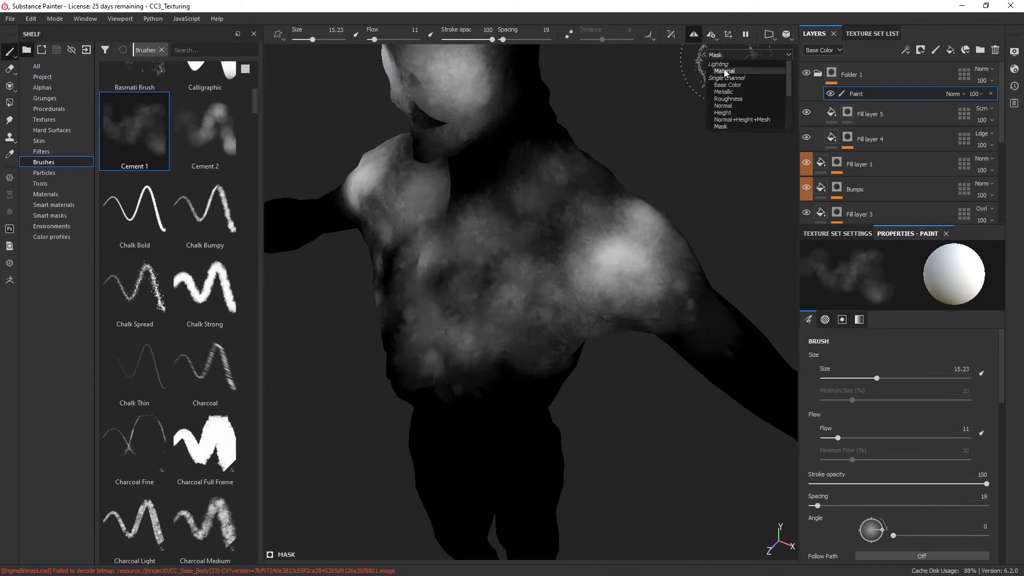
click(725, 71)
Step: Orbit and zoom over the arm, legs and torso to inspect the painted mask
alt+drag(613, 267, 532, 366)
scroll(507, 228, up, 5)
mouse_move(507, 229)
alt+mouse_down()
mouse_move(640, 228)
mouse_move(571, 242)
mouse_move(599, 410)
mouse_move(542, 242)
mouse_move(590, 291)
mouse_move(573, 219)
mouse_move(630, 133)
alt+mouse_up()
alt+drag(575, 488, 599, 228)
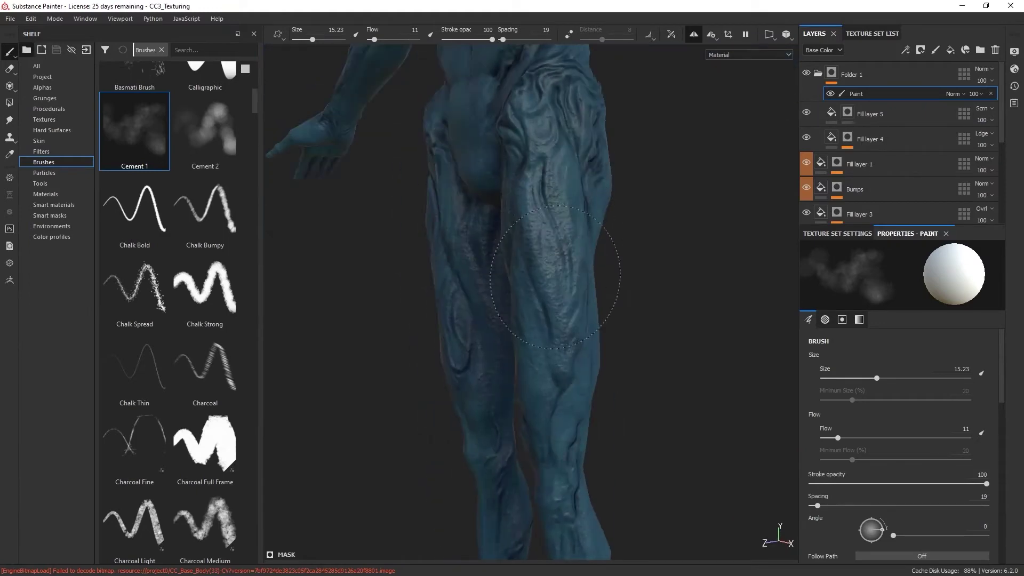
scroll(590, 423, down, 3)
alt+drag(590, 423, 562, 391)
scroll(555, 269, up, 3)
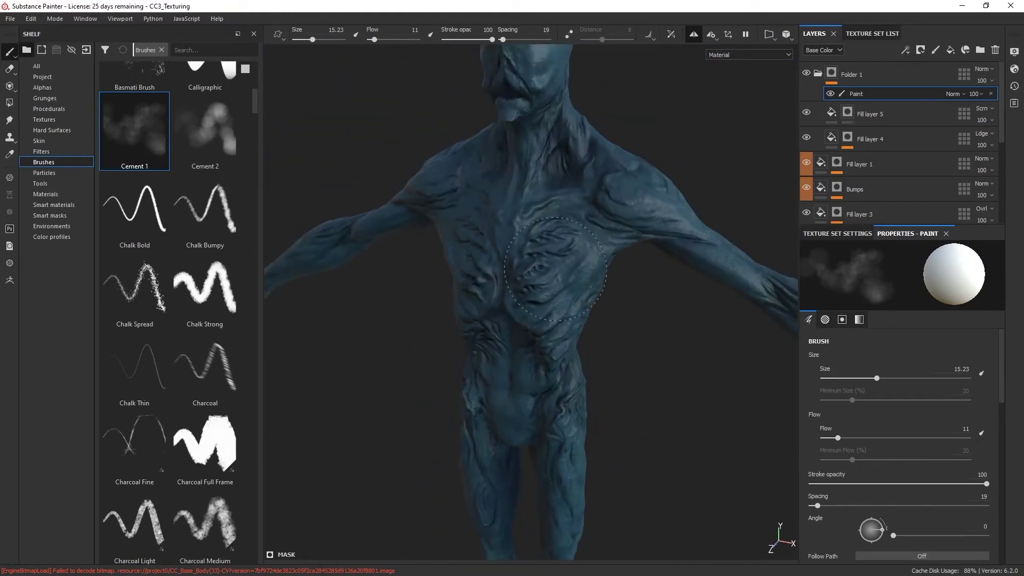
Step: Show Folder 1's painted patches on the model and rename the folder 'inperfections Height'
click(806, 73)
scroll(612, 212, down, 2)
alt+drag(612, 212, 597, 339)
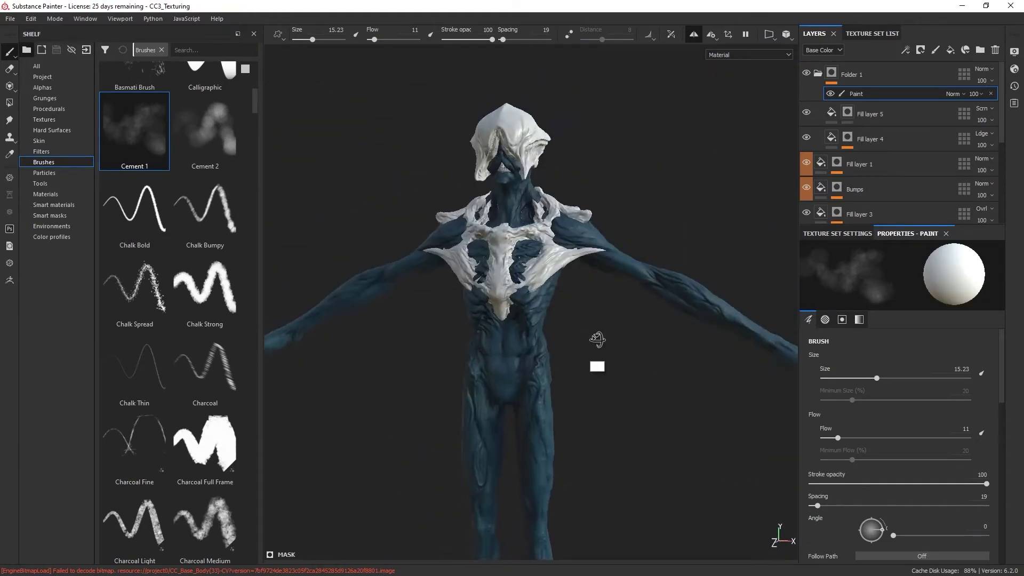
scroll(869, 81, down, 1)
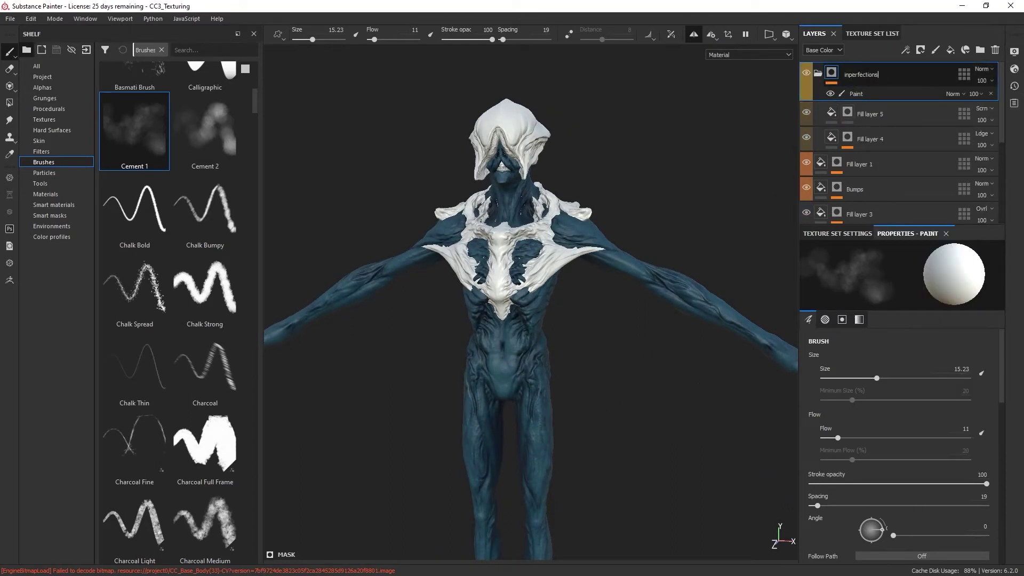
key(BackSpace)
text(ight)
key(Return)
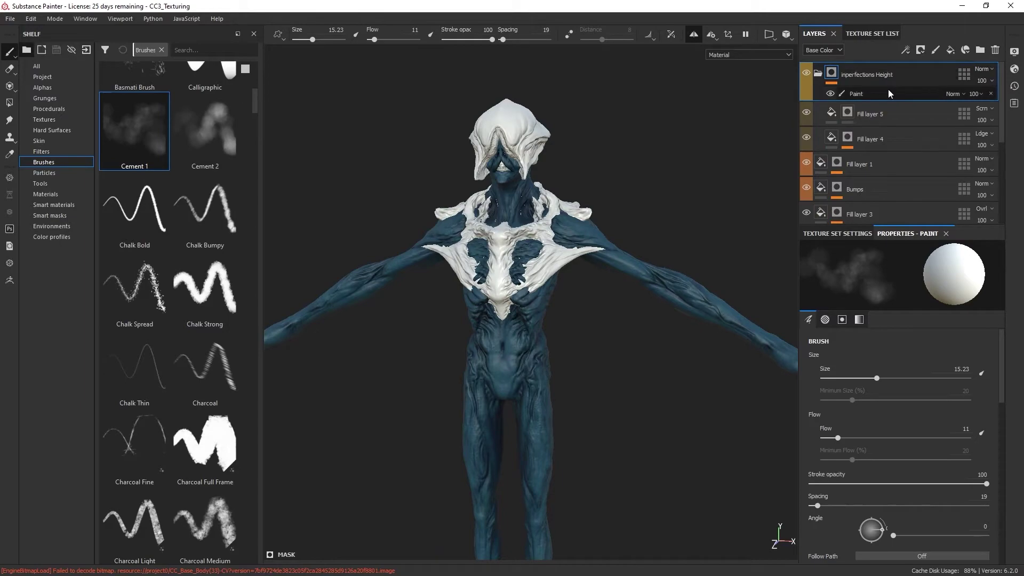
Step: Add a fill layer with a black mask filled by a finer-scaled Grunge Spots texture
click(950, 49)
click(907, 288)
click(886, 312)
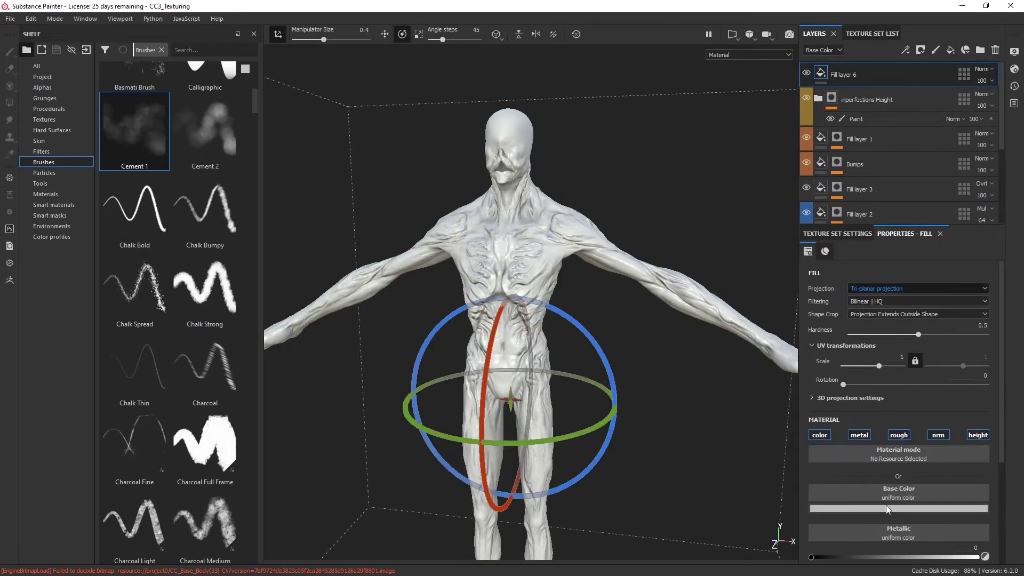
click(919, 50)
click(943, 69)
click(49, 108)
drag(249, 200, 245, 449)
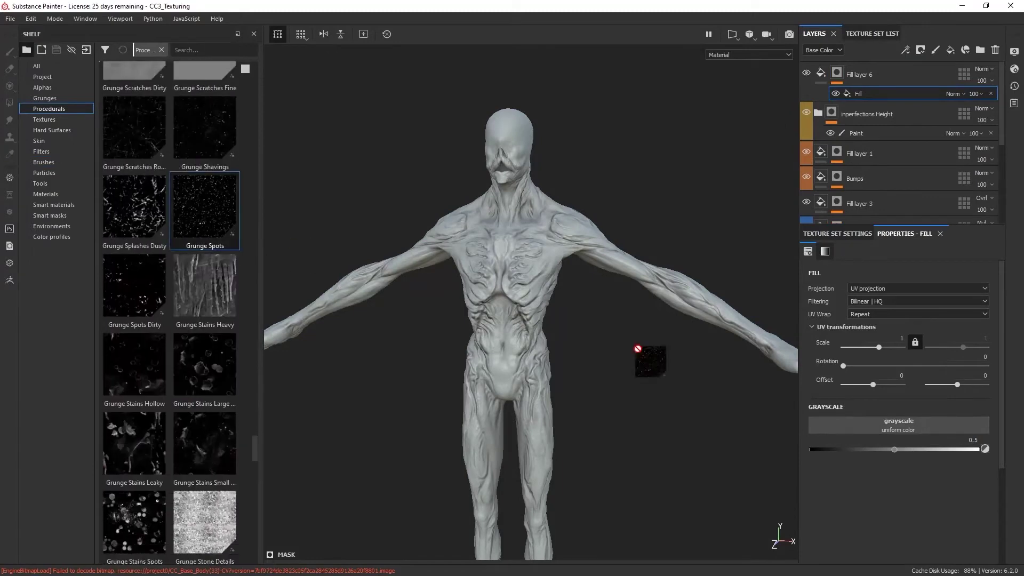
drag(205, 207, 898, 425)
drag(879, 347, 883, 369)
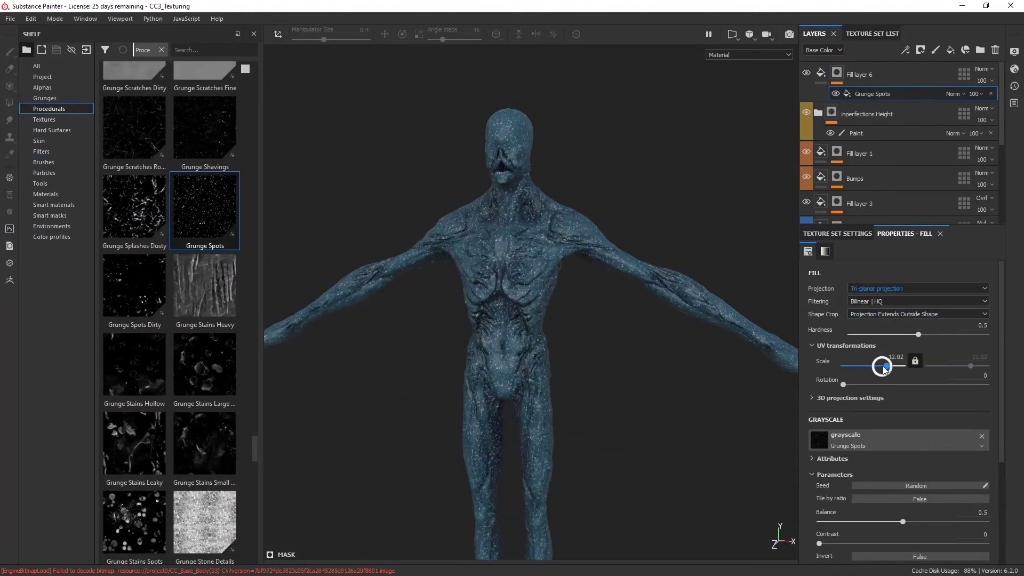
Step: Give the layer a brownish-orange colour, metallic and roughness off, and Subtract blending
click(860, 75)
click(898, 434)
click(859, 435)
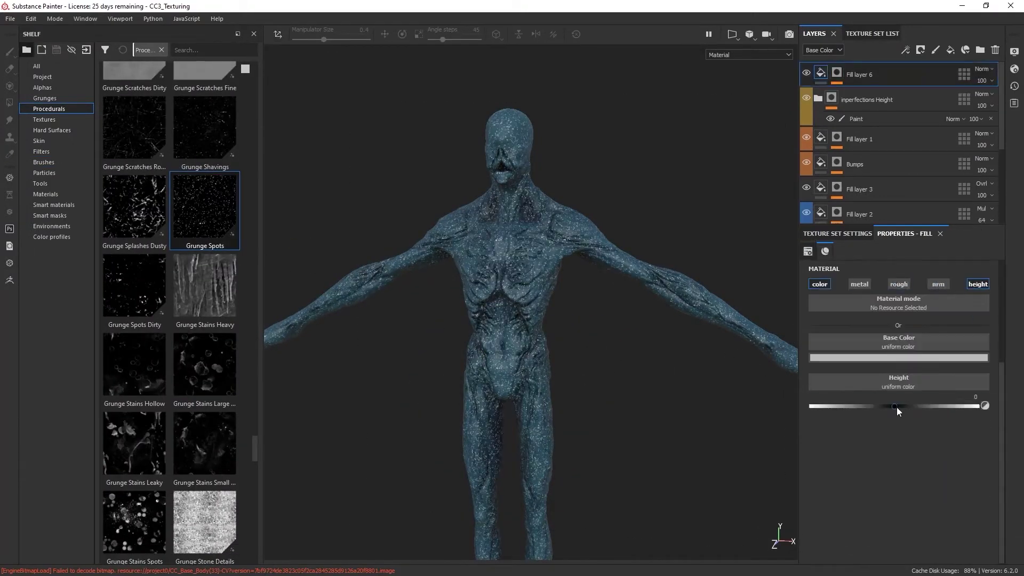
click(875, 357)
click(984, 69)
click(983, 189)
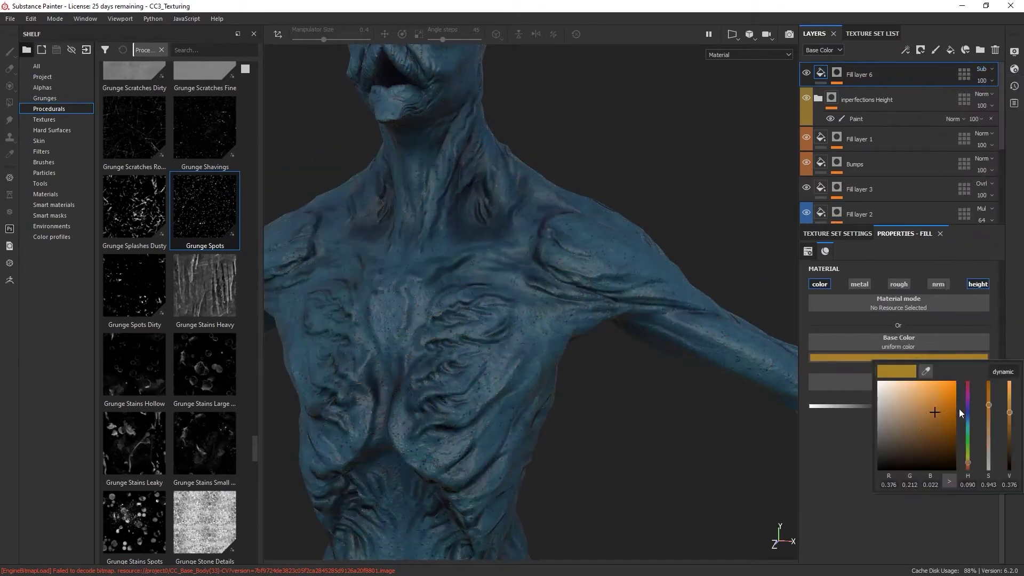
drag(968, 456, 968, 450)
Step: Group the layer into a new folder named 'spots 2'
click(836, 74)
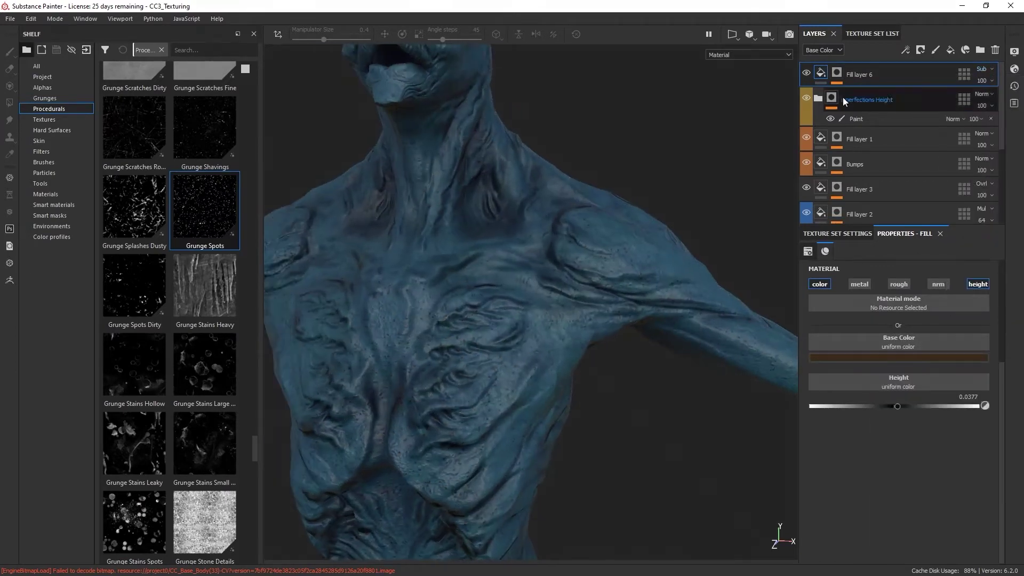
alt+drag(751, 367, 638, 321)
click(867, 77)
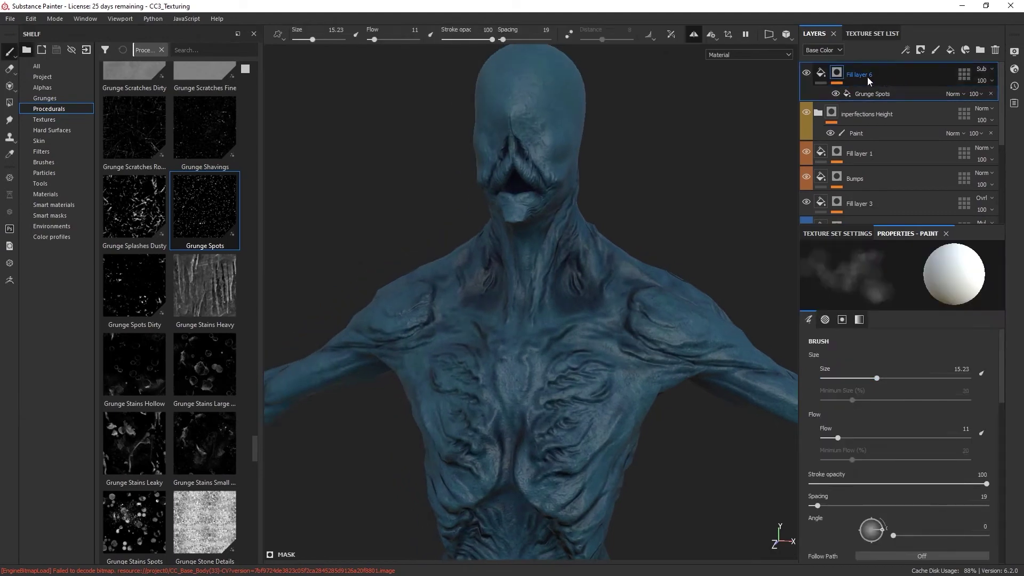
text(subtle spots)
key(ctrl+g)
double_click(871, 75)
text(spots 2)
key(Return)
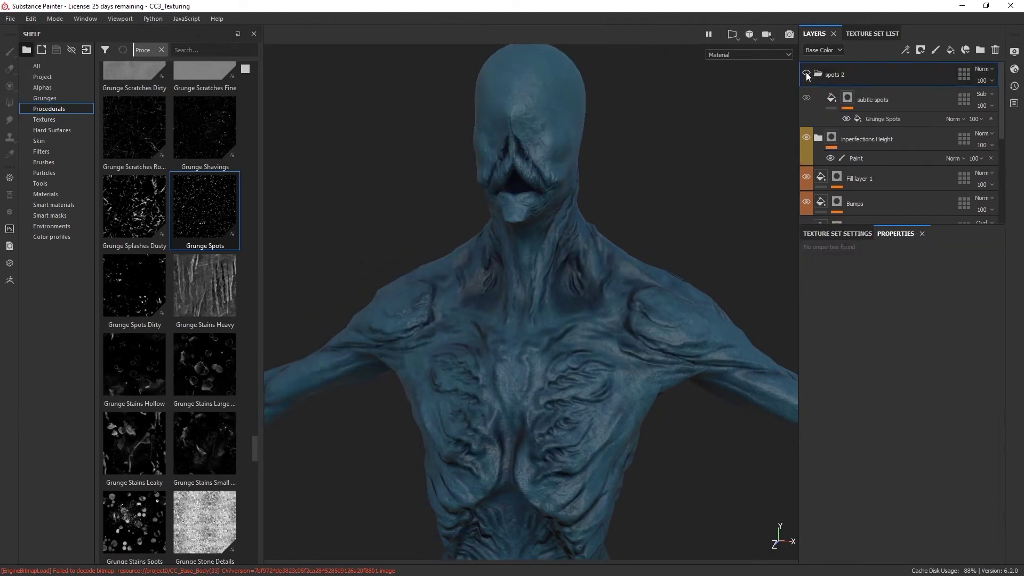
Step: Add a fill layer inside spots 2 with a fill-effect mask using tri-planar projection
click(950, 49)
right_click(927, 94)
click(938, 122)
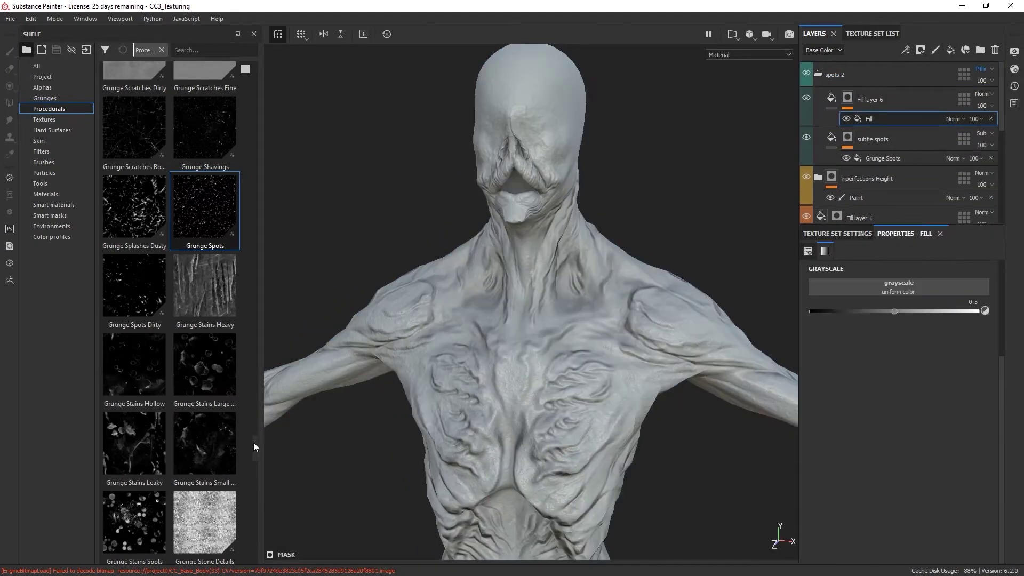
scroll(176, 320, down, 3)
drag(134, 384, 853, 427)
click(907, 288)
click(875, 312)
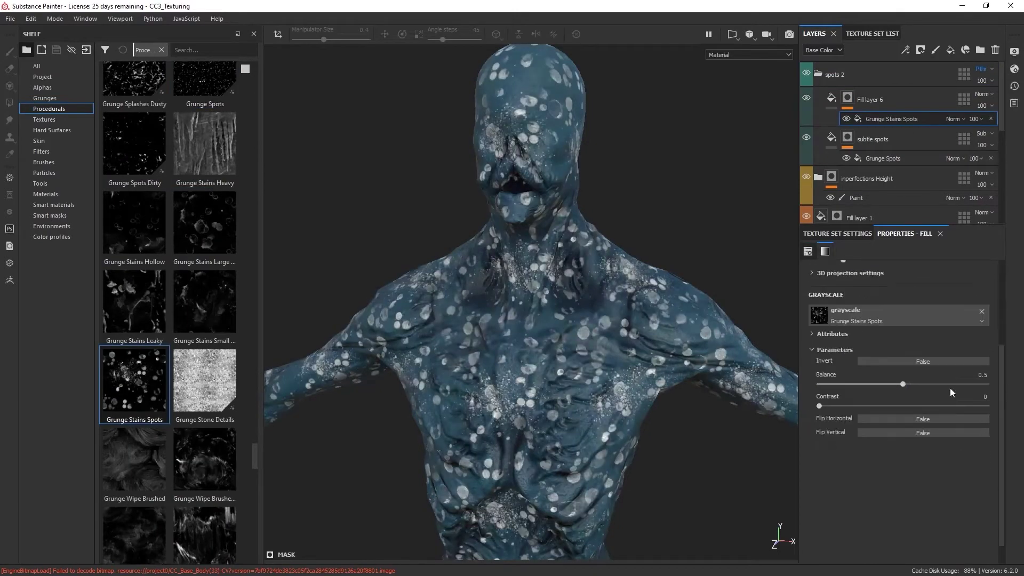
Step: Put Microscope View into the mask fill, adjusting scale and lowering the balance
drag(879, 366, 892, 368)
scroll(891, 368, down, 5)
scroll(171, 320, down, 5)
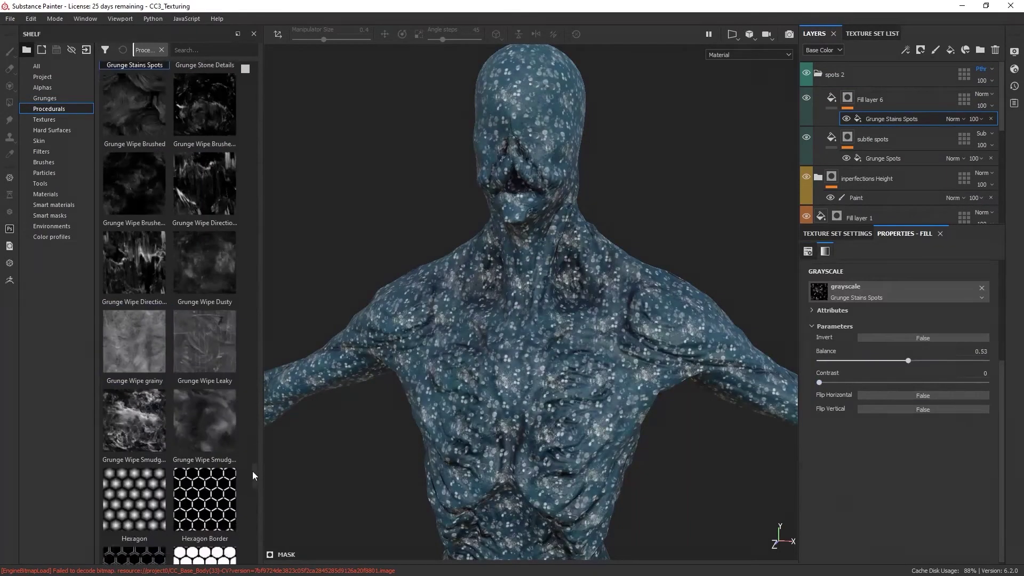
scroll(171, 320, down, 5)
drag(205, 288, 901, 292)
drag(900, 378, 880, 374)
Step: Add a Warp filter to the mask with intensity around 5
click(905, 50)
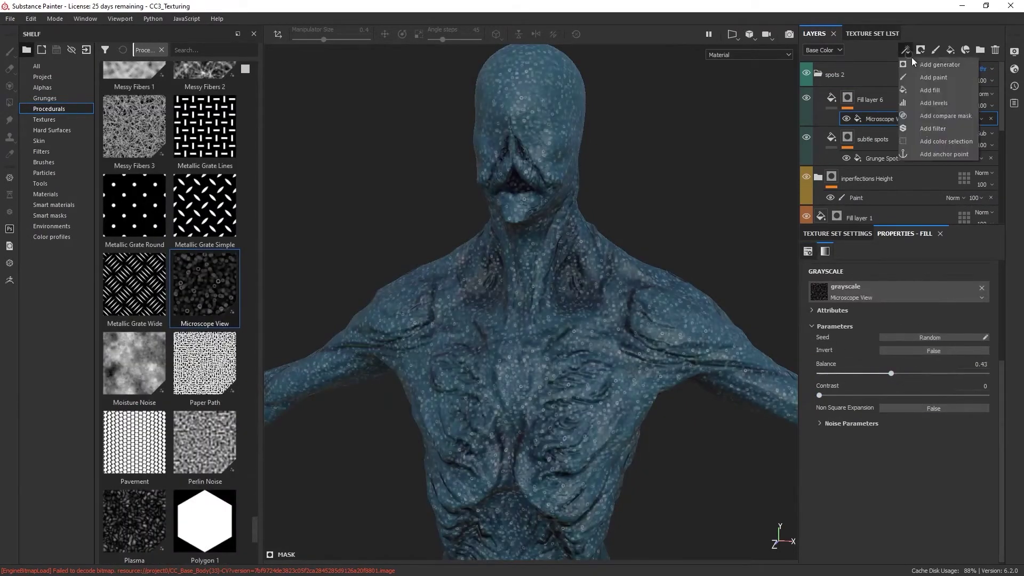
click(939, 101)
click(902, 266)
scroll(1018, 331, down, 2)
scroll(1018, 331, down, 3)
scroll(1019, 331, down, 3)
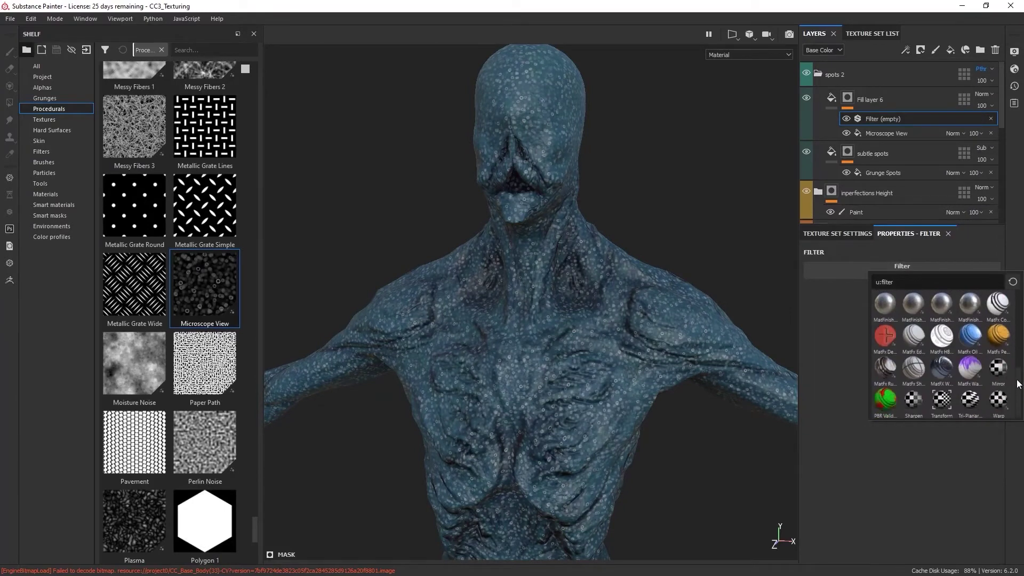
click(992, 324)
alt+right_drag(613, 359, 626, 387)
drag(819, 352, 842, 352)
Step: Adjust the Warp filter's source and directional warp settings
click(848, 399)
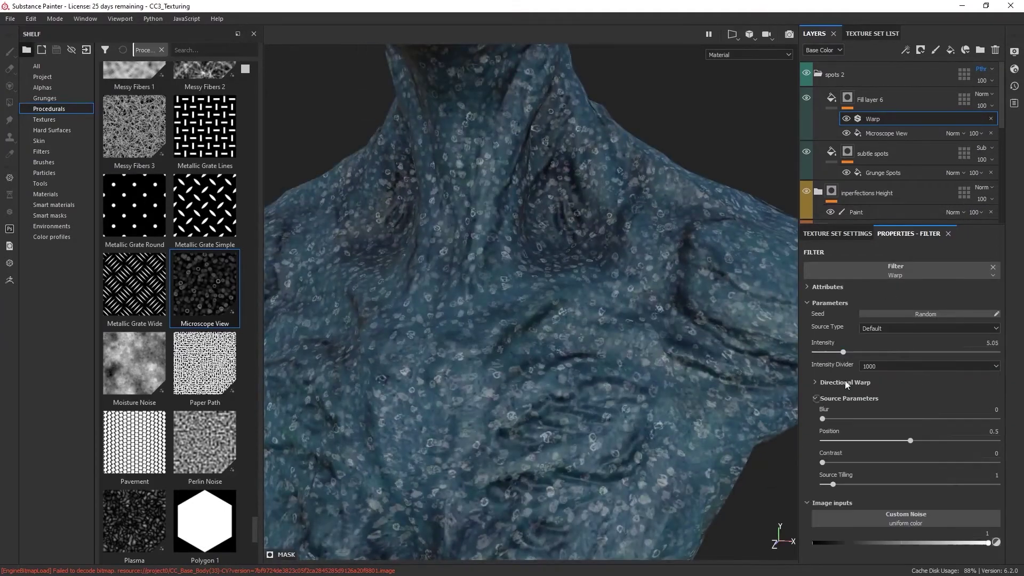
click(845, 382)
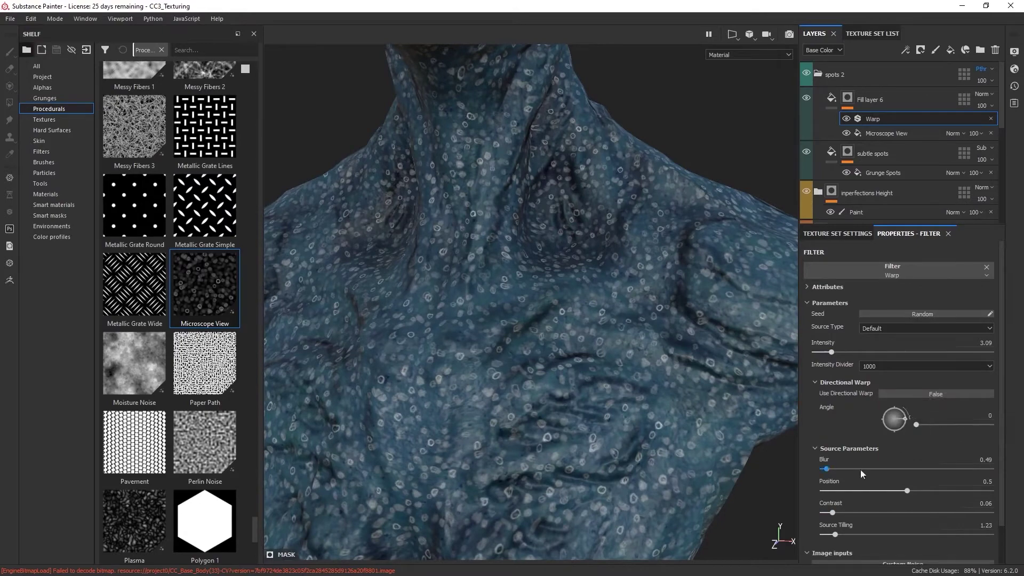
drag(836, 513, 851, 514)
scroll(851, 514, down, 2)
drag(835, 491, 836, 494)
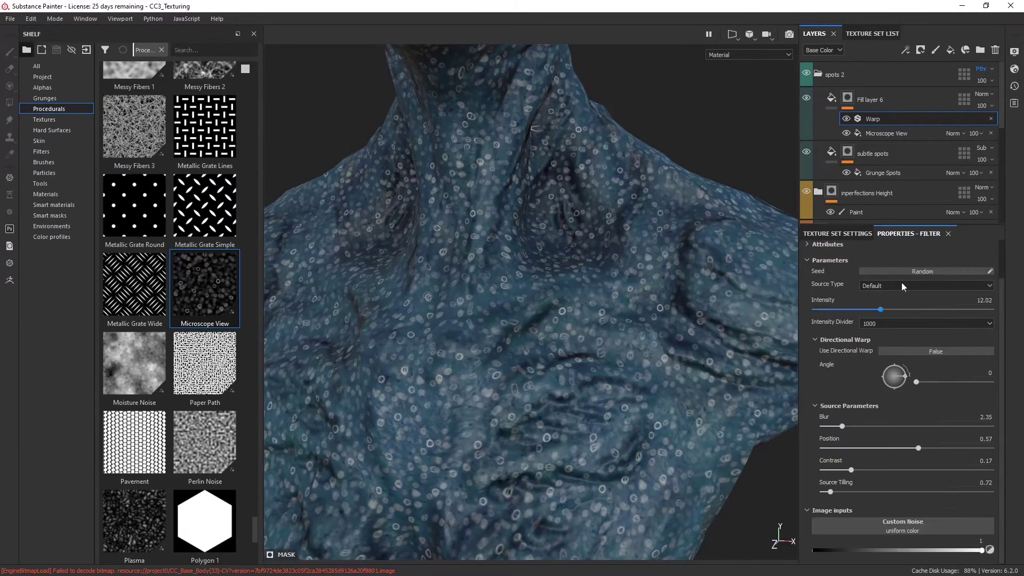
Step: Try Clamp and Highpass filters on the mask, undoing both
click(905, 54)
click(952, 321)
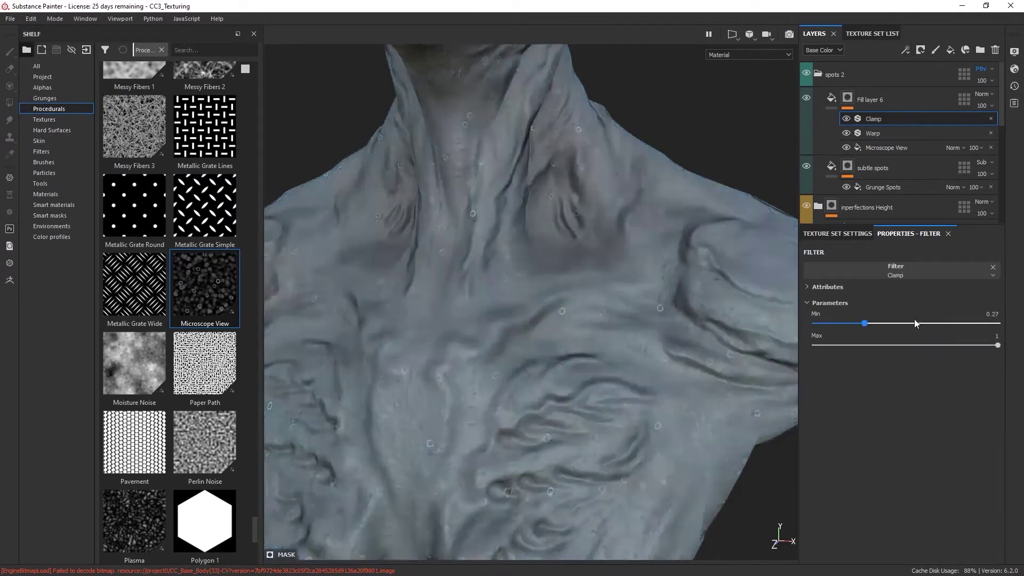
drag(914, 345, 887, 350)
key(ctrl+z)
click(901, 266)
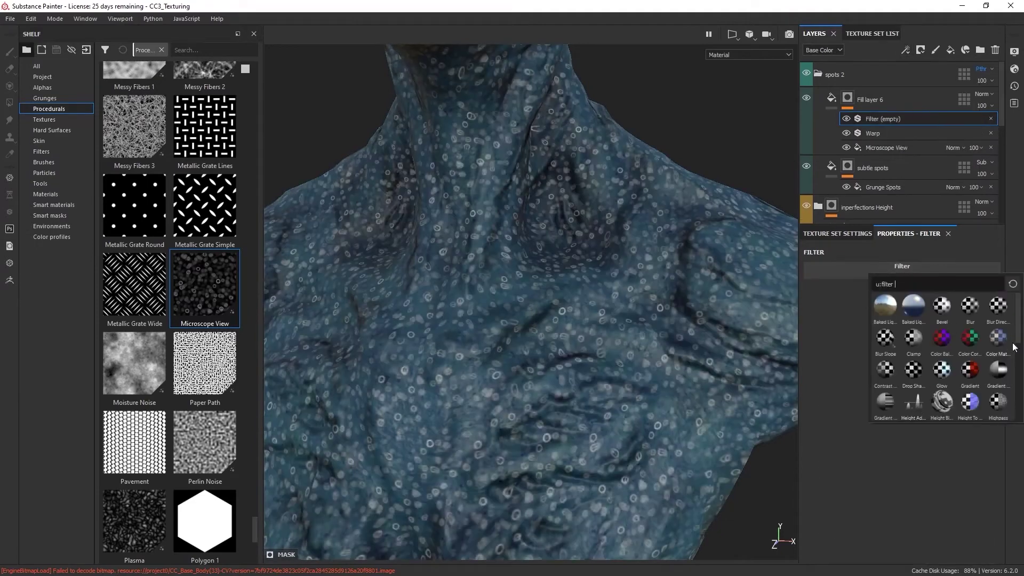
click(998, 402)
drag(847, 323, 813, 323)
key(ctrl+z)
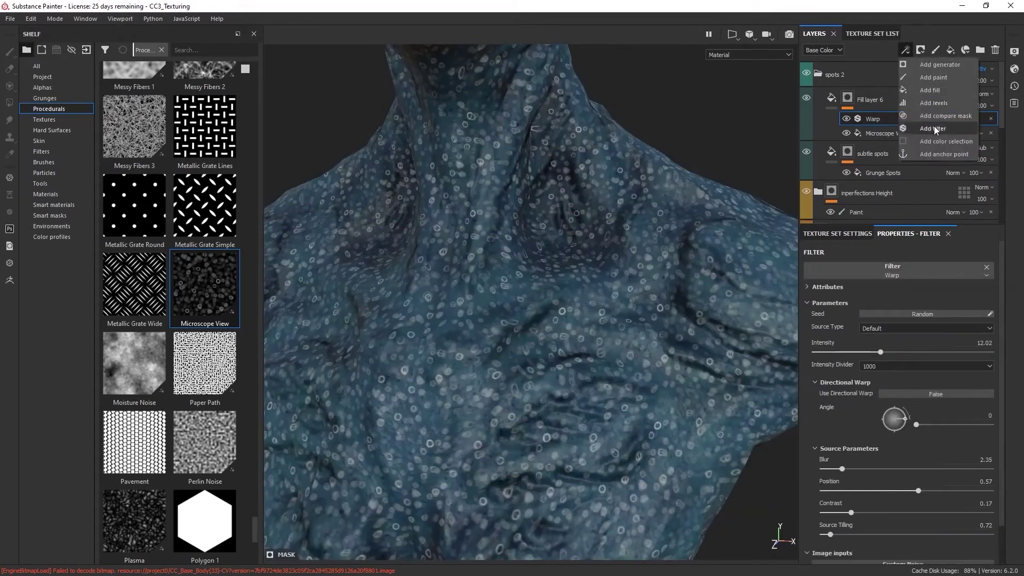
Step: Add a Blur filter and restore the warped, blurred mask effects via undo and redo
click(895, 269)
click(884, 347)
key(ctrl+z)
key(ctrl+z)
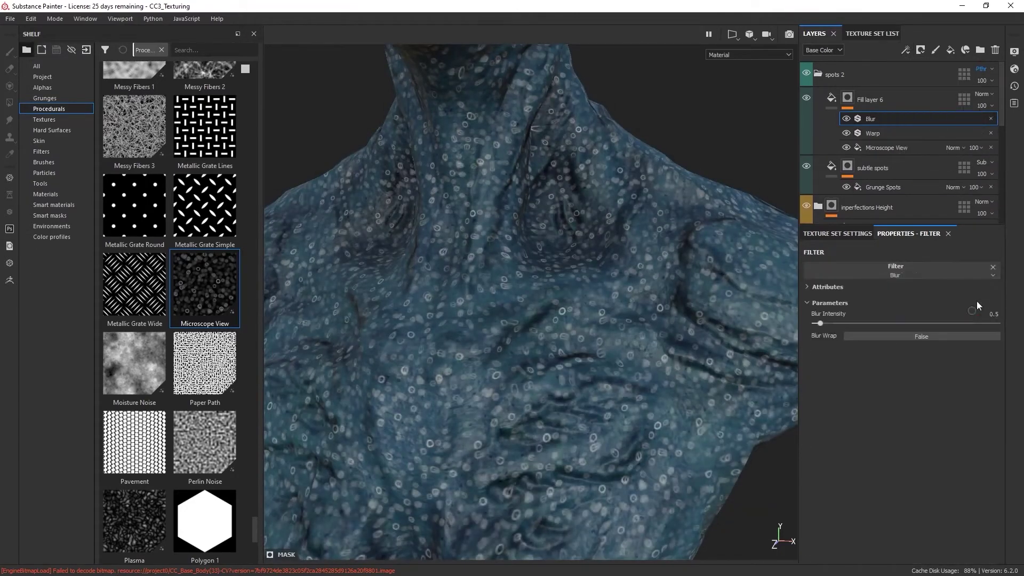
key(ctrl+z)
key(ctrl+z)
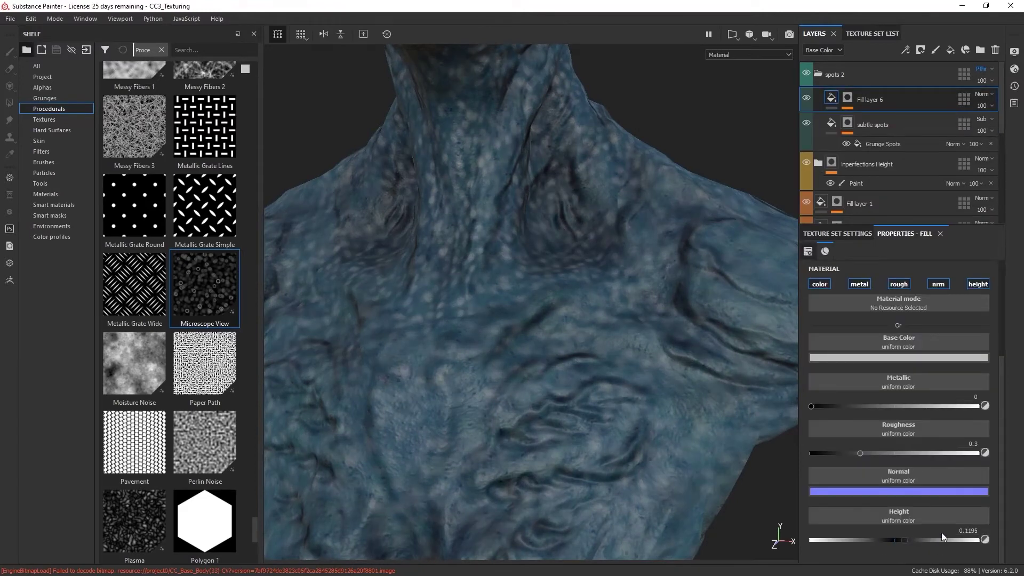
key(ctrl+z)
key(ctrl+z)
key(ctrl+y)
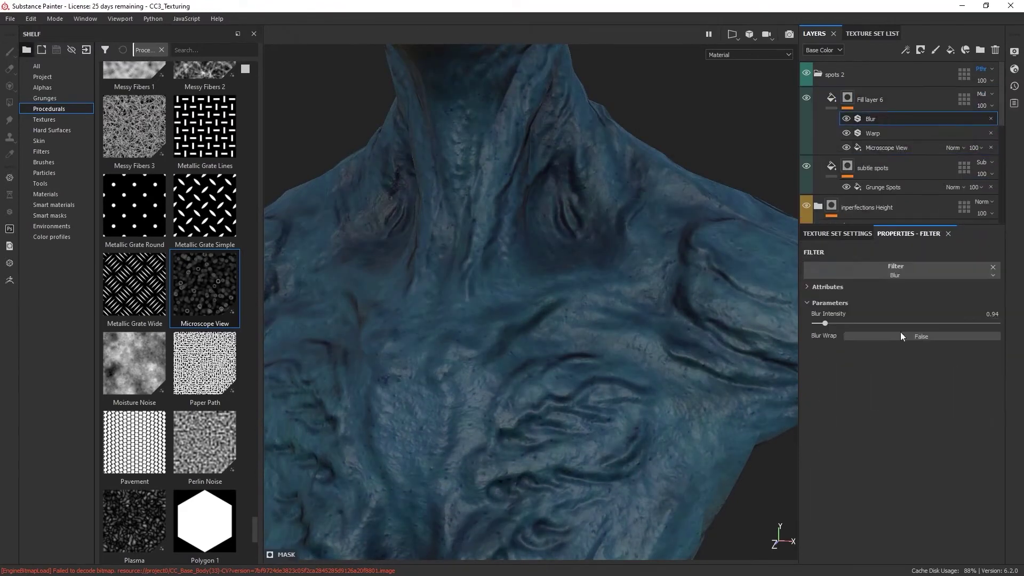
drag(900, 327, 816, 327)
key(ctrl+z)
Step: Set the layer to Overlay blending with a dark blue base colour
click(908, 540)
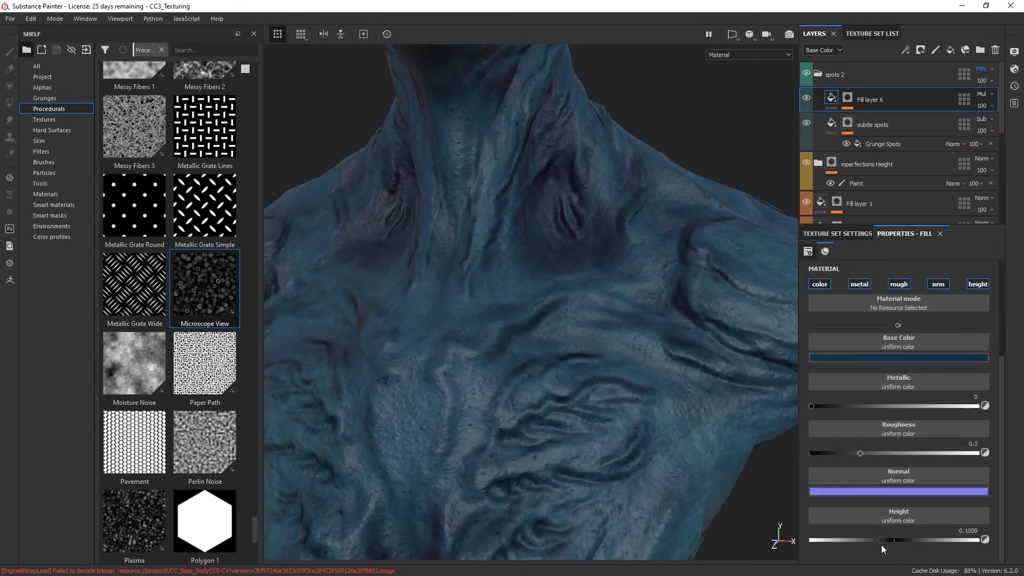
click(984, 94)
click(992, 278)
click(898, 357)
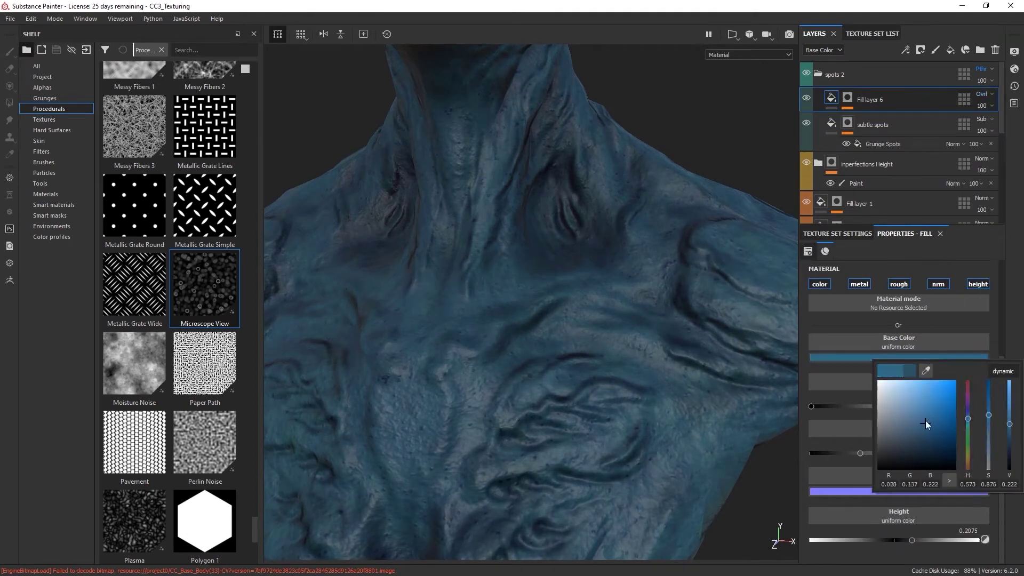
drag(926, 420, 940, 396)
alt+right_drag(741, 182, 601, 304)
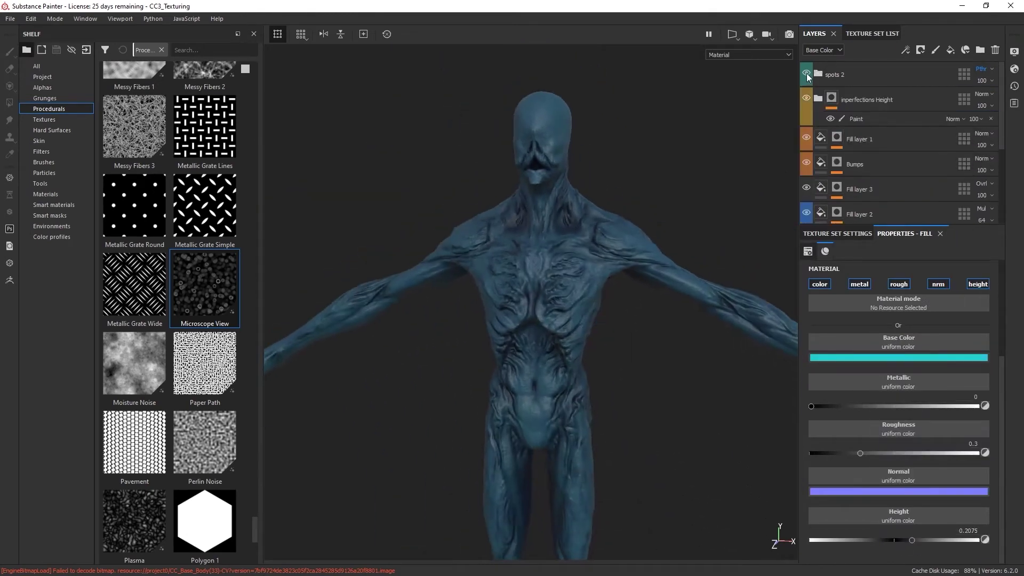
Step: Add a fill layer masked by the Edge Dirty Cracks smart mask
click(49, 215)
drag(254, 117, 243, 295)
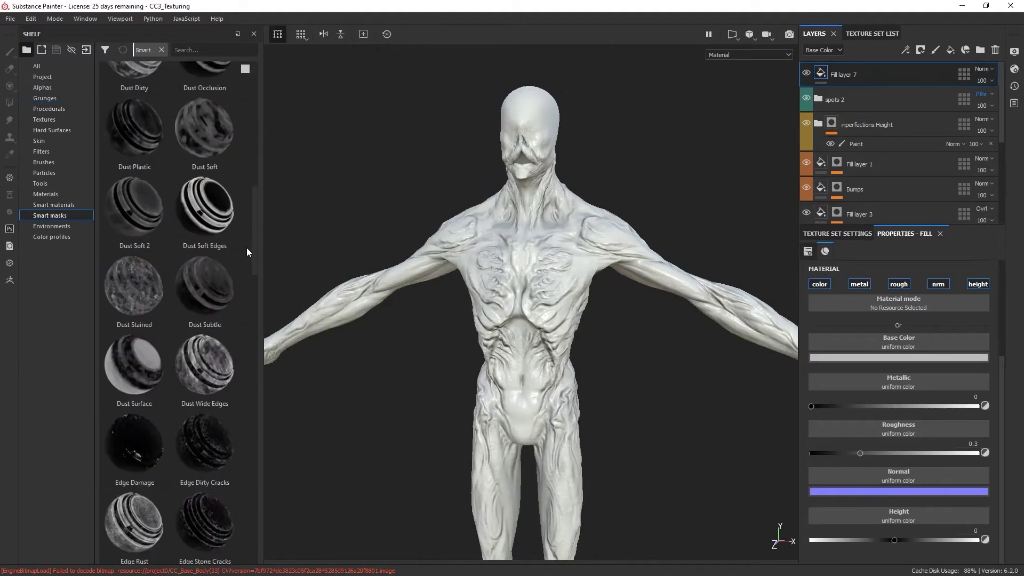
drag(204, 176, 880, 75)
click(869, 94)
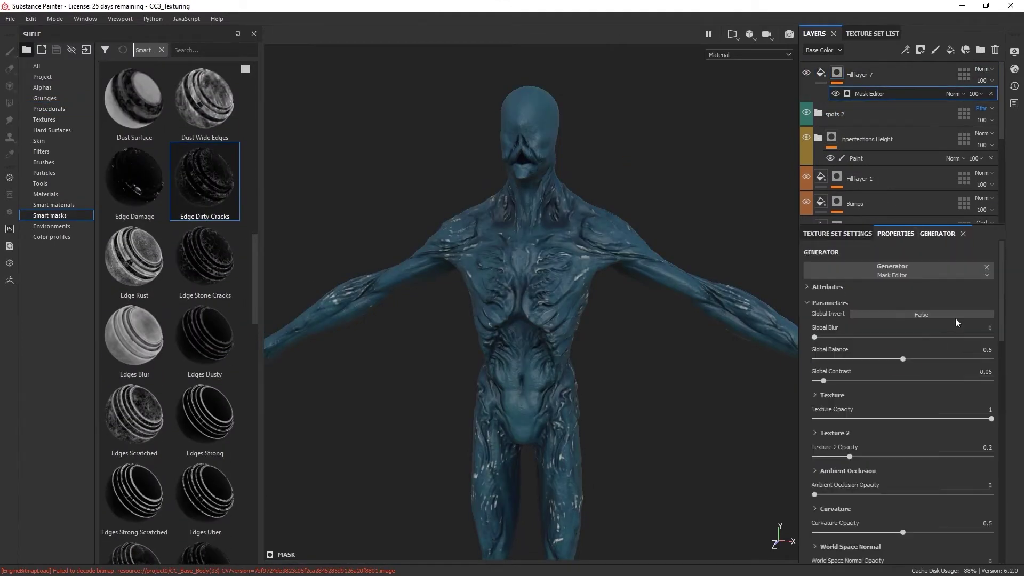
Step: Tweak the mask generator's texture and ambient occlusion sliders
click(901, 395)
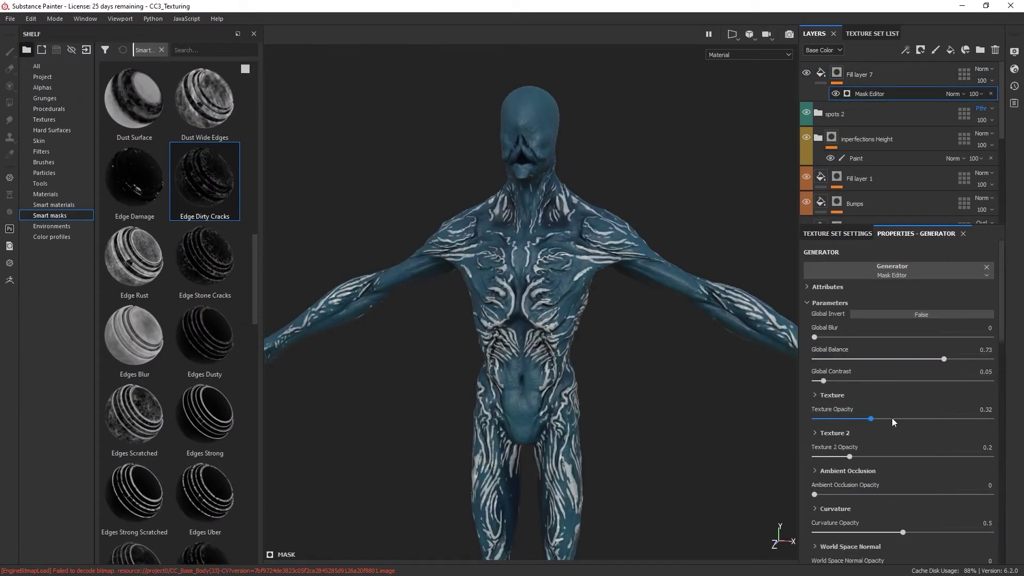
scroll(901, 394, down, 5)
drag(864, 405, 846, 405)
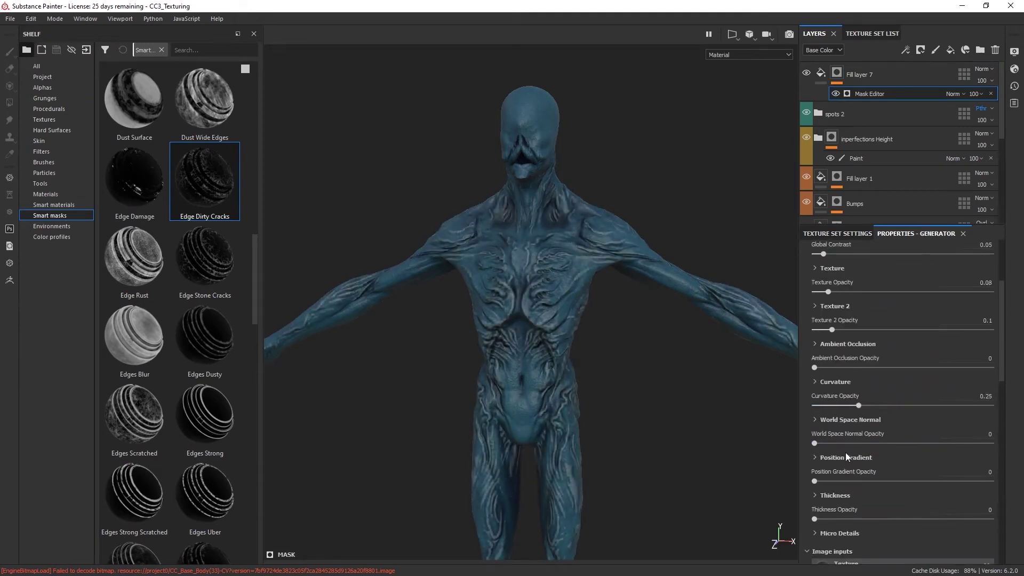
click(884, 348)
drag(878, 461, 892, 462)
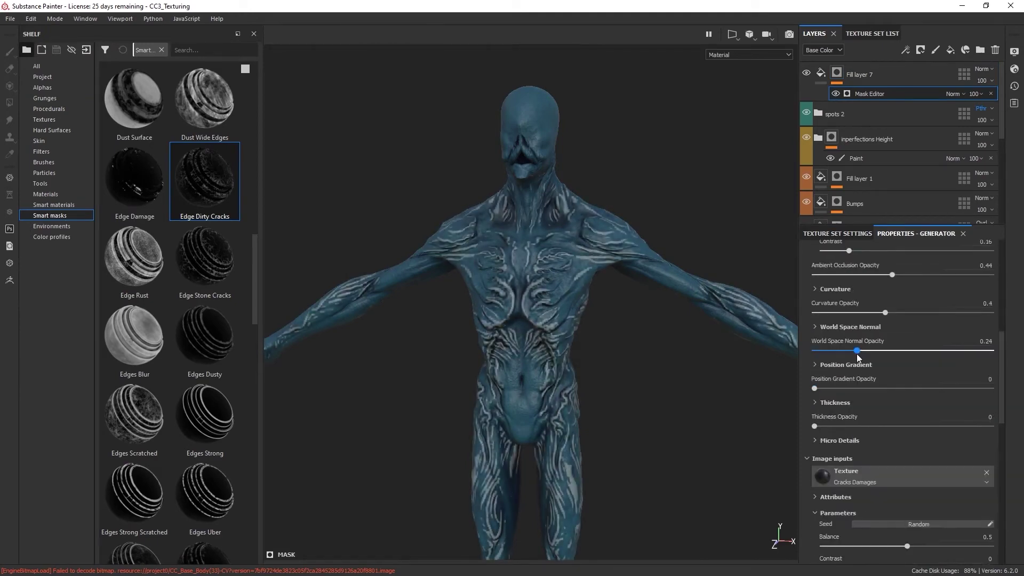
drag(859, 395, 884, 395)
scroll(840, 394, up, 2)
mouse_move(826, 342)
mouse_down()
mouse_move(859, 341)
mouse_move(839, 342)
mouse_up()
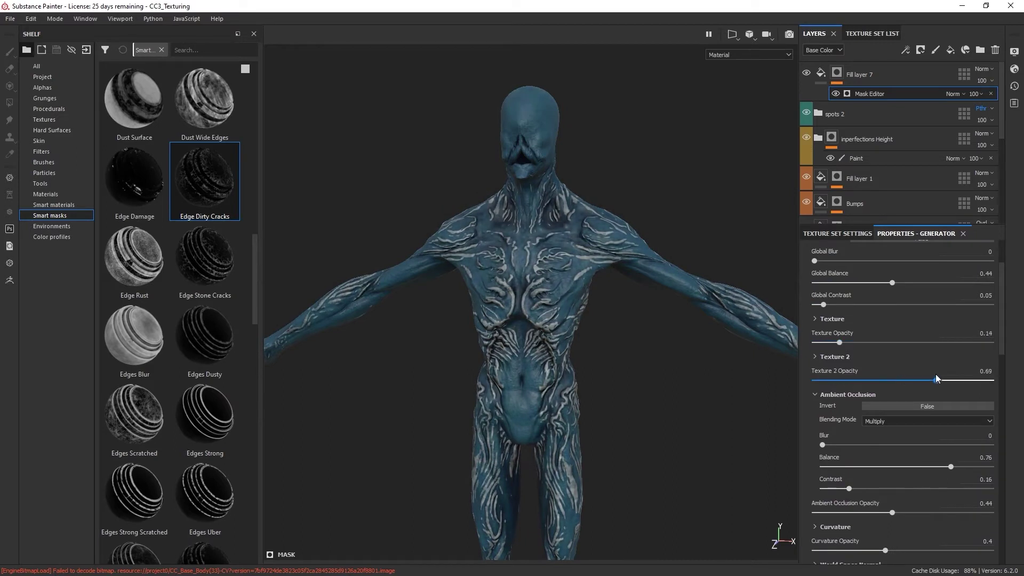
click(832, 318)
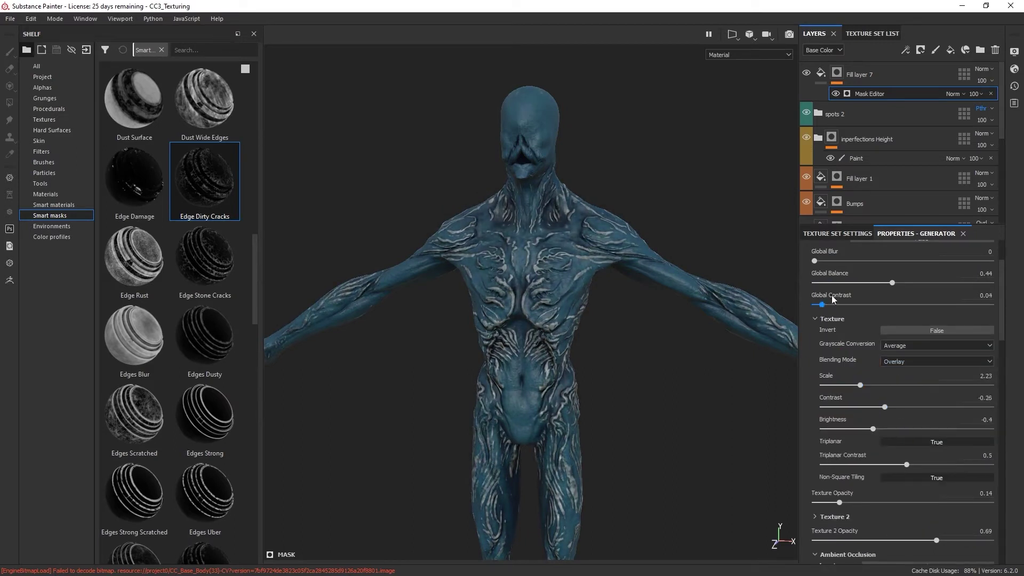
Step: Make Fill layer 7 Linear Dodge with a dark teal colour and group it into a folder
click(858, 75)
click(889, 357)
click(983, 69)
click(979, 197)
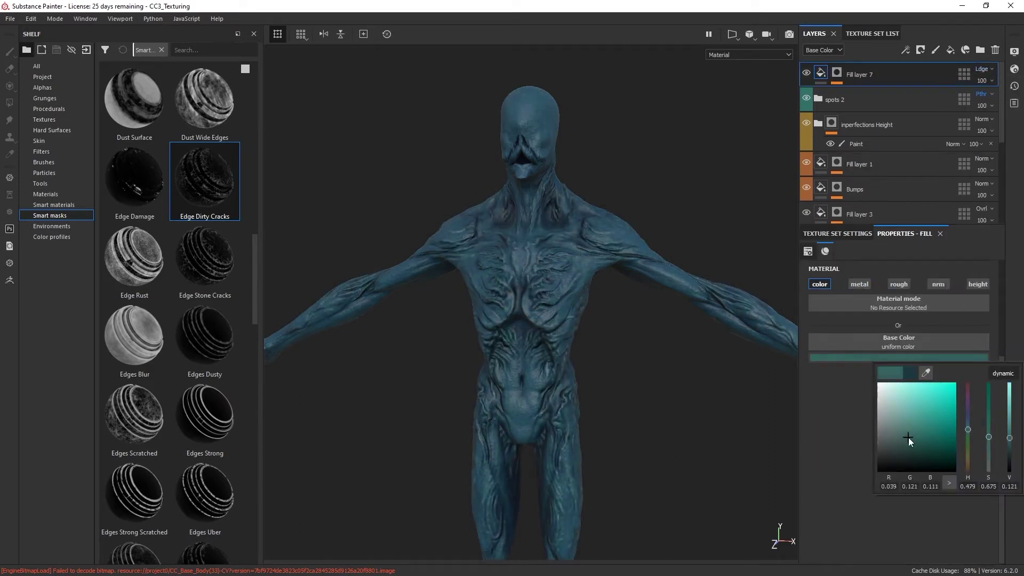
drag(907, 437, 898, 430)
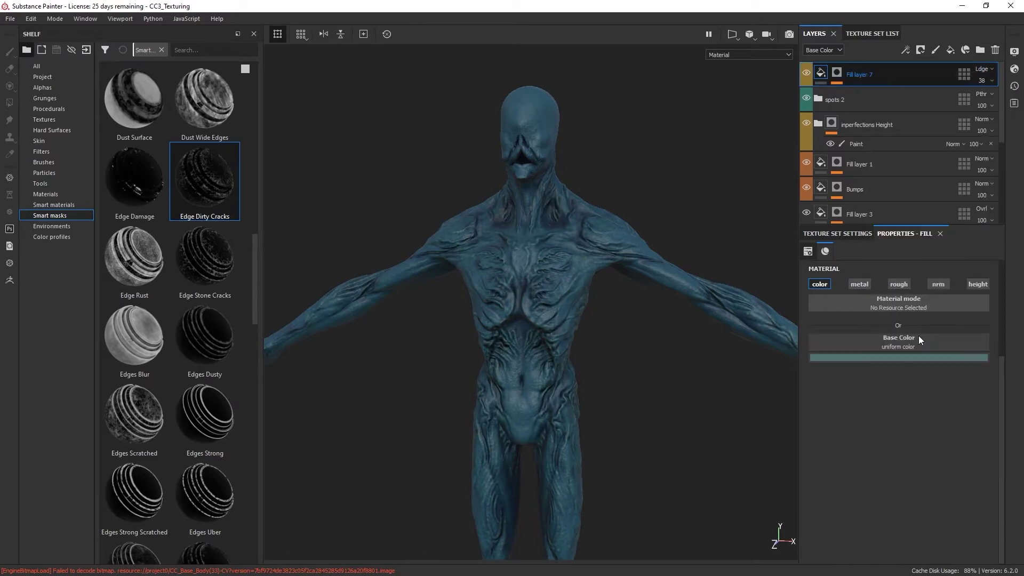
key(ctrl+g)
Step: Add Fill layer 8 in the highlight folder and apply the Concrete Edges smart mask
click(951, 50)
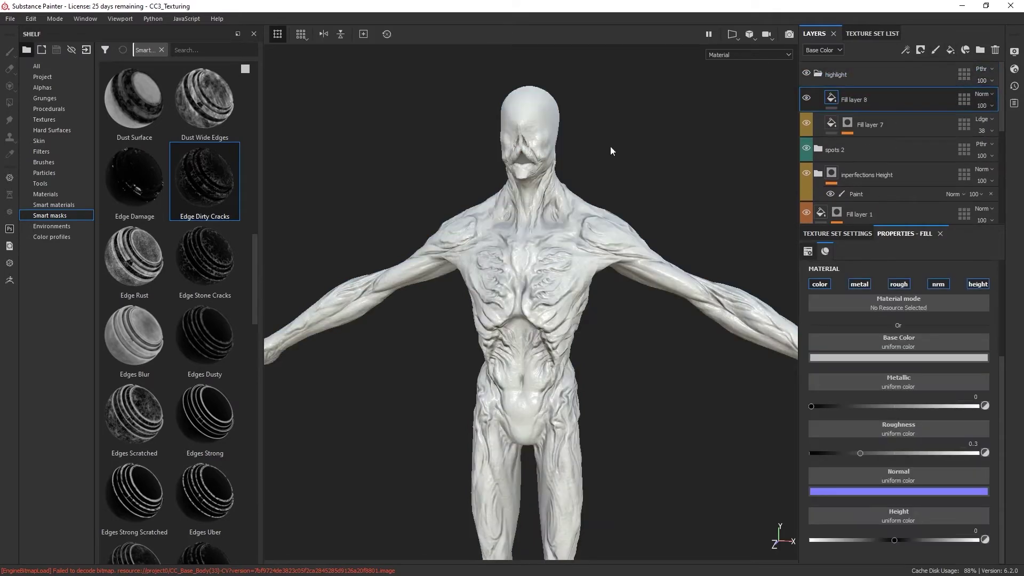
scroll(175, 266, down, 2)
scroll(160, 266, down, 4)
mouse_move(134, 267)
mouse_down()
mouse_move(851, 151)
mouse_move(848, 99)
mouse_up()
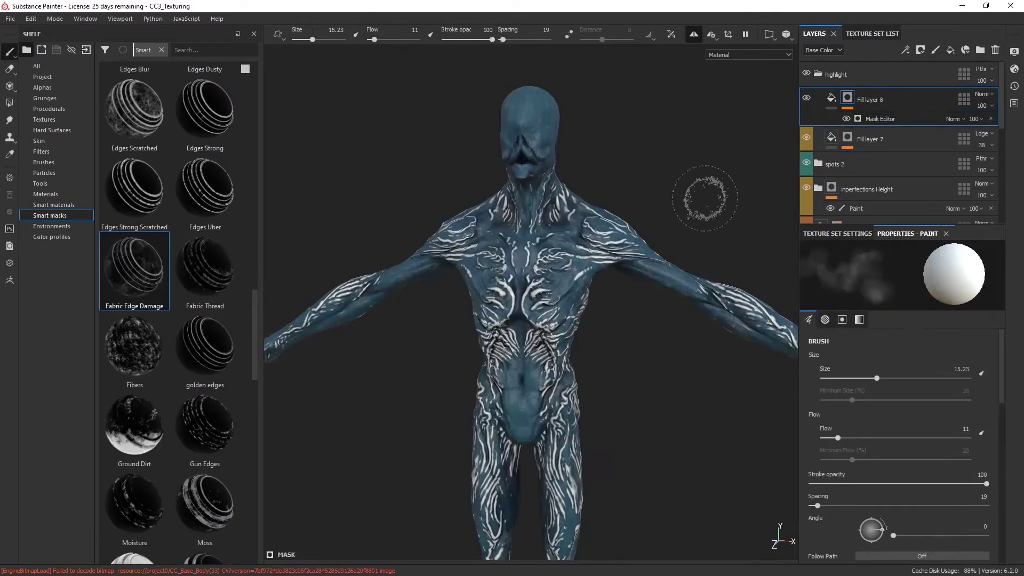
scroll(170, 266, up, 5)
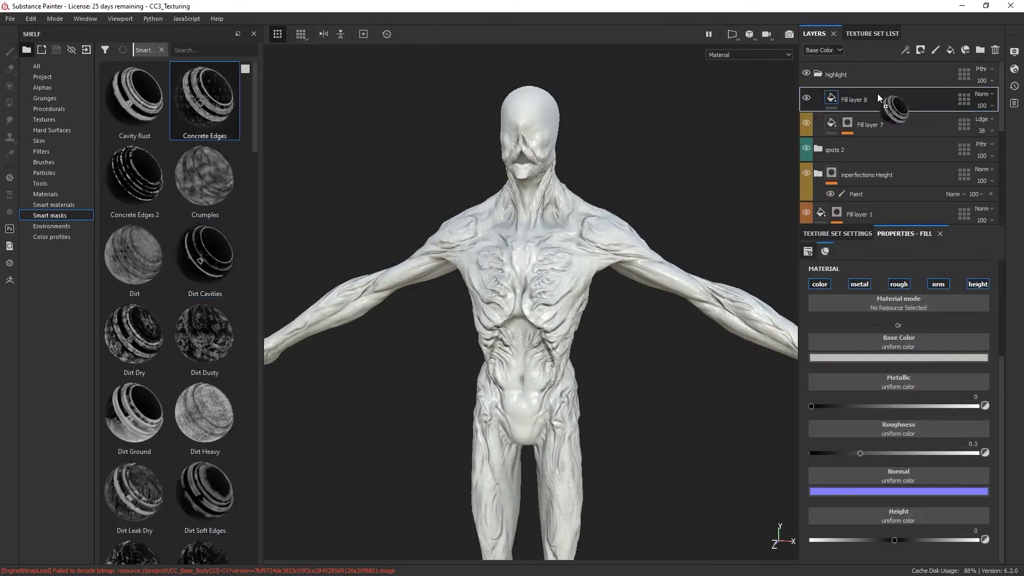
drag(204, 98, 885, 101)
Step: Set Mask Builder curvature 0.62, top/down gradient ~0.32, grunge 0.17, and lower Grunge Concrete balance
click(846, 118)
click(887, 134)
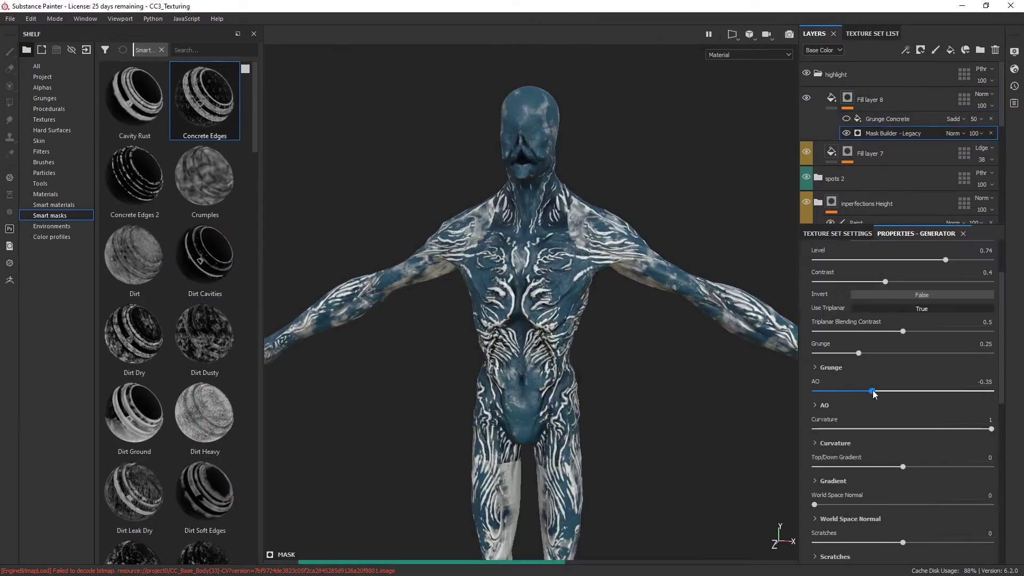
click(924, 429)
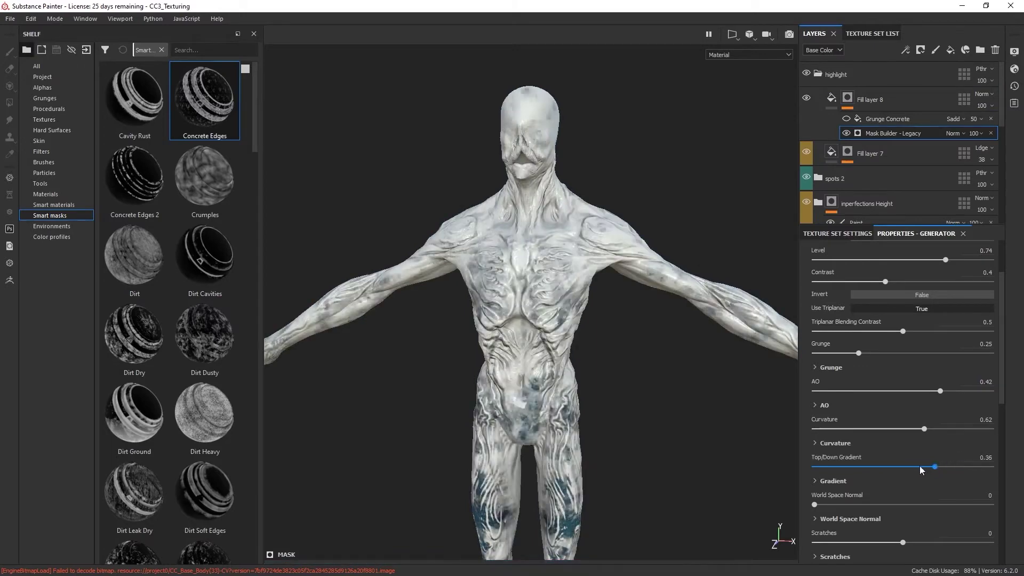
drag(902, 467, 931, 467)
alt+right_drag(594, 277, 594, 291)
drag(858, 353, 844, 353)
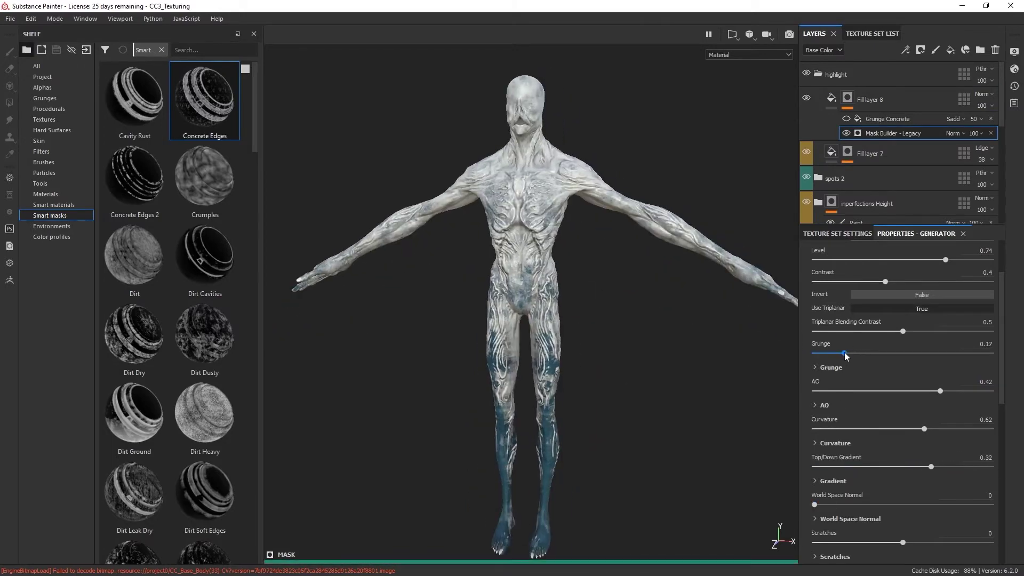
drag(902, 331, 880, 331)
scroll(901, 341, up, 3)
drag(945, 336, 933, 336)
scroll(906, 339, down, 5)
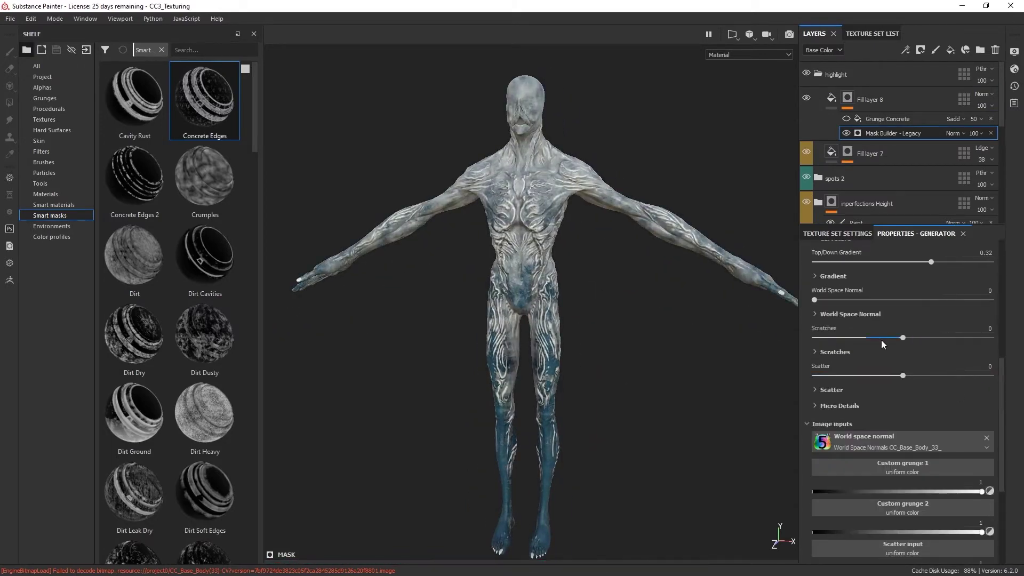
click(887, 118)
drag(902, 384, 870, 383)
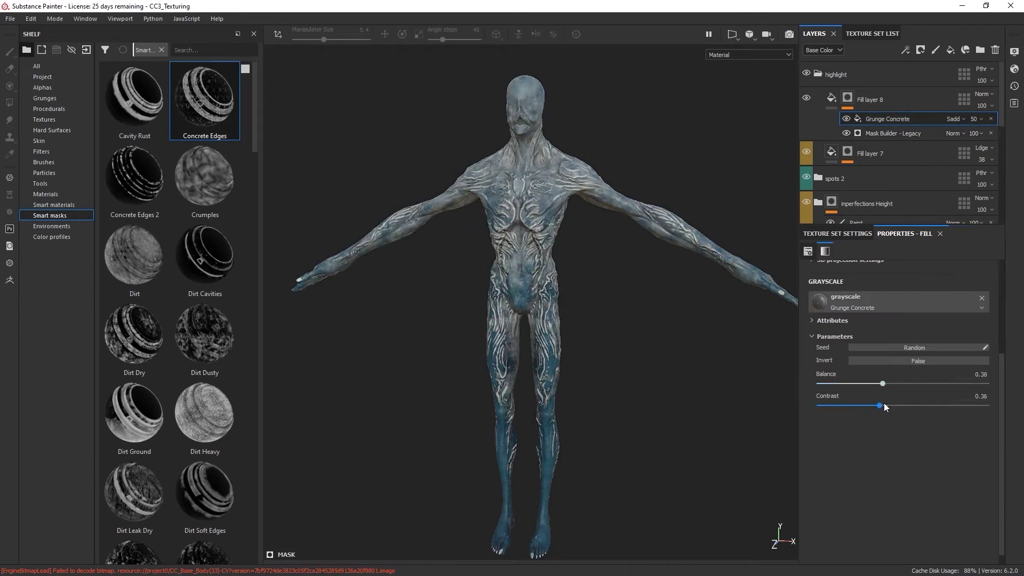
Step: Make Fill layer 8 dark blue with Soft light blending and roughness about 0.7
click(831, 98)
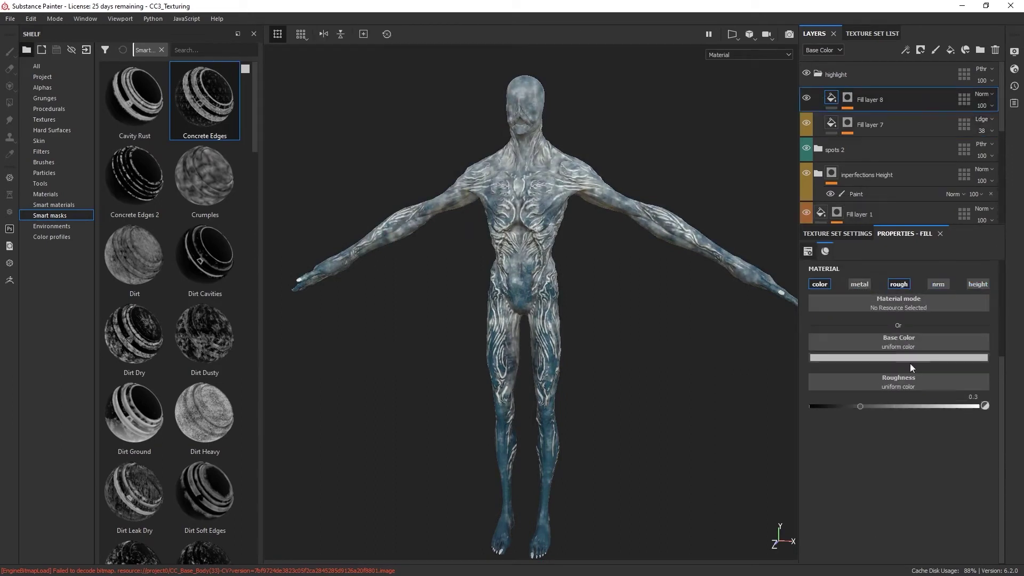
click(984, 94)
click(961, 231)
click(876, 358)
click(969, 429)
click(984, 94)
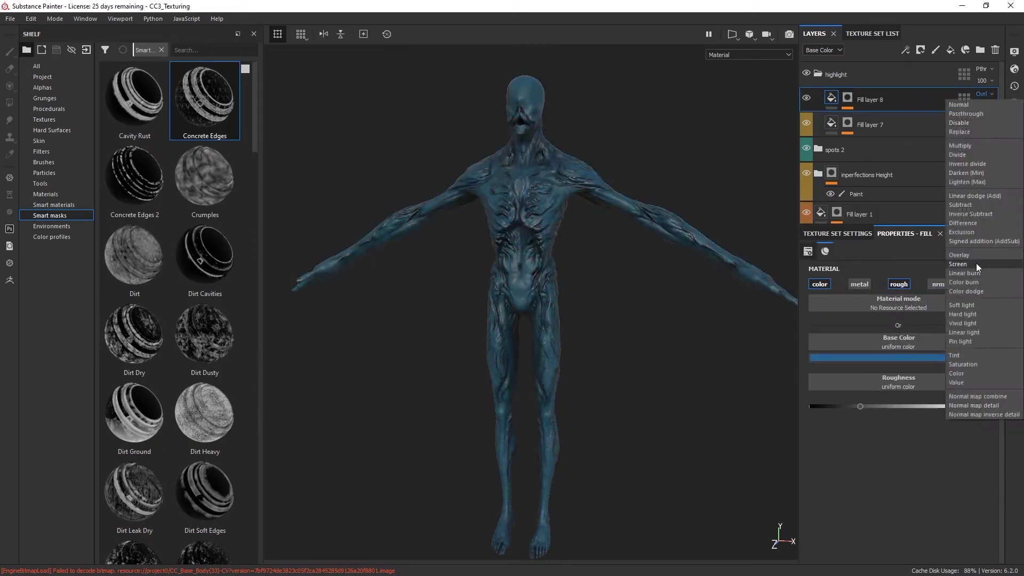
click(961, 305)
click(939, 357)
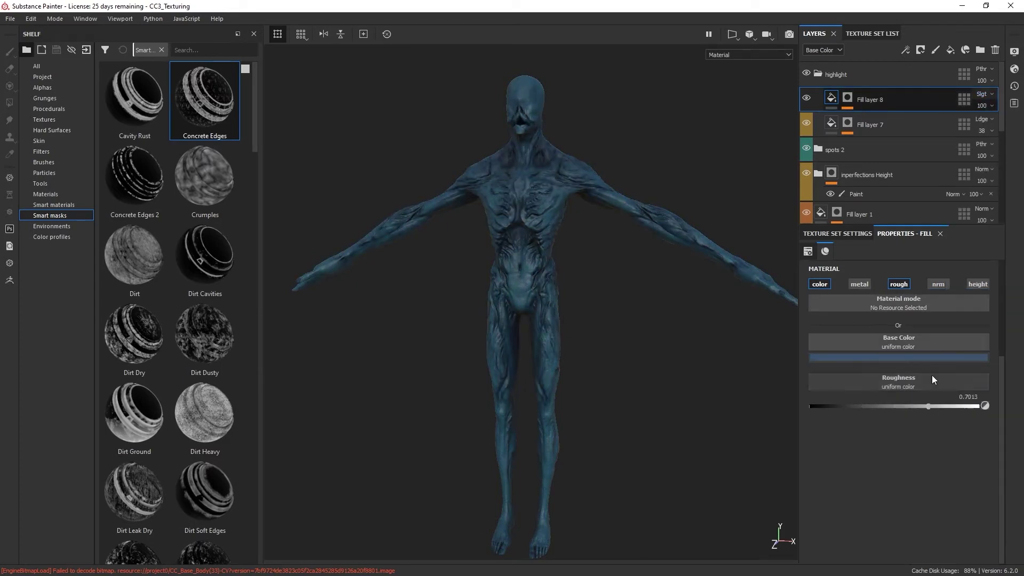
Step: Select all the skin layers and group them into one folder with Ctrl+G
alt+right_drag(585, 201, 640, 338)
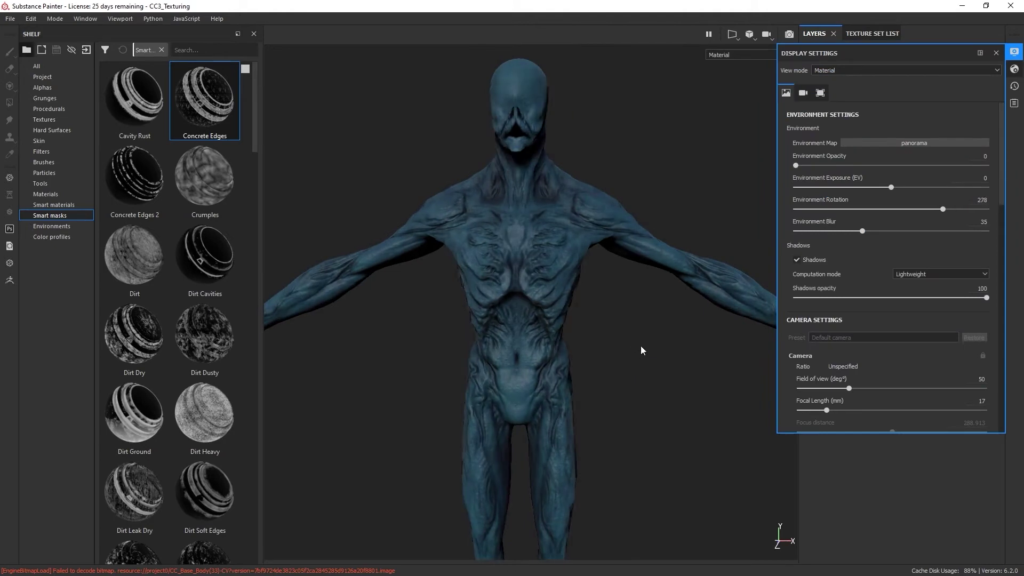
click(1014, 52)
shift+click(895, 178)
key(ctrl+g)
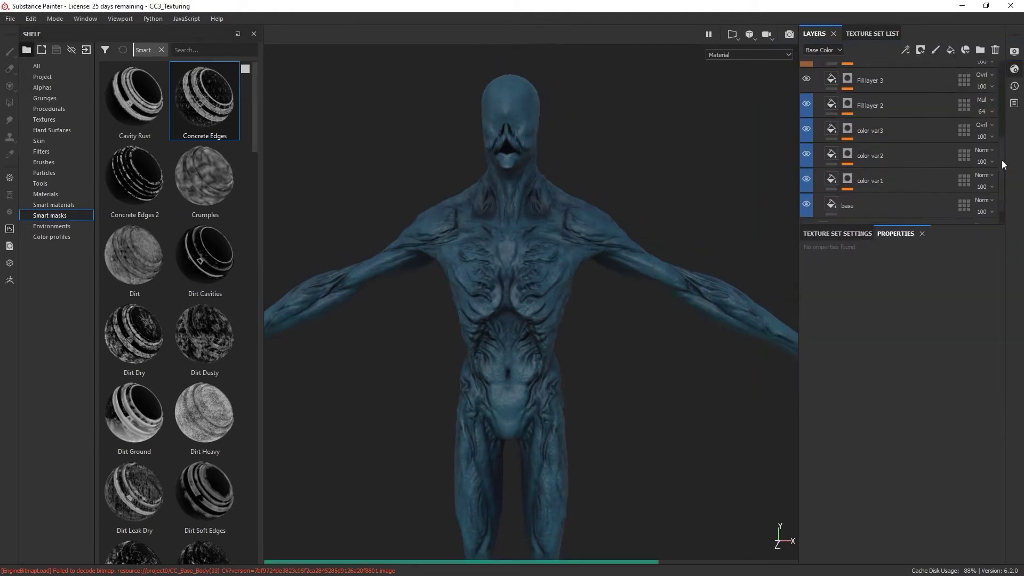
Step: Save the Creature Blue skin base folder as a smart material and drop it onto the model
right_click(889, 79)
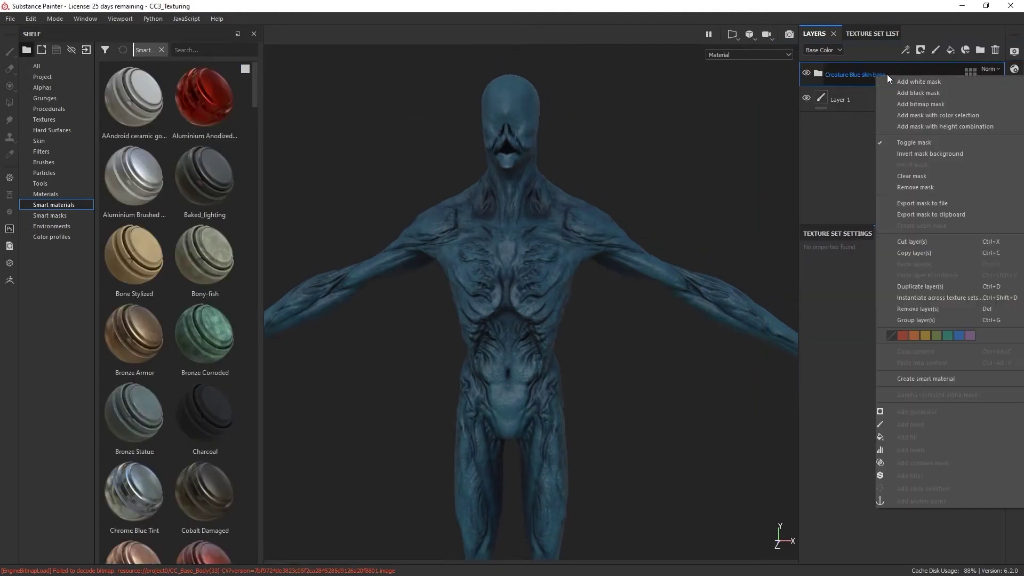
click(933, 379)
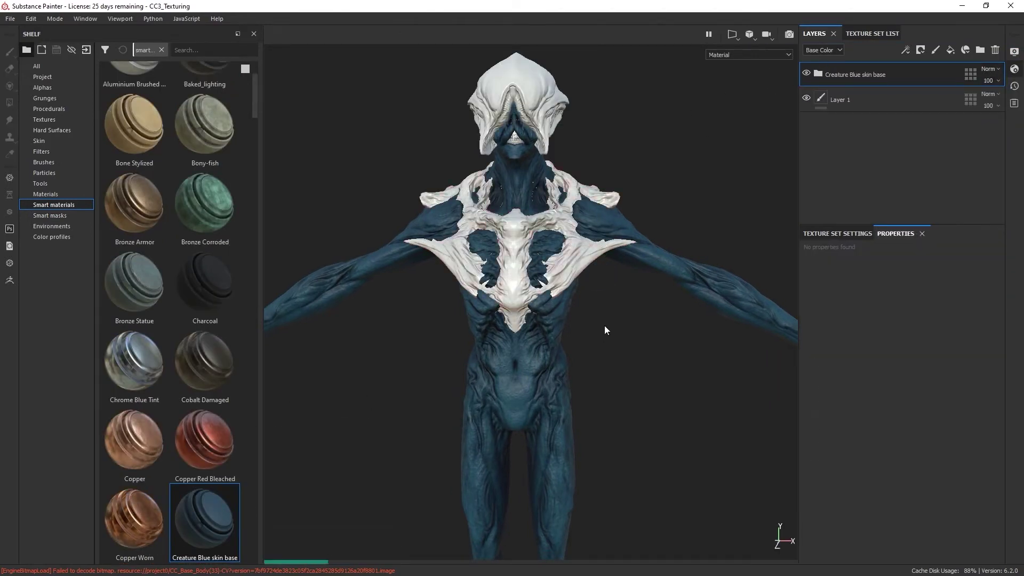
alt+drag(615, 263, 587, 277)
drag(204, 520, 407, 336)
mouse_move(619, 236)
alt+mouse_down()
mouse_move(571, 222)
mouse_move(585, 194)
mouse_move(691, 192)
mouse_move(640, 206)
mouse_move(639, 184)
mouse_move(608, 199)
alt+mouse_up()
mouse_move(547, 164)
alt+right_down()
mouse_move(570, 508)
mouse_move(661, 176)
alt+right_up()
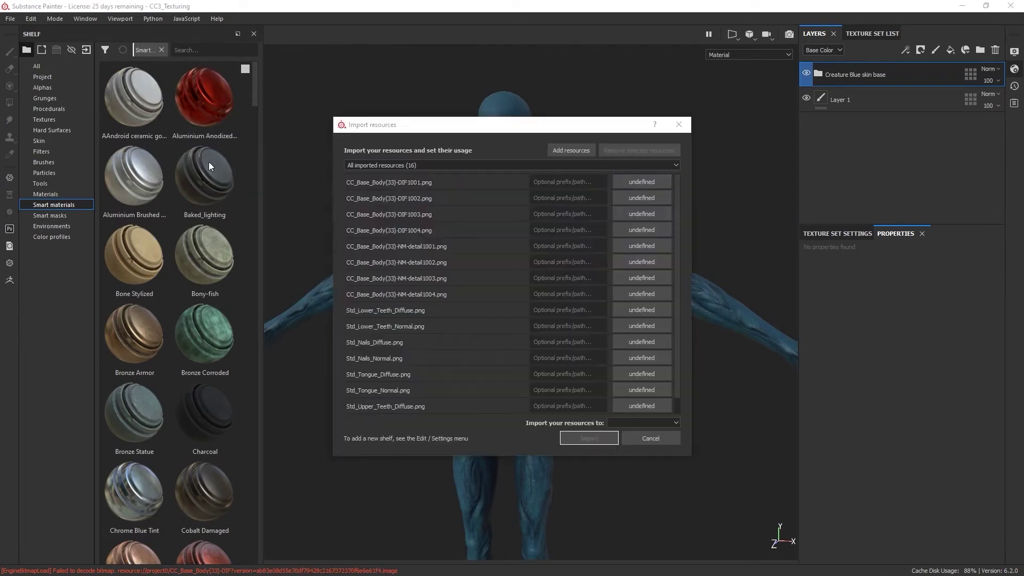
Step: Import the body textures and add a fill layer using the body diffuse map as base colour
click(607, 438)
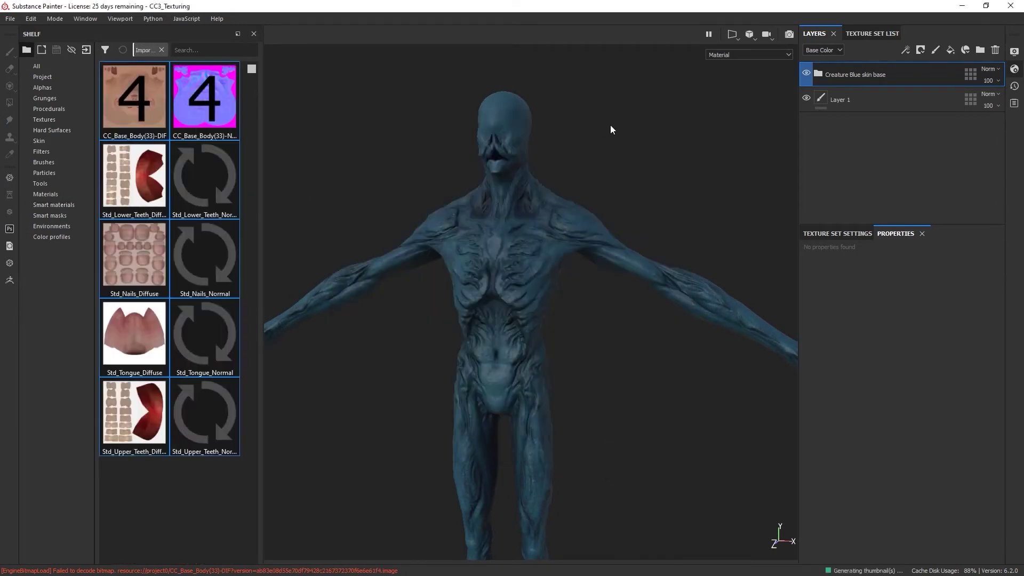
click(819, 75)
click(950, 50)
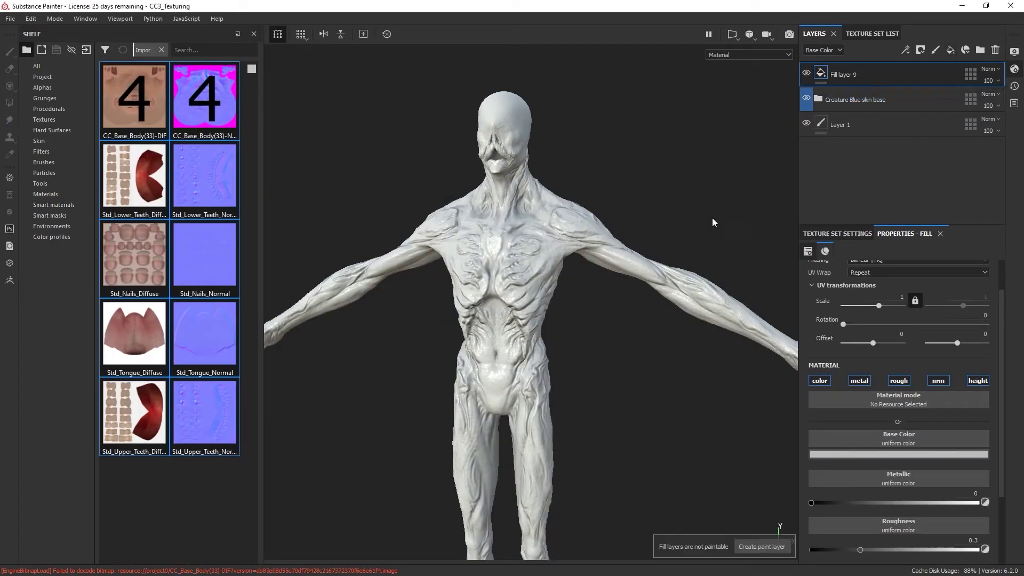
click(179, 504)
drag(905, 448, 905, 452)
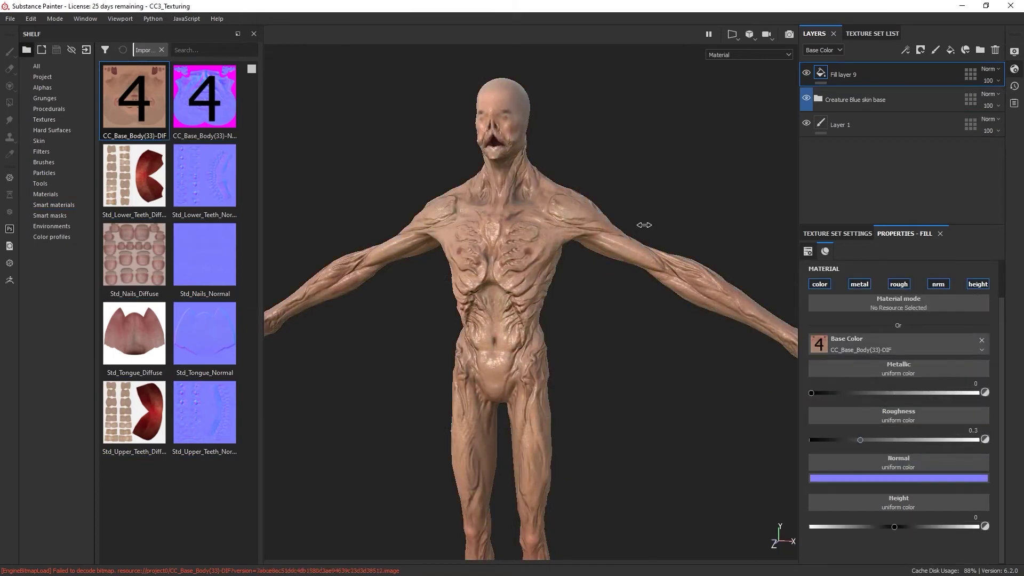
Step: Disable metallic, roughness and height on the fill and add the body detail normal map
click(859, 284)
click(898, 284)
click(977, 284)
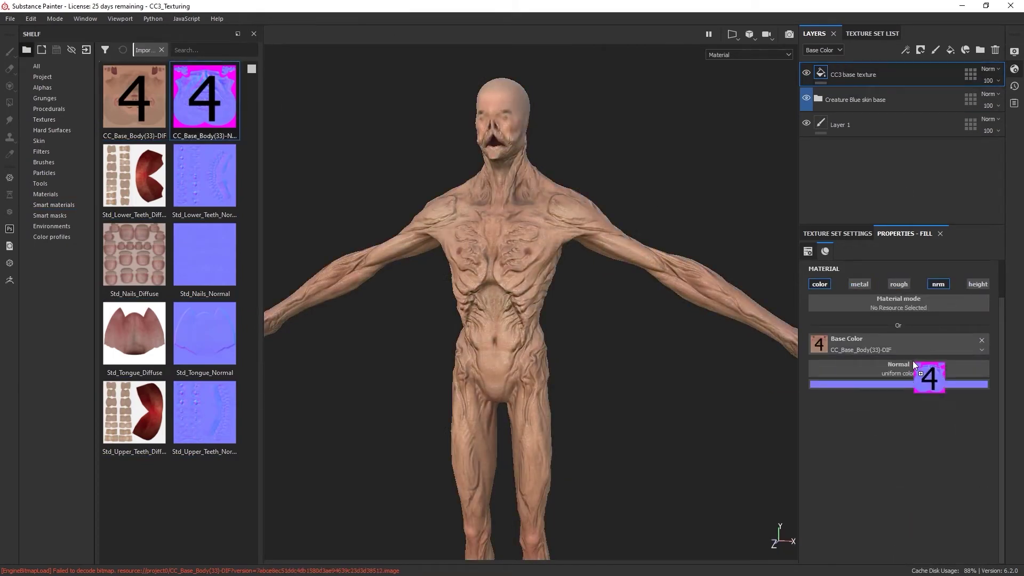
drag(913, 361, 913, 367)
alt+right_drag(628, 285, 589, 265)
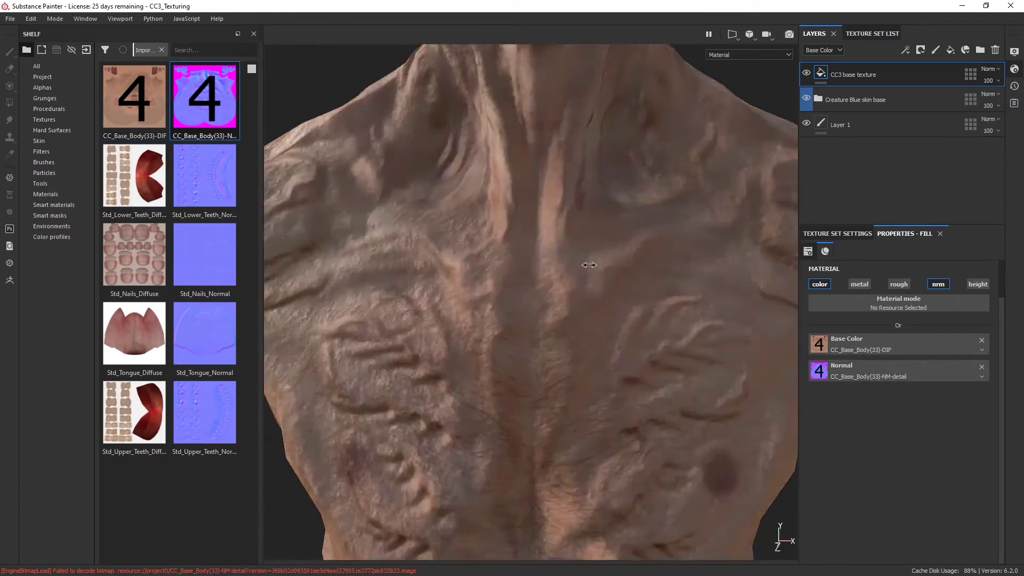
scroll(640, 240, down, 3)
scroll(560, 160, down, 3)
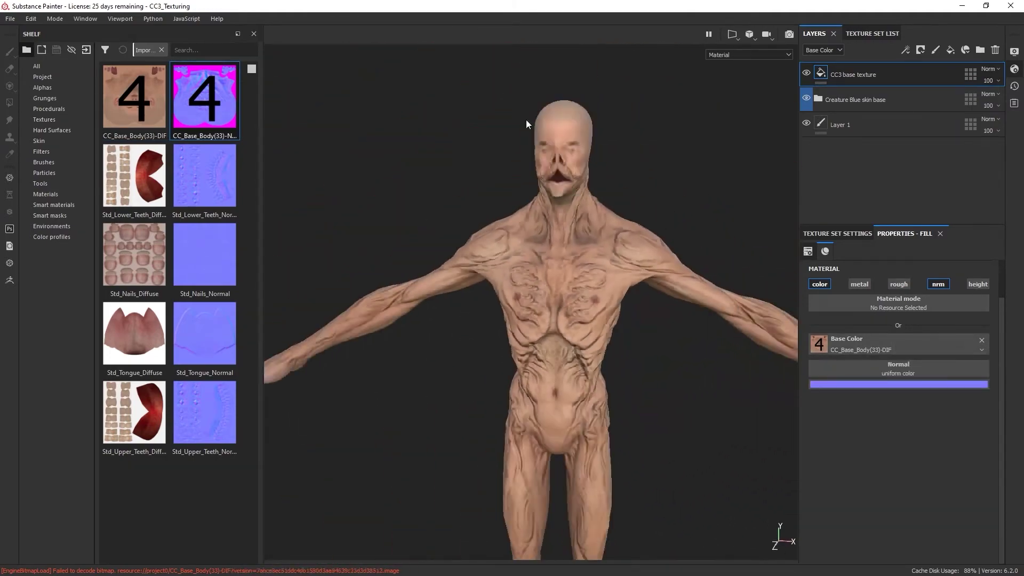
alt+drag(526, 124, 556, 175)
Step: Set the CC3 base texture layer's blend mode to Overlay
click(807, 75)
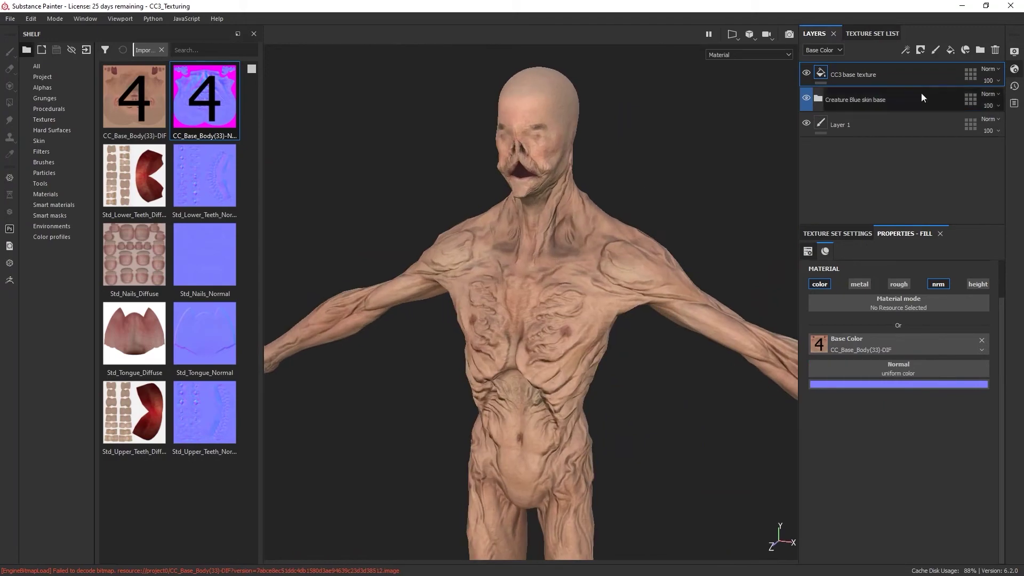
click(989, 69)
click(969, 223)
scroll(612, 292, up, 3)
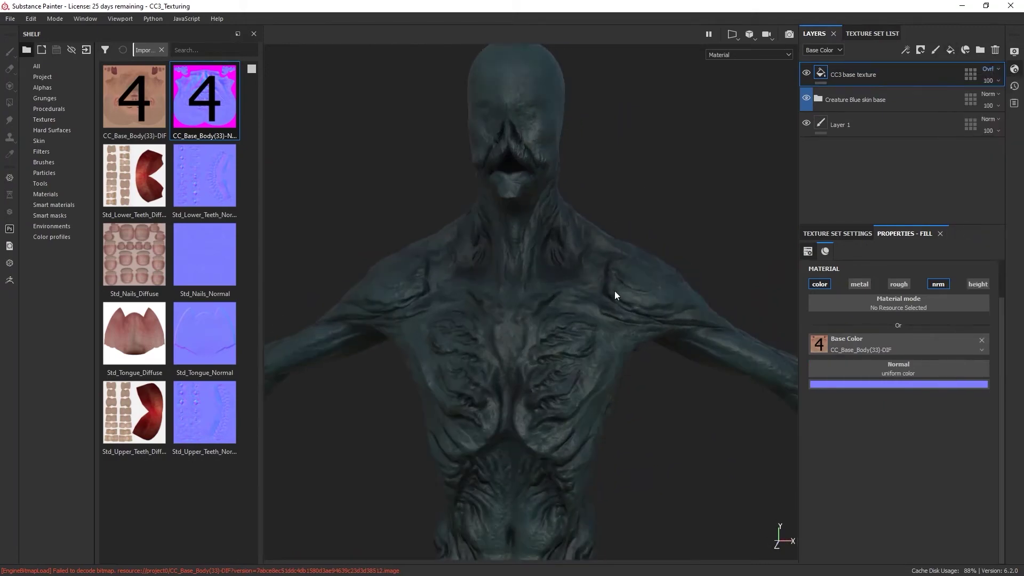
Step: Add a Levels effect on base colour, dragging the white handle to brighten it
click(906, 51)
click(933, 103)
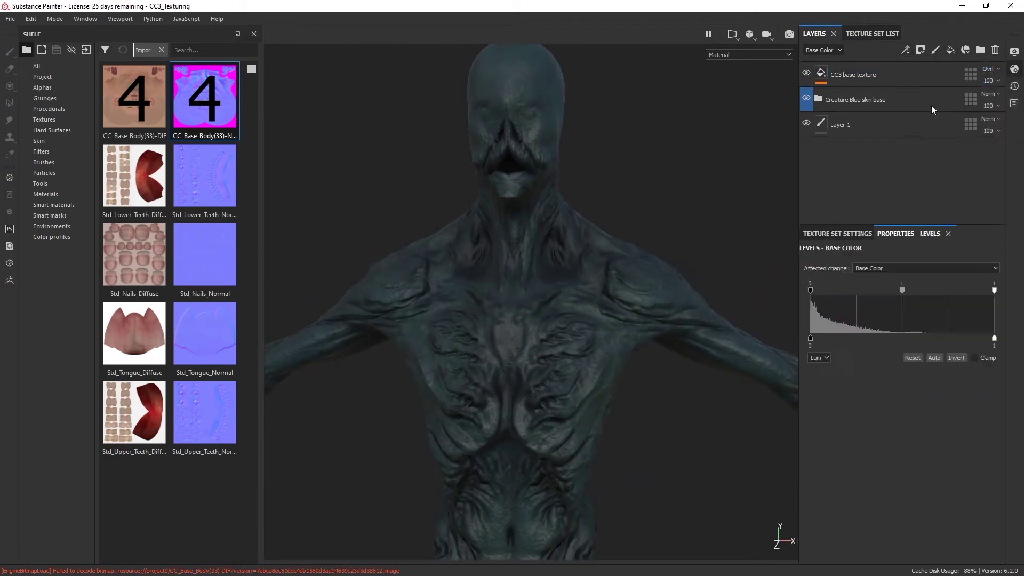
drag(994, 291, 908, 290)
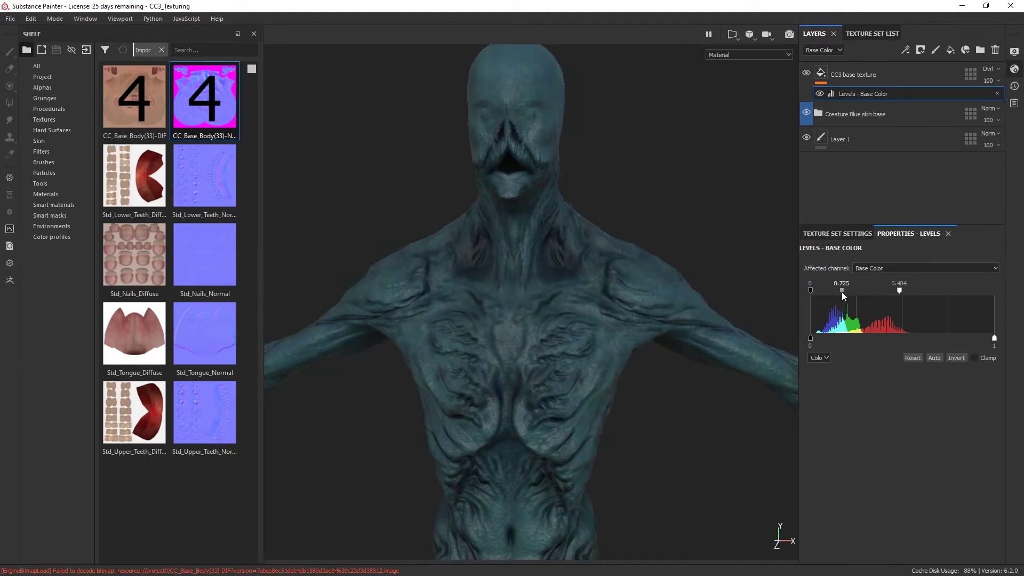
scroll(634, 381, down, 3)
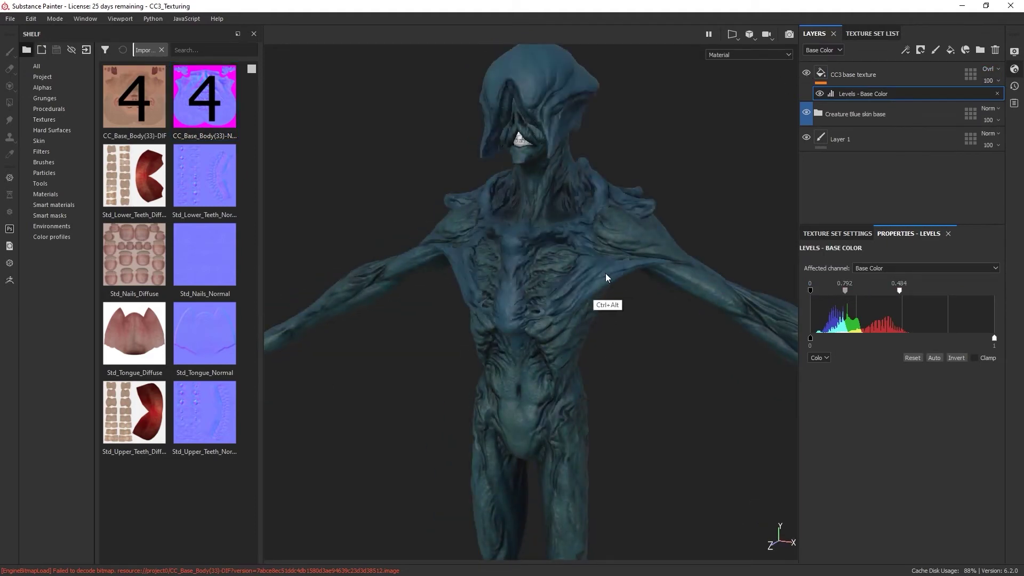
Step: Set Fill layer 9 to Overlay, adjust its skin colour, and remove its Levels effect
click(993, 69)
click(978, 227)
click(911, 366)
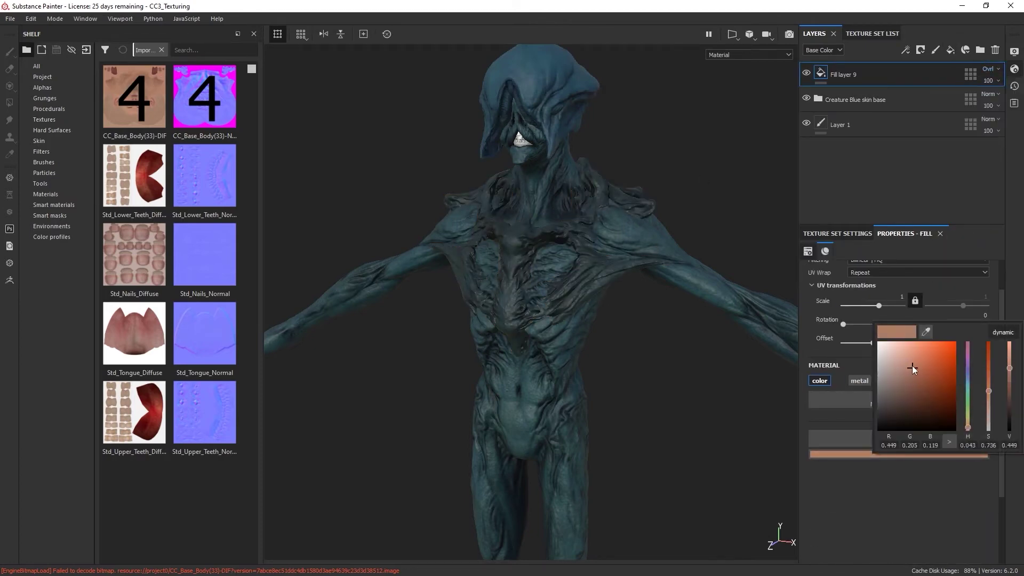
click(940, 123)
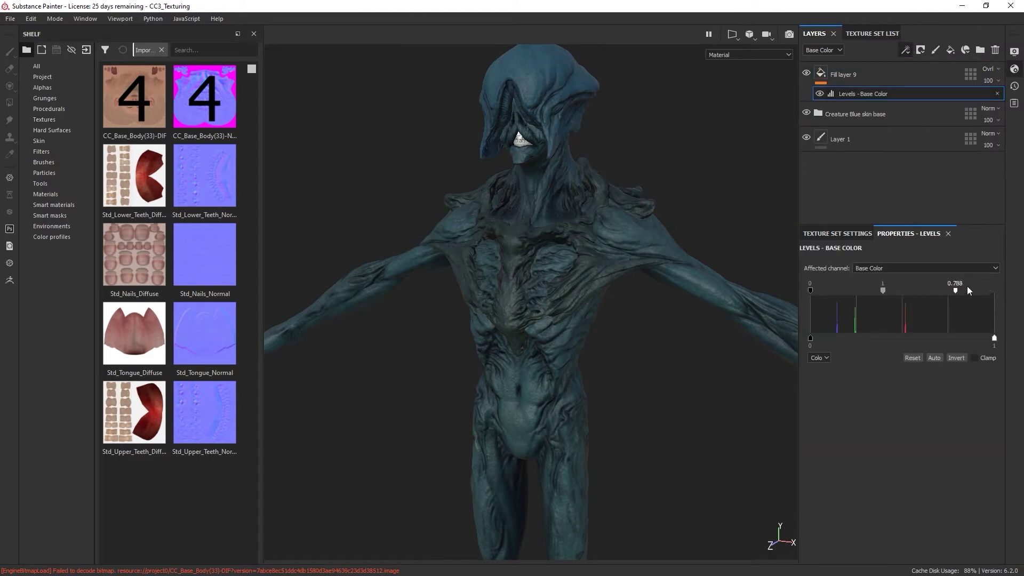
click(998, 94)
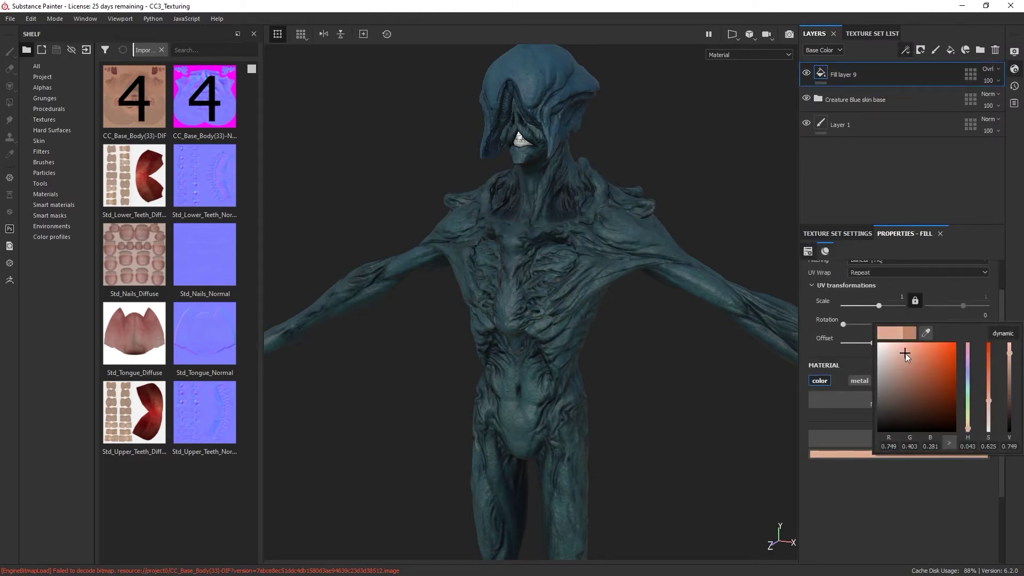
Step: Instantiate Fill layer 9 across the other texture sets
right_click(906, 75)
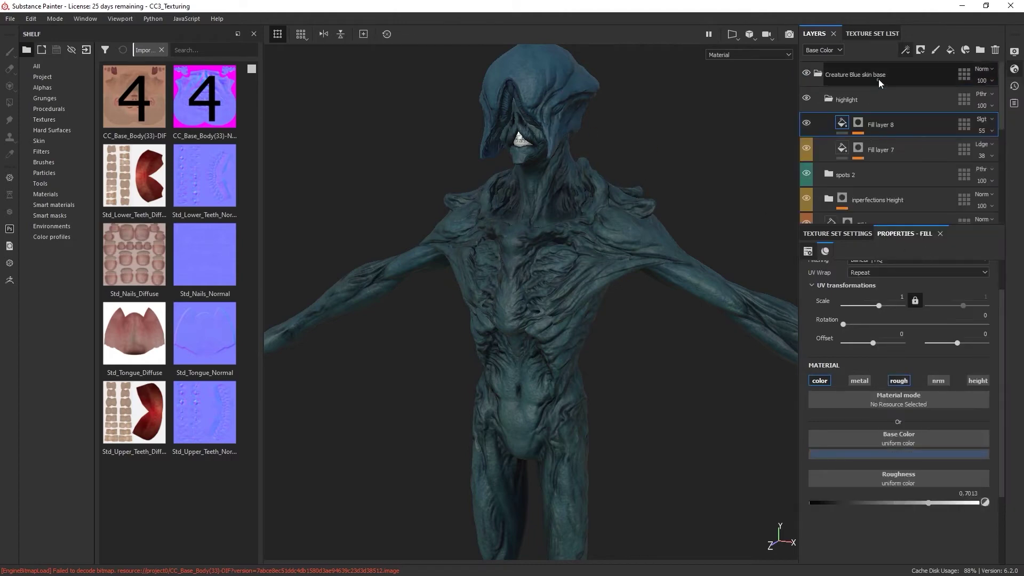
right_click(880, 83)
click(949, 247)
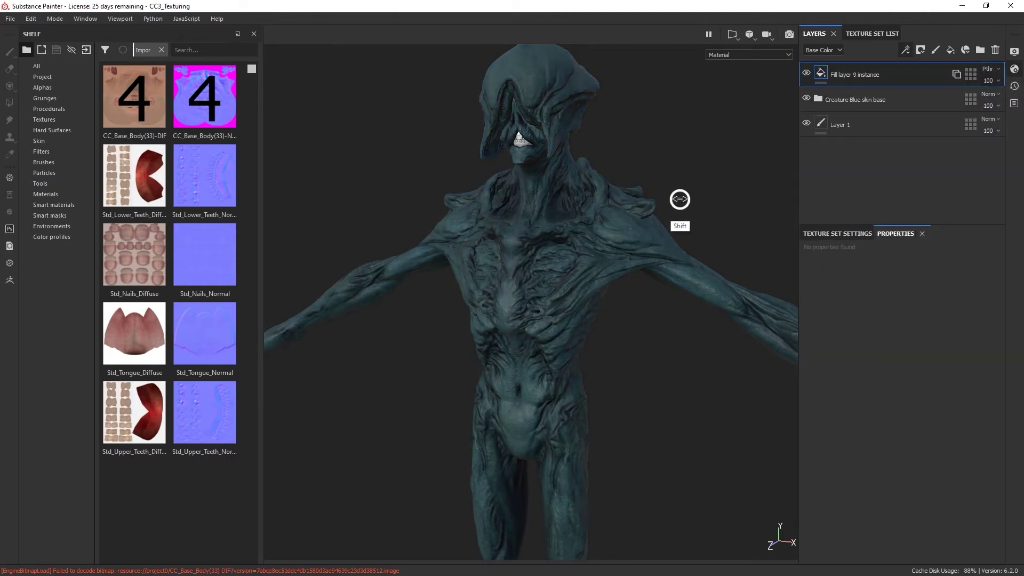
alt+shift+drag(680, 199, 649, 247)
Step: Give the teeth a fill layer with their diffuse map as base colour and normal map as normal
ctrl+alt+right_click(516, 167)
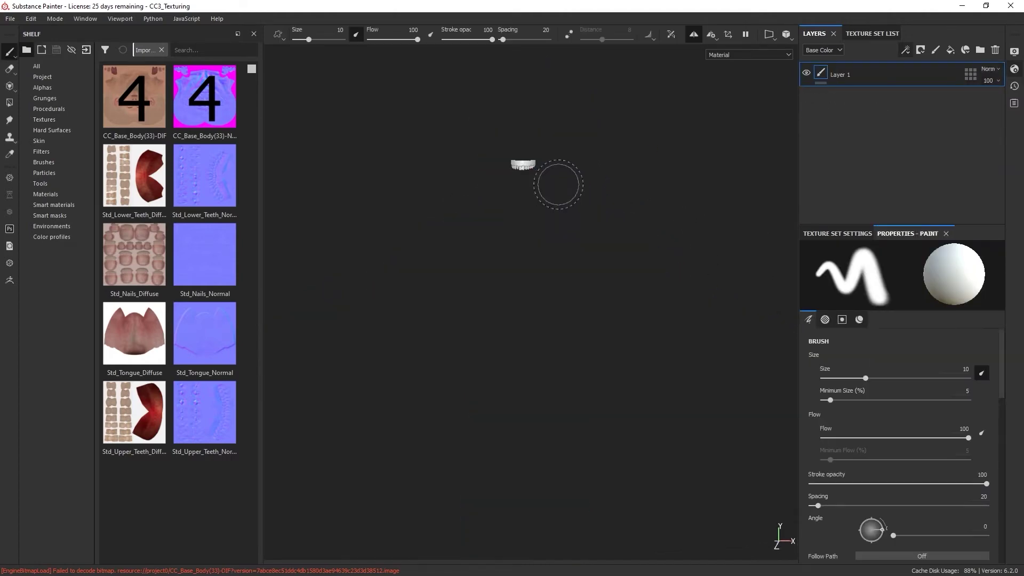
click(950, 49)
scroll(901, 374, down, 5)
drag(135, 412, 853, 325)
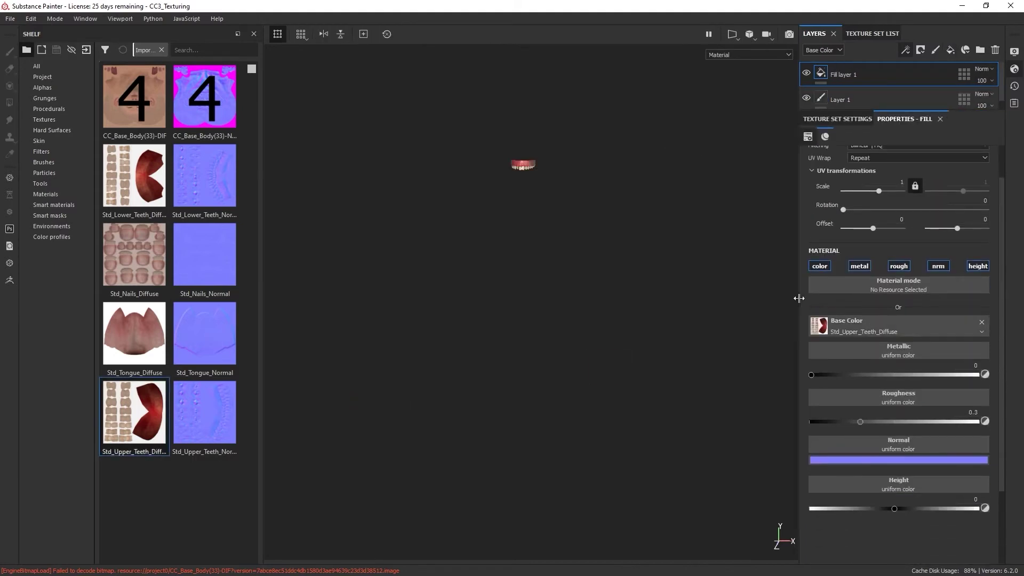
drag(897, 447, 897, 448)
alt+right_drag(533, 180, 610, 258)
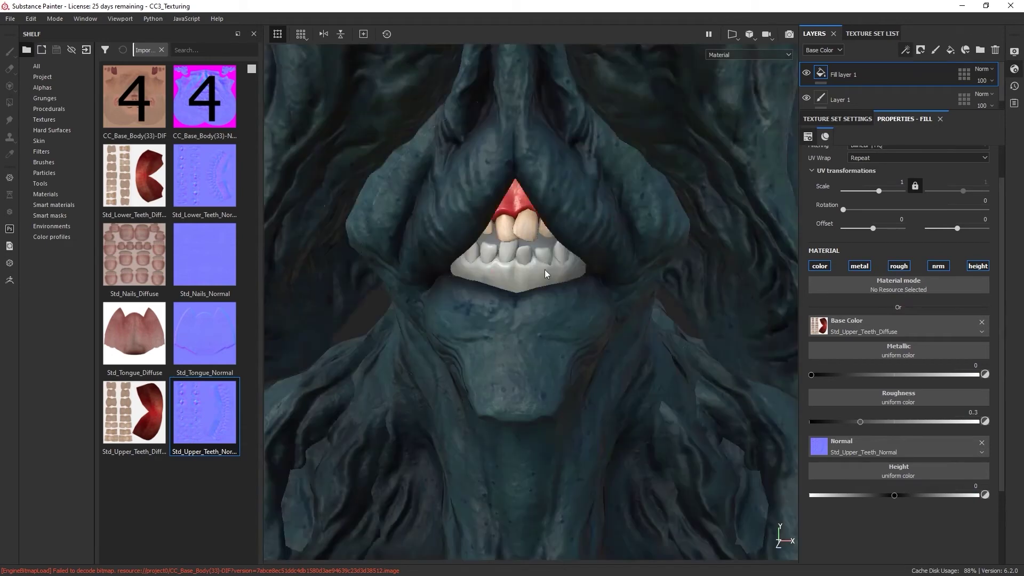
drag(890, 323, 898, 327)
mouse_move(204, 176)
mouse_down()
mouse_move(914, 457)
mouse_move(897, 465)
mouse_up()
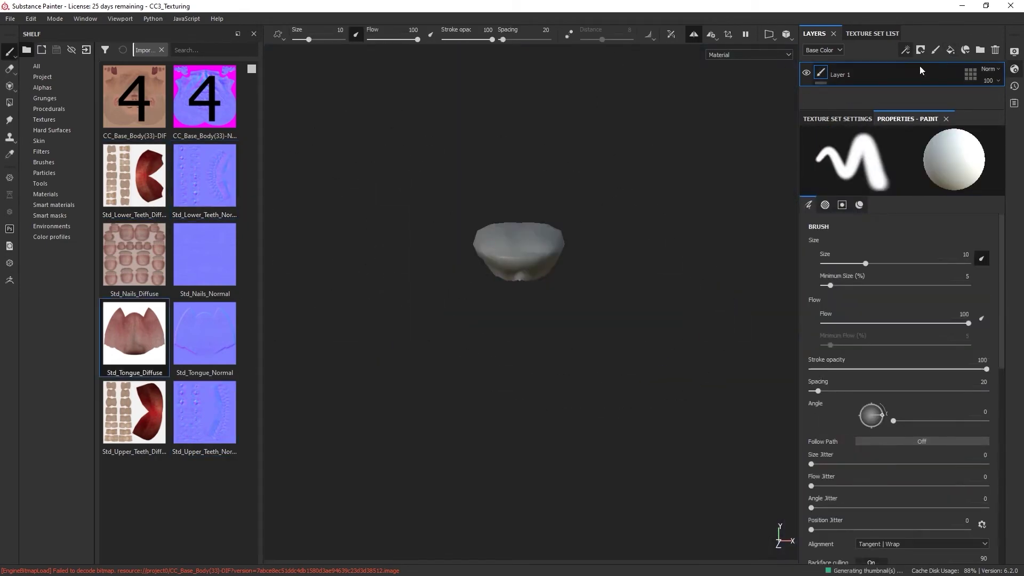
Step: Add a tongue fill layer using Std_Tongue_Diffuse as base colour and Std_Tongue_Normal as normal
click(950, 50)
drag(135, 333, 901, 325)
drag(190, 338, 909, 448)
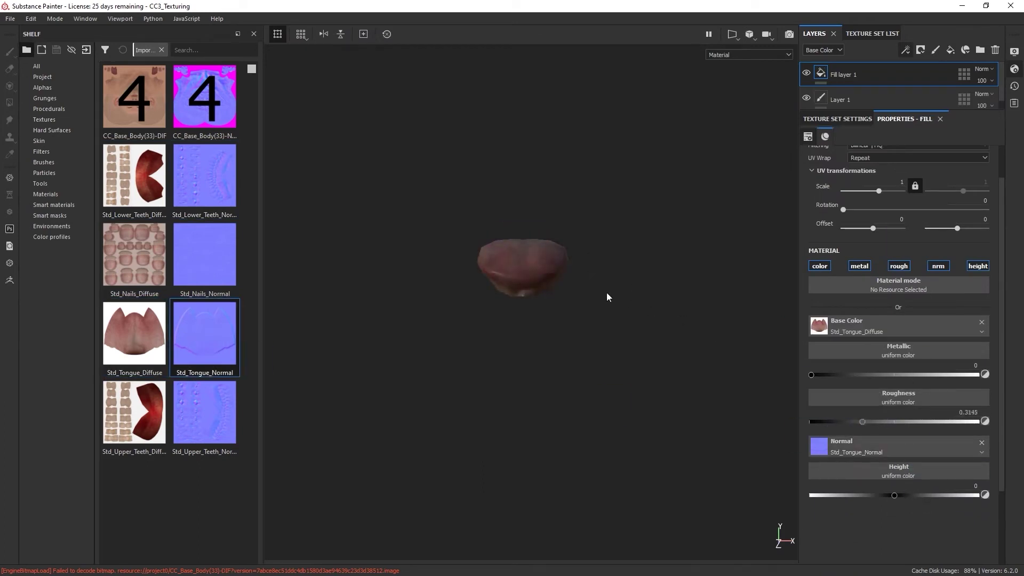
Step: Add Fill layer 2 on the tongue in Overlay mode, metal and normal off, dark blue colour
click(950, 49)
click(897, 339)
click(997, 384)
click(984, 69)
click(959, 230)
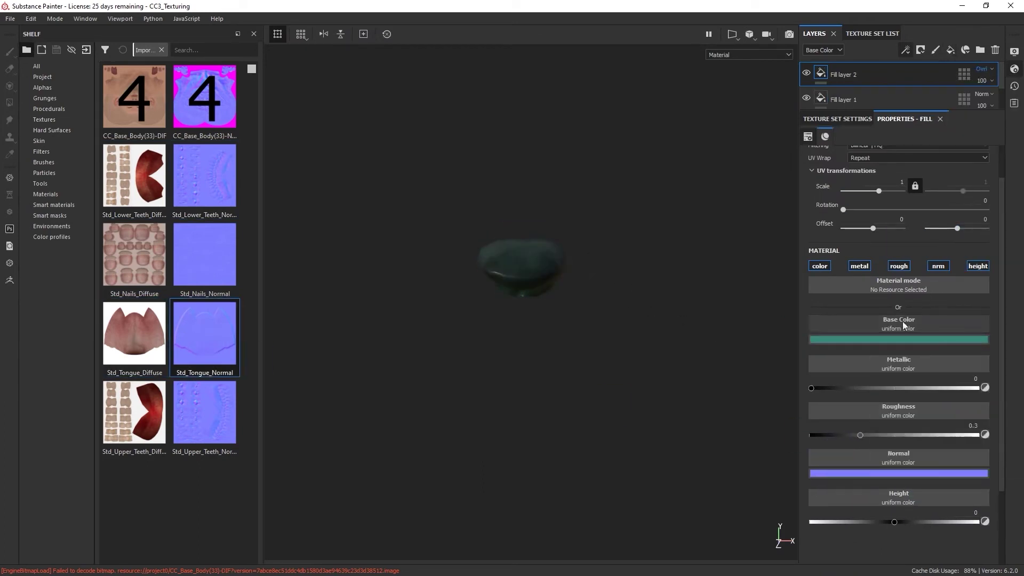
click(859, 266)
click(938, 266)
click(955, 340)
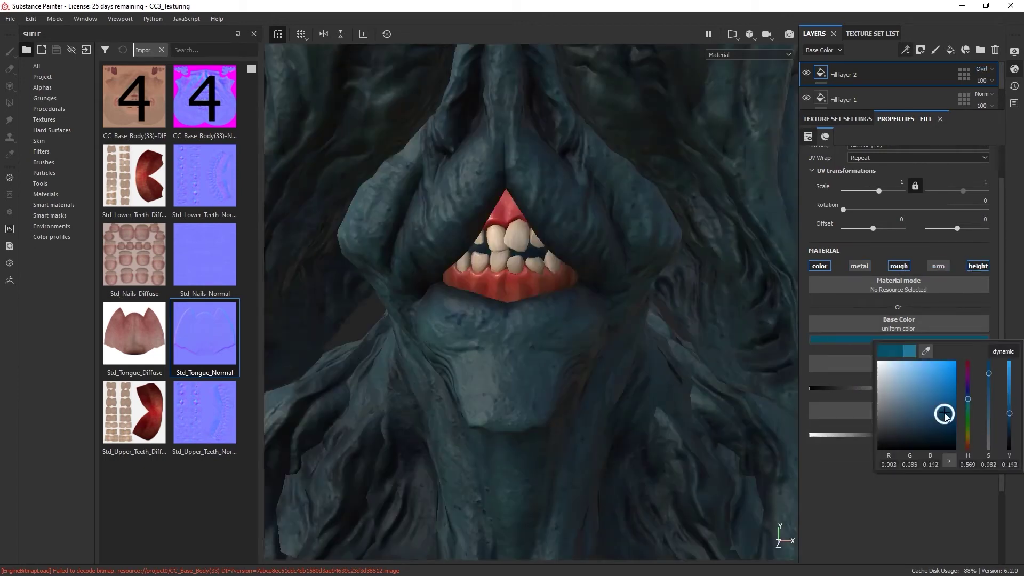
ctrl+alt+right_click(544, 269)
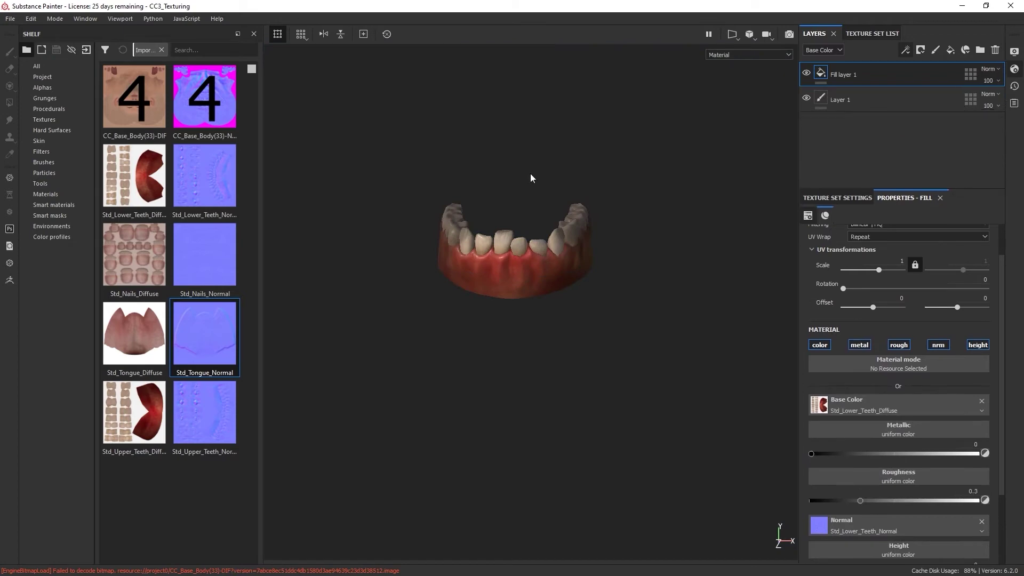
Step: Add a deep blue fill layer on the lower teeth with Darken blending
click(49, 108)
key(ctrl+v)
click(935, 418)
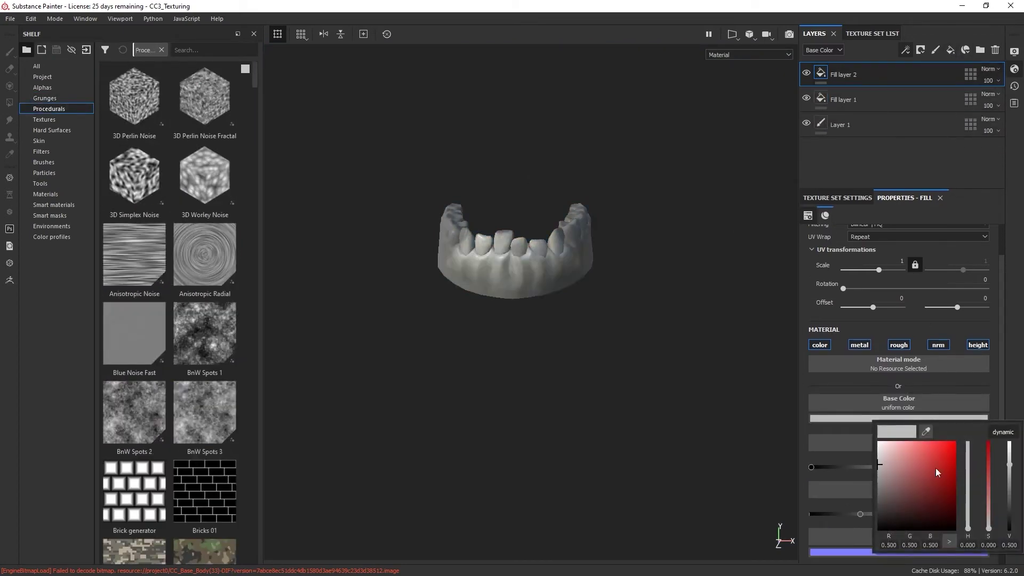
click(919, 471)
key(alt+q)
click(898, 418)
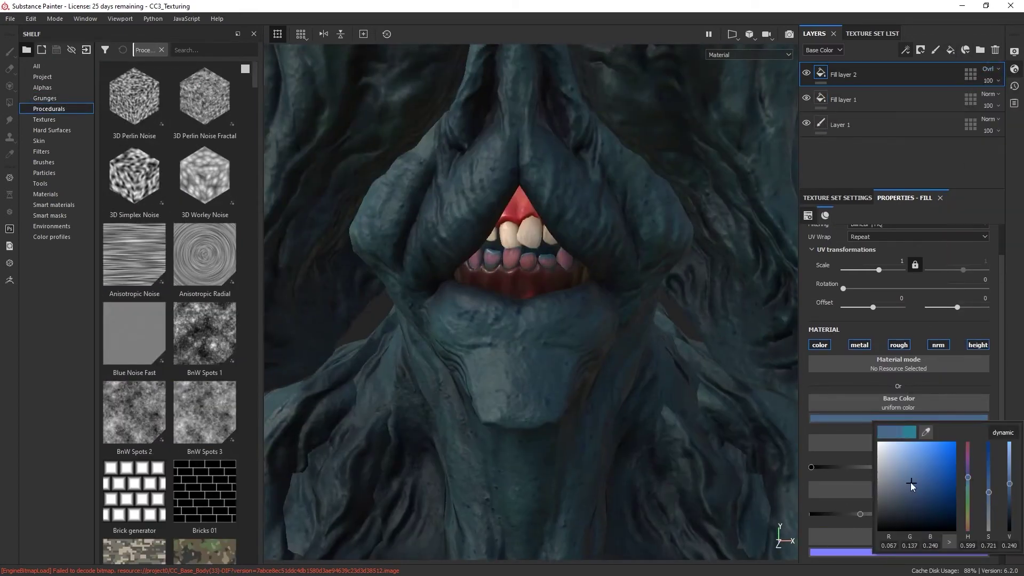
mouse_move(939, 459)
mouse_down()
mouse_move(921, 464)
mouse_move(920, 489)
mouse_move(911, 479)
mouse_up()
click(988, 68)
click(966, 148)
click(898, 419)
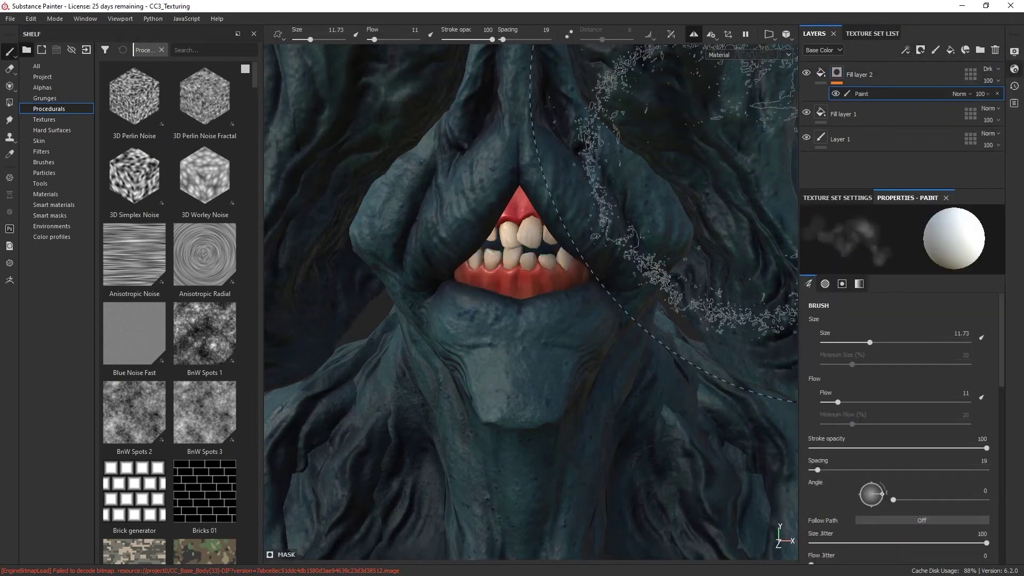
Step: Add a yellowish stain fill layer with a black mask and copy both tint layers
click(950, 50)
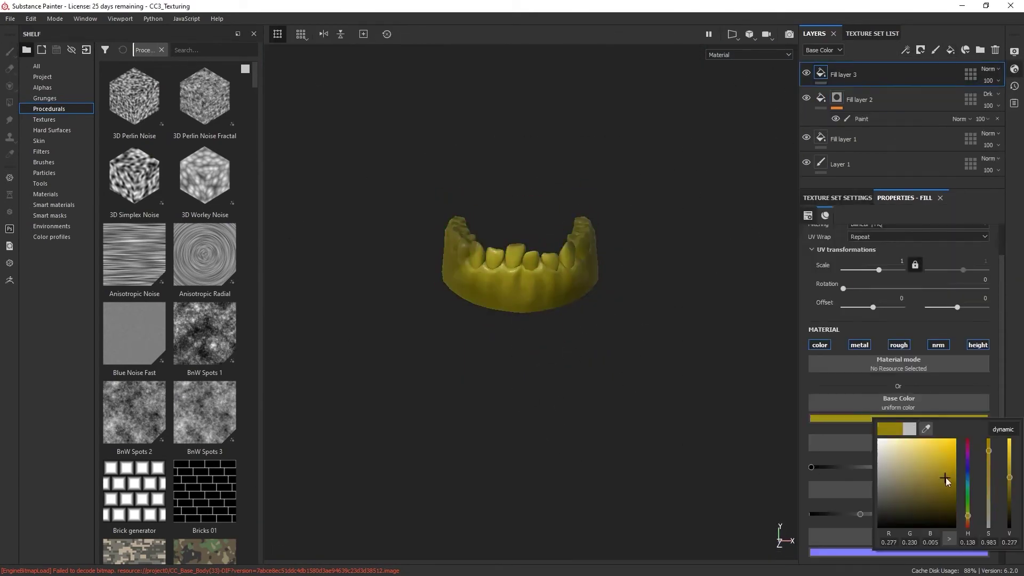
click(920, 49)
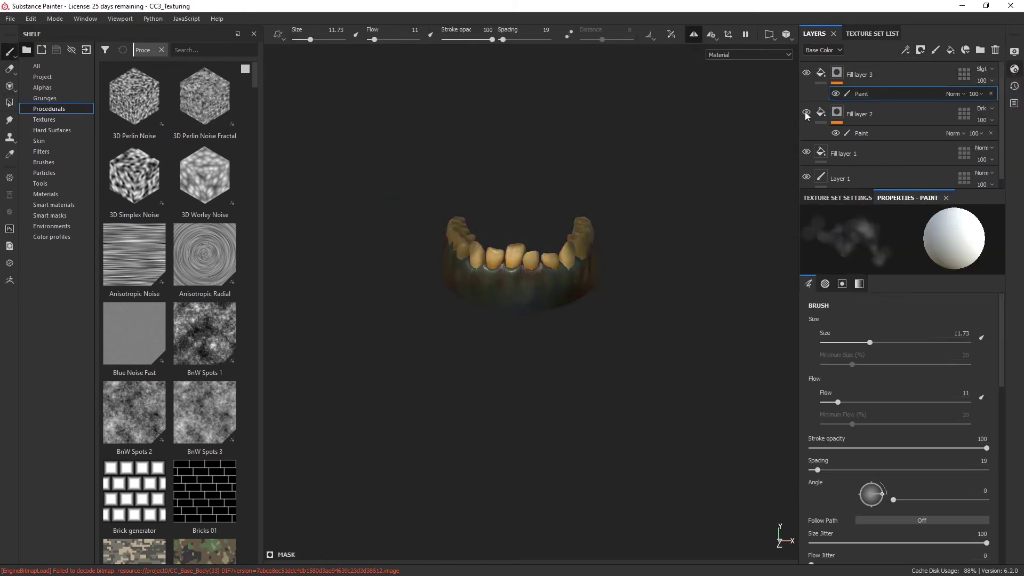
ctrl+click(813, 126)
right_click(812, 126)
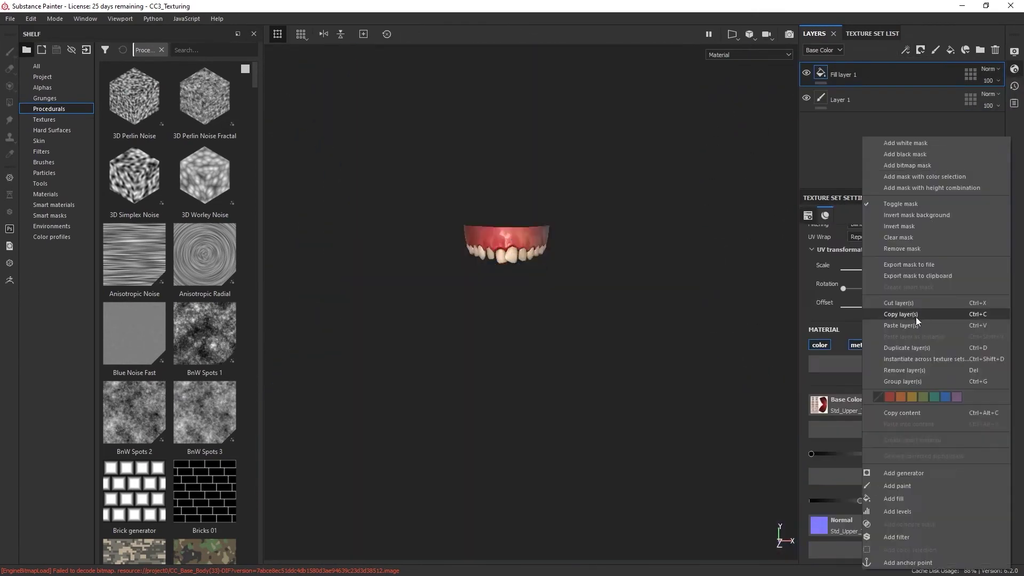
key(Escape)
Step: Fill the pasted layer's mask using whole-mesh polygon fill, then return to brush painting
click(901, 138)
key(4)
click(534, 246)
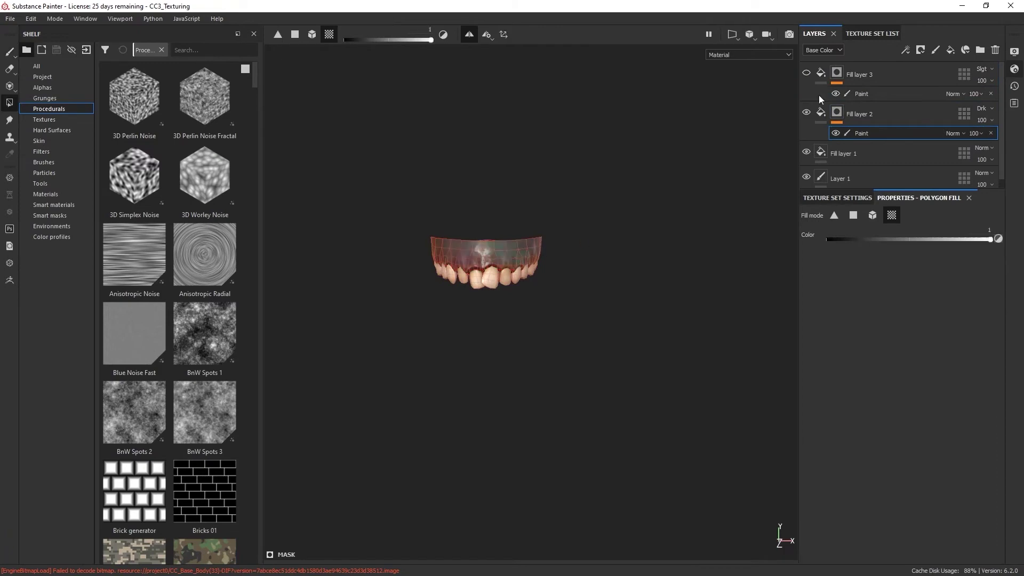
key(1)
alt+right_drag(525, 248, 480, 203)
Step: Add a colour-only fill layer giving the claws a near-black base colour
alt+drag(480, 203, 533, 224)
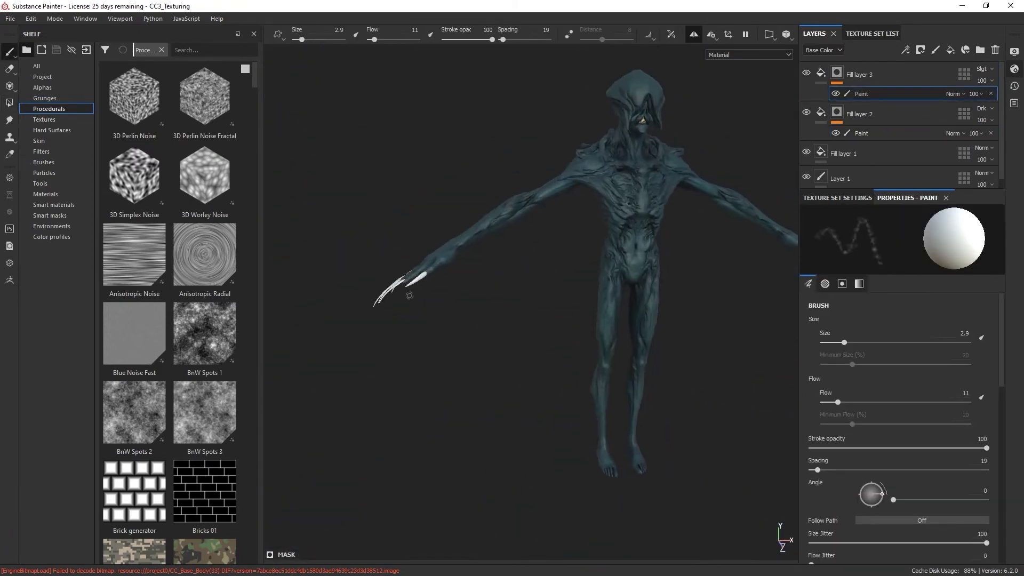
alt+right_drag(533, 224, 564, 334)
click(950, 49)
alt+drag(564, 333, 735, 305)
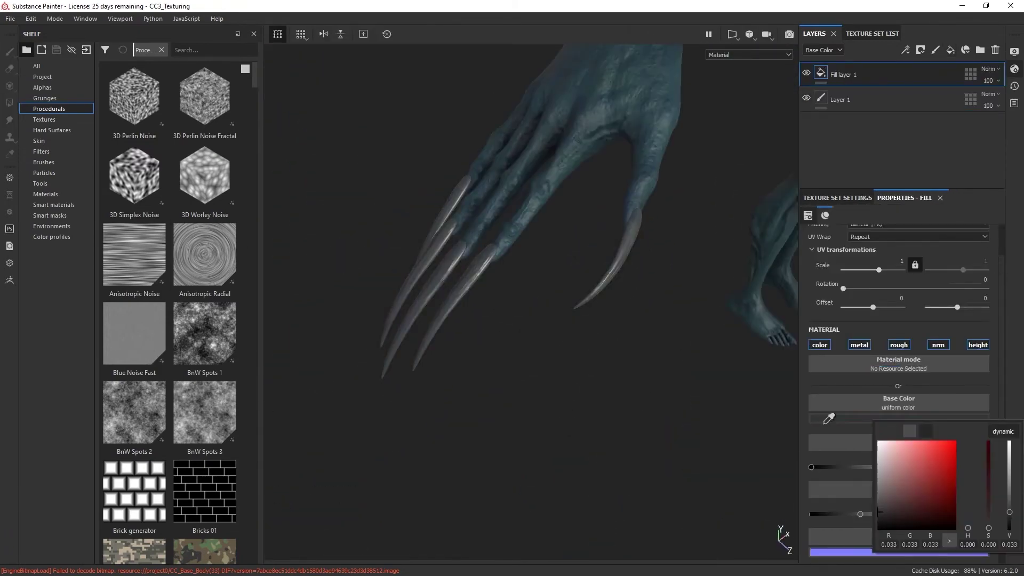
click(859, 345)
click(898, 345)
click(938, 345)
click(978, 345)
Step: Add a second fill layer with a black paint mask and paint white onto the claw tips
alt+drag(533, 213, 582, 304)
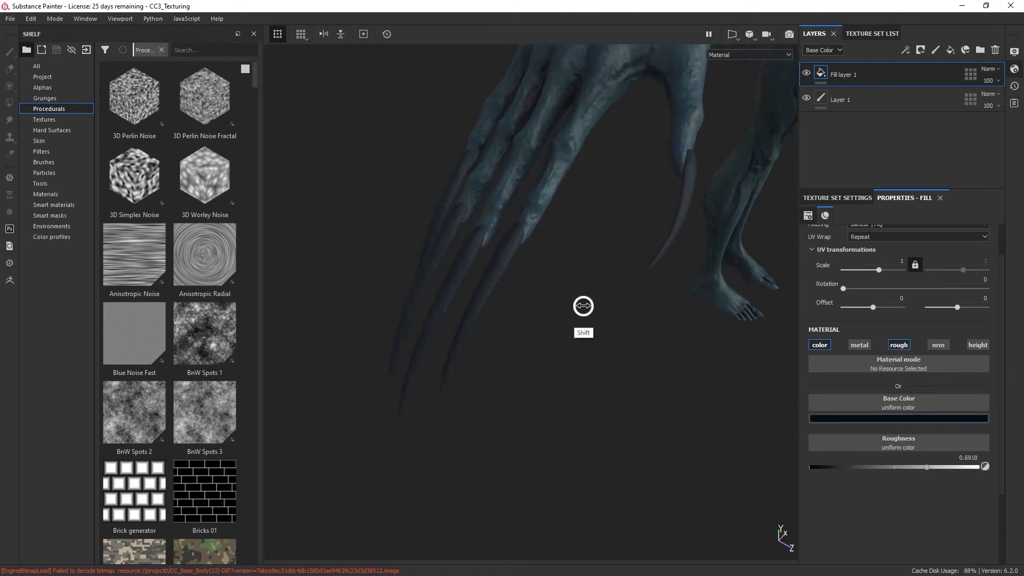
click(950, 50)
right_click(948, 73)
click(965, 86)
alt+drag(567, 254, 614, 284)
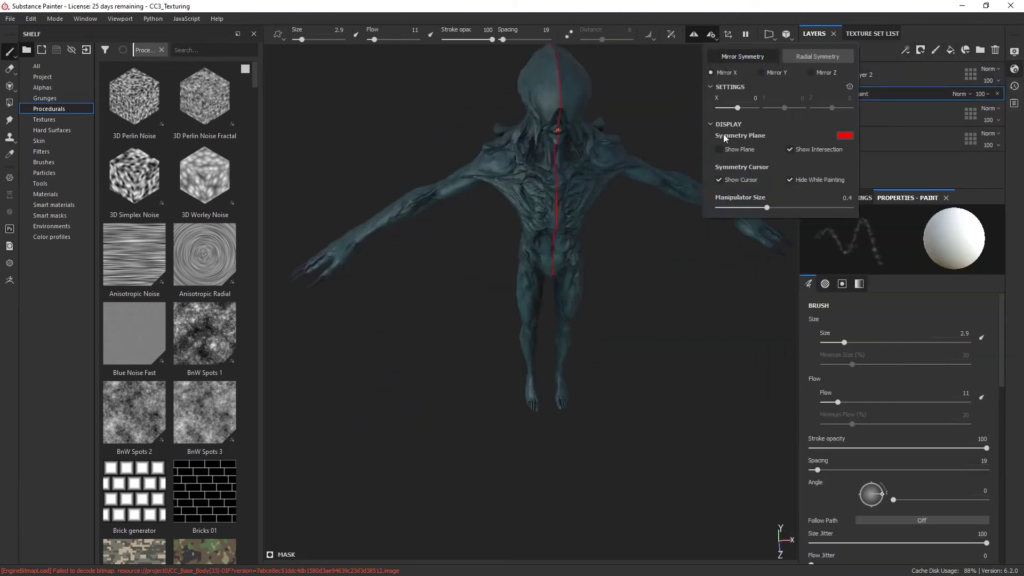
right_click(614, 283)
click(935, 404)
mouse_move(935, 404)
alt+mouse_down()
mouse_move(520, 297)
mouse_move(479, 379)
mouse_move(258, 283)
alt+mouse_up()
Step: Paint dirty claw tips with the Dirt 1 brush, colour them yellowish and raise metallic
click(44, 162)
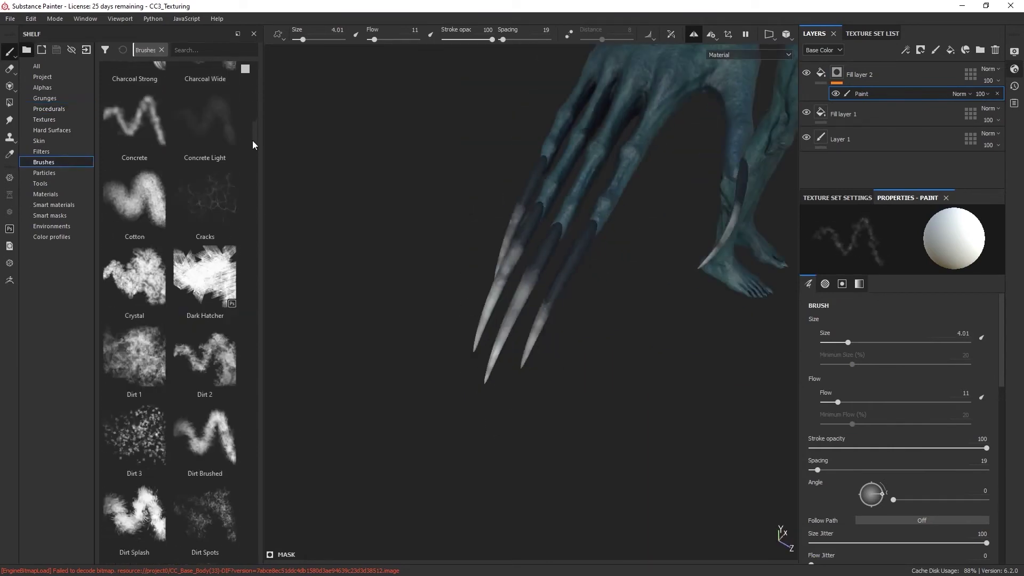
scroll(134, 267, down, 3)
click(135, 304)
mouse_move(524, 197)
mouse_down()
mouse_move(540, 348)
mouse_move(647, 297)
mouse_move(577, 304)
mouse_up()
click(859, 74)
click(898, 418)
scroll(901, 416, down, 3)
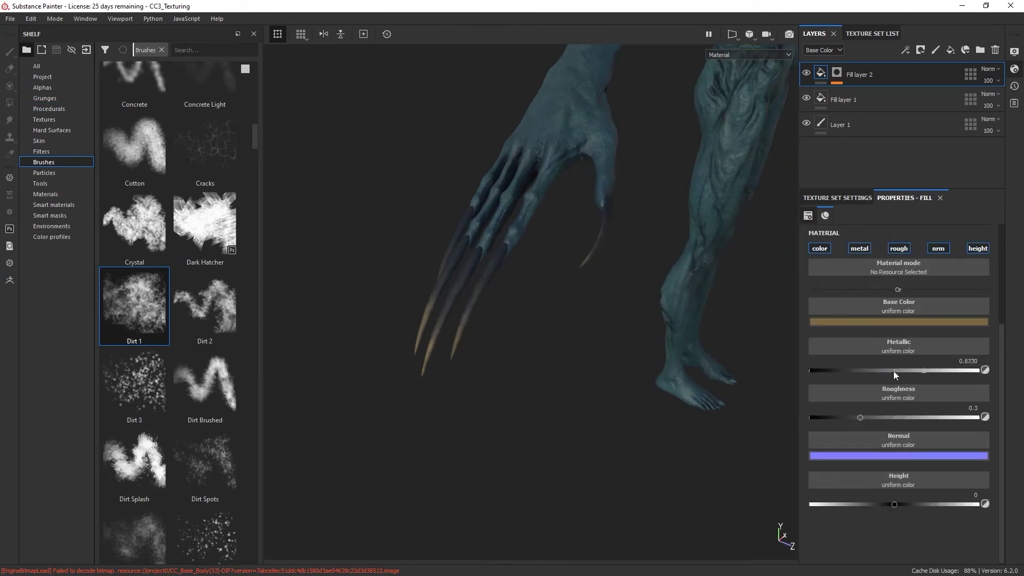
drag(831, 416, 815, 417)
Step: Add a third fill layer masked by Grunge Stains Heavy, metallic lowered to about 0.36
click(950, 49)
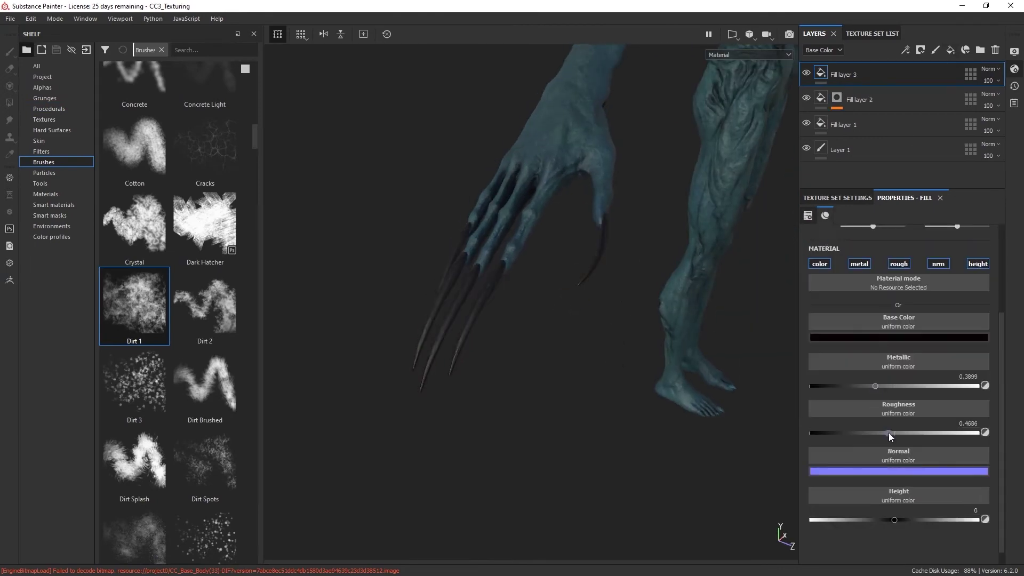
click(920, 50)
click(905, 50)
click(929, 90)
click(49, 109)
scroll(245, 438, down, 5)
drag(204, 331, 594, 283)
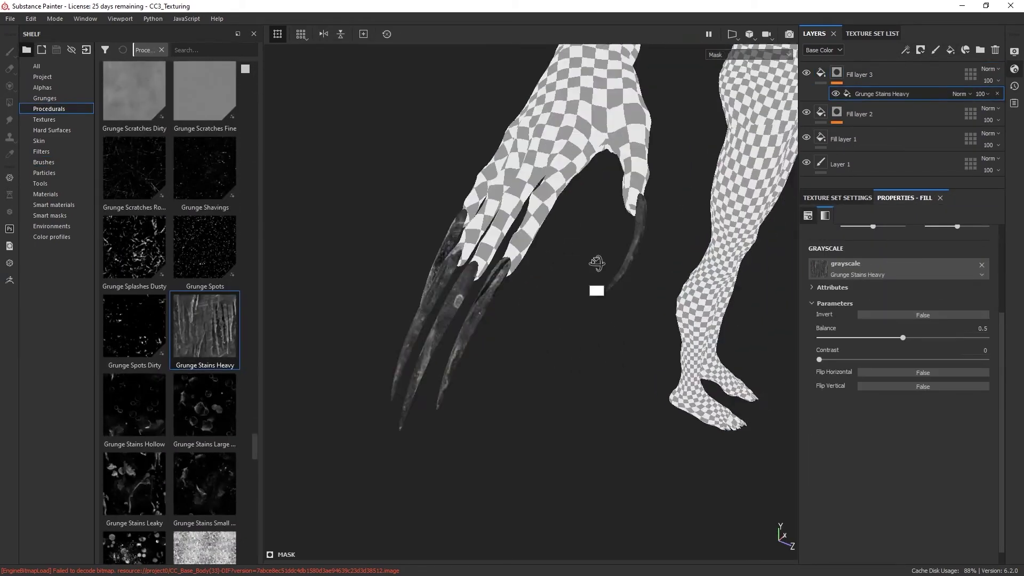
key(ctrl+z)
scroll(610, 304, up, 5)
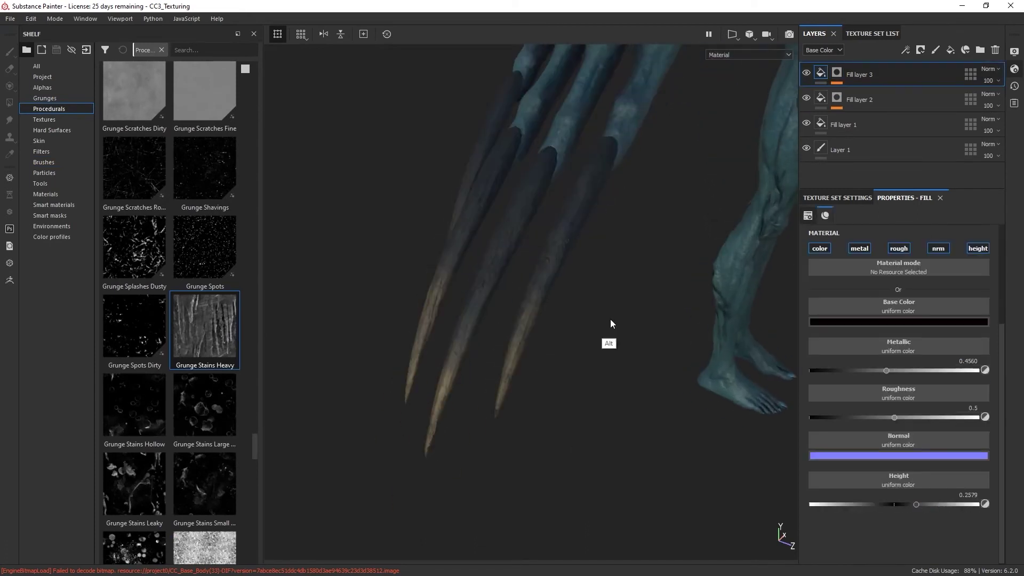
drag(887, 372, 870, 370)
scroll(550, 338, down, 3)
scroll(587, 325, down, 3)
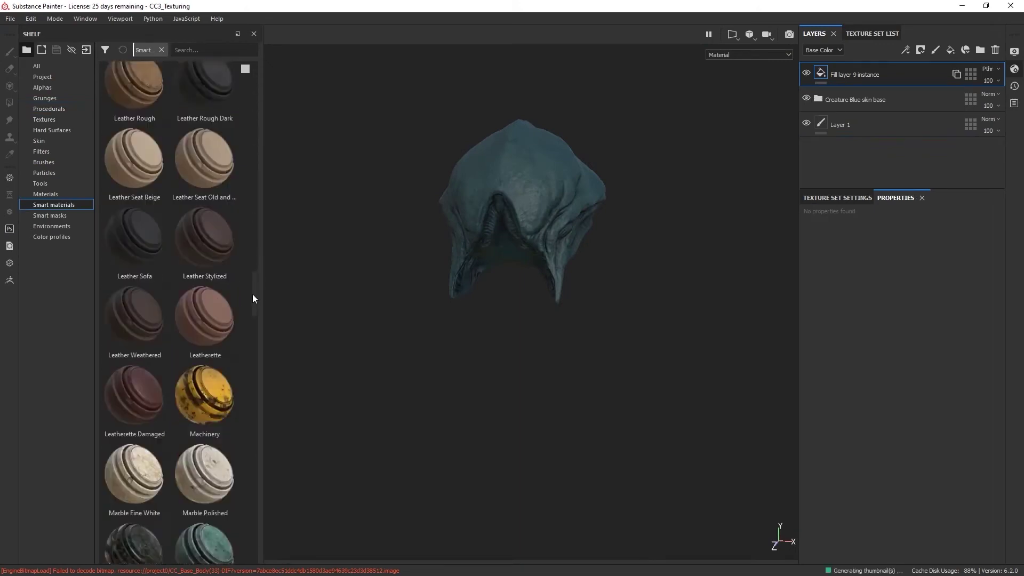
Step: Apply Skin Feverish to the head and add a blue Subtract fill layer in its folder
scroll(255, 299, down, 5)
drag(134, 347, 522, 224)
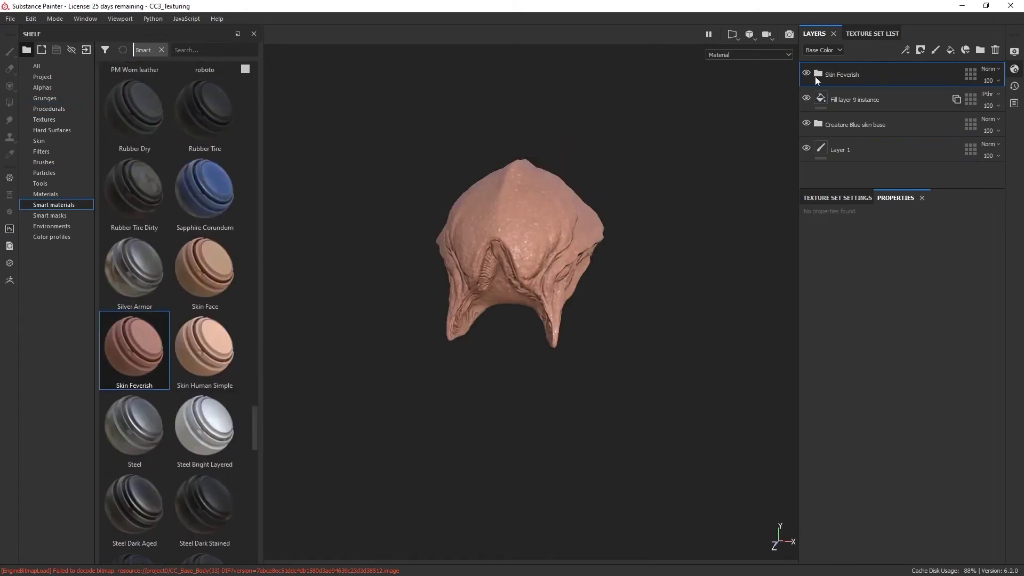
drag(944, 190, 944, 293)
click(853, 239)
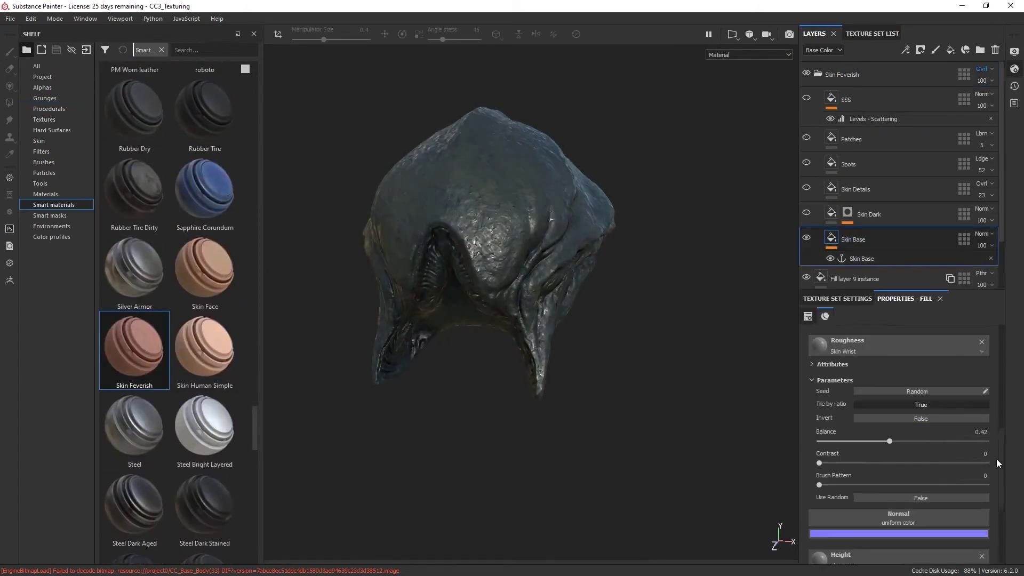
click(815, 162)
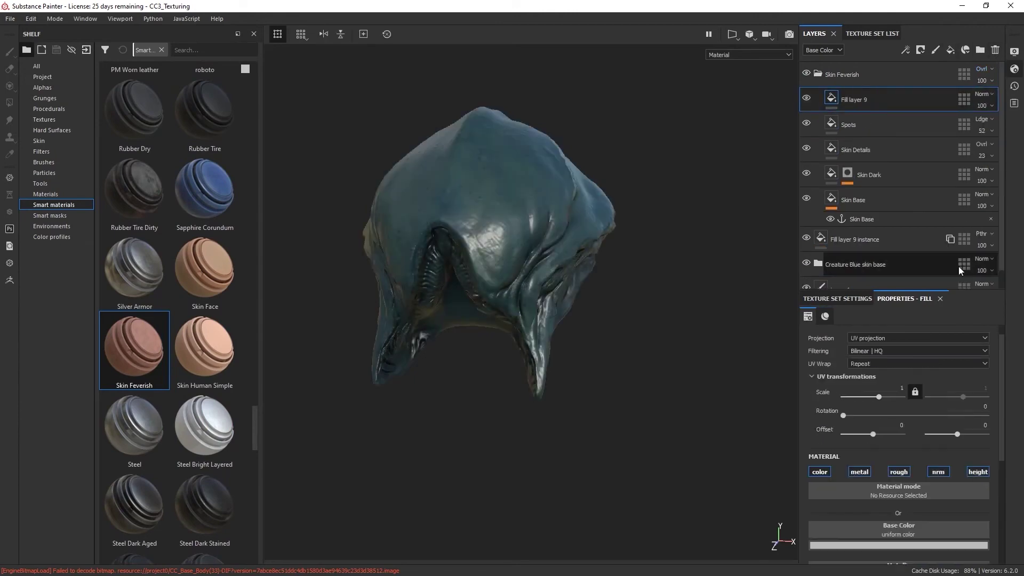
click(984, 94)
click(983, 208)
click(898, 441)
click(966, 362)
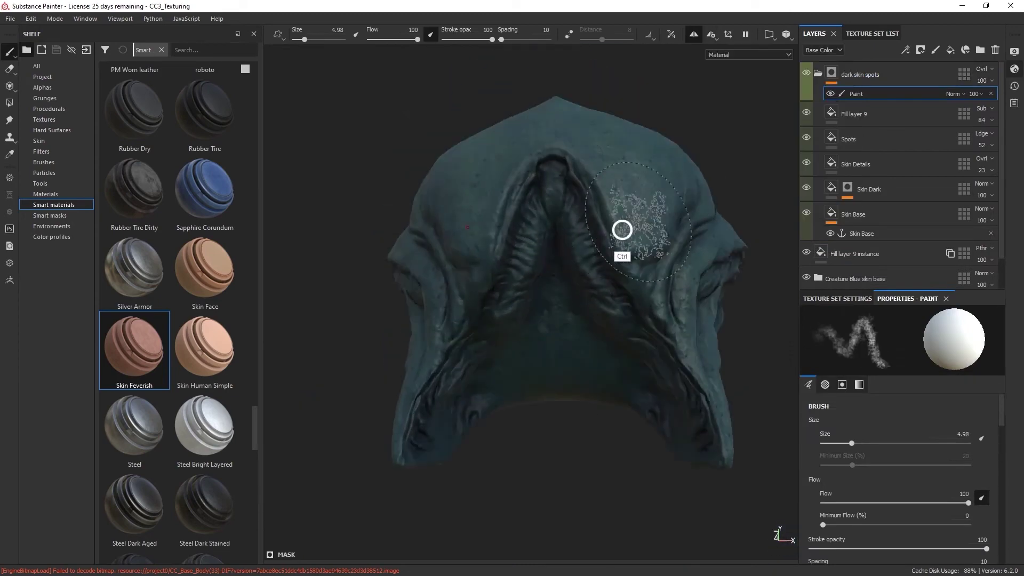
Step: Orbit around the head, teeth and chest to review the skin
mouse_move(633, 336)
alt+mouse_down()
mouse_move(606, 77)
mouse_move(625, 229)
alt+mouse_up()
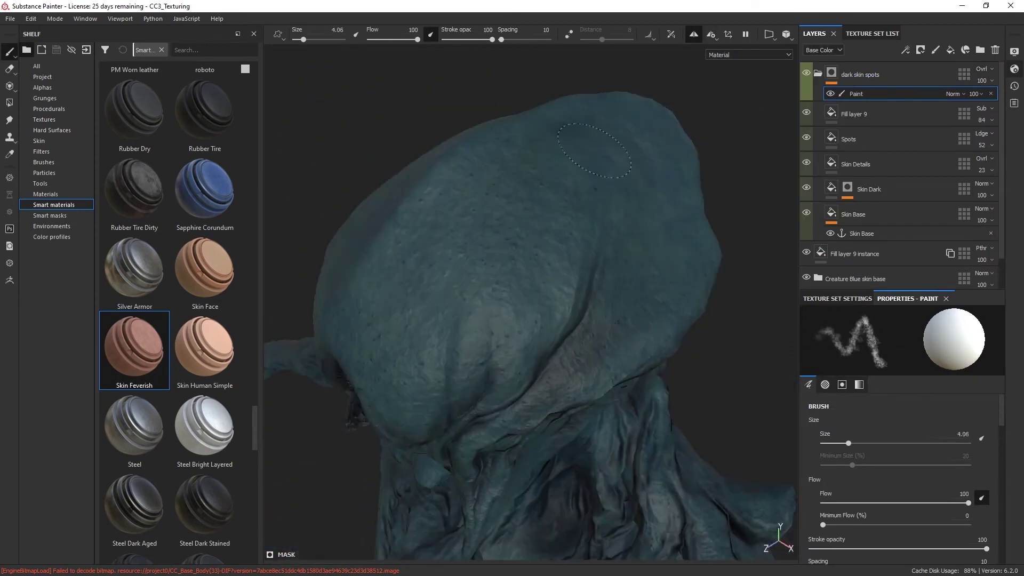
right_click(877, 75)
click(903, 84)
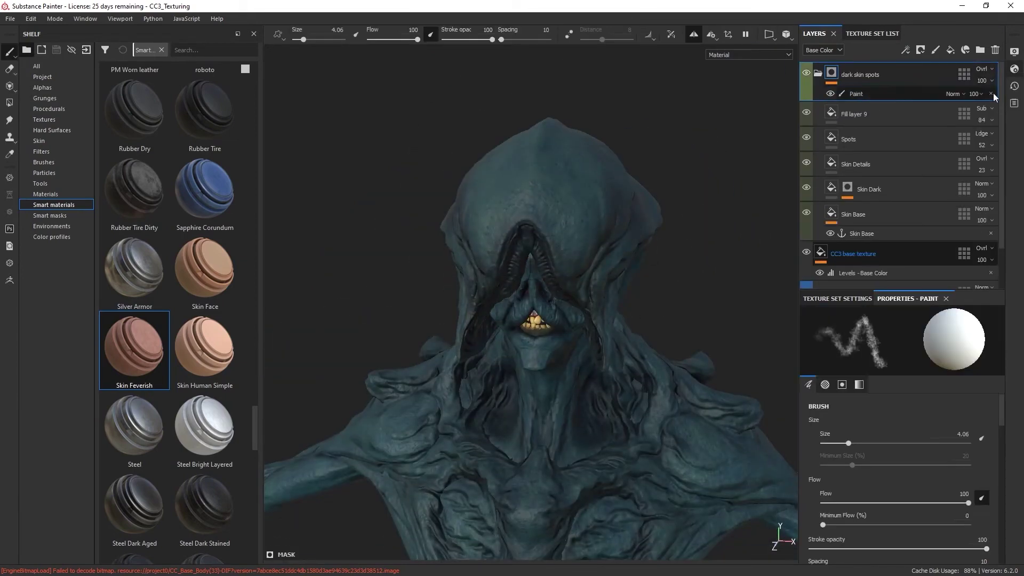
scroll(604, 257, up, 3)
mouse_move(604, 257)
alt+mouse_down()
mouse_move(632, 241)
mouse_move(568, 233)
alt+mouse_up()
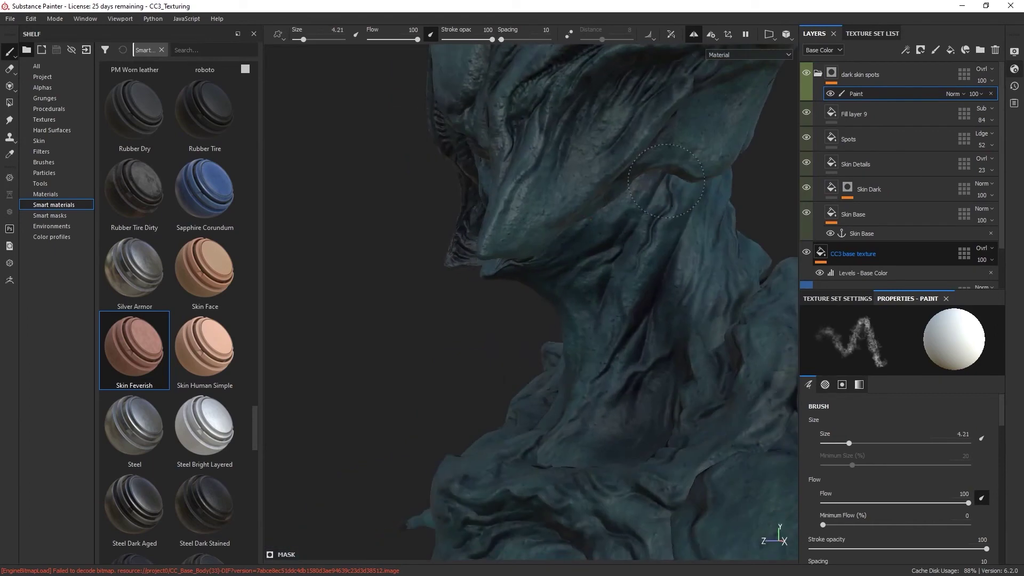
mouse_move(553, 371)
alt+mouse_down()
mouse_move(603, 259)
mouse_move(634, 290)
mouse_move(536, 267)
mouse_move(633, 267)
alt+mouse_up()
Step: Copy the dark skin spots group and frame the creature's torso from the front
right_click(875, 79)
click(925, 257)
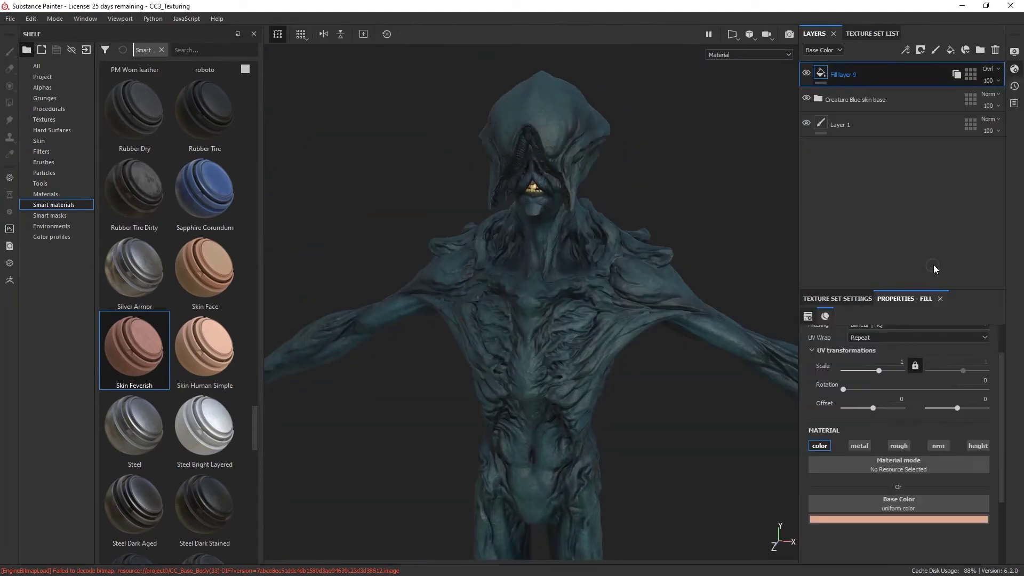
scroll(612, 388, up, 2)
alt+drag(531, 416, 622, 320)
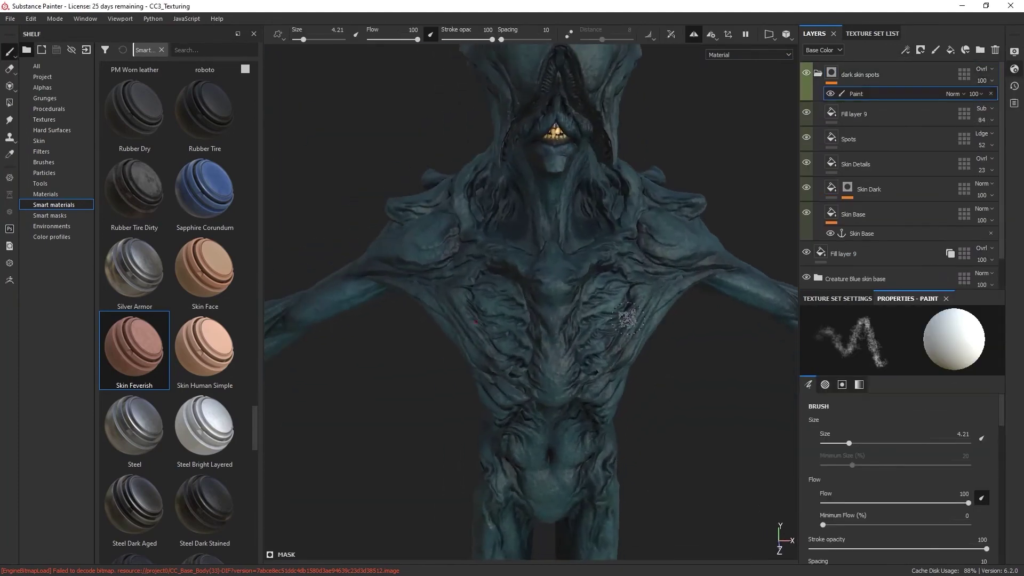
alt+right_drag(583, 357, 656, 327)
alt+middle_drag(656, 327, 667, 236)
alt+right_drag(668, 236, 645, 359)
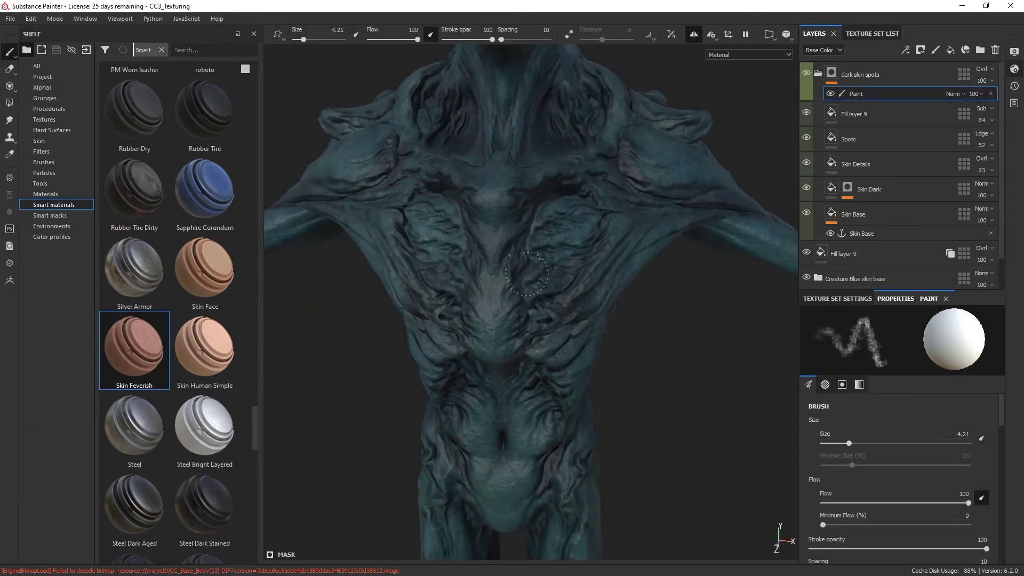
alt+right_drag(645, 261, 655, 355)
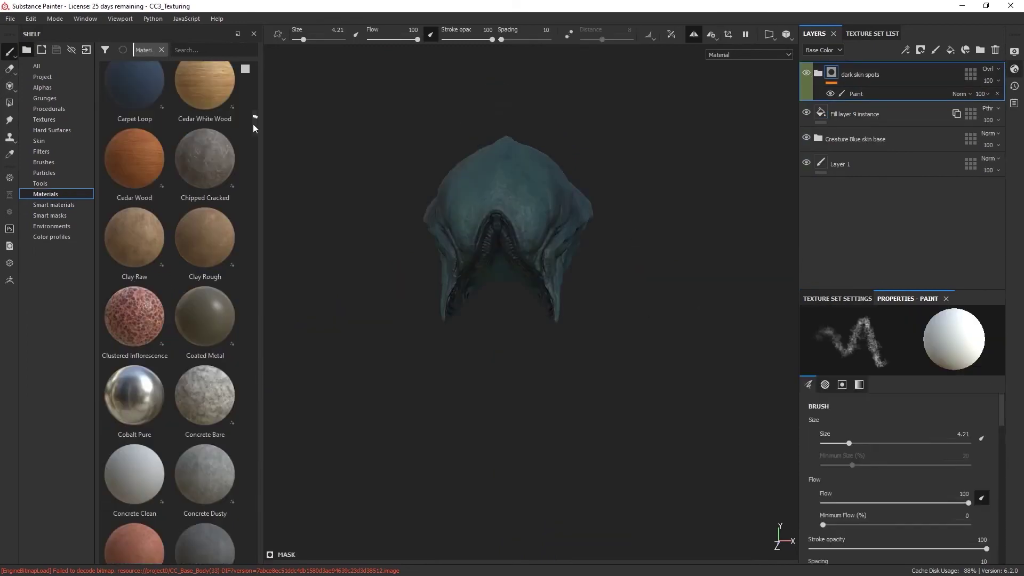
Step: Change the Clay Raw layer's blend mode and raise its height position to 0.72
click(990, 68)
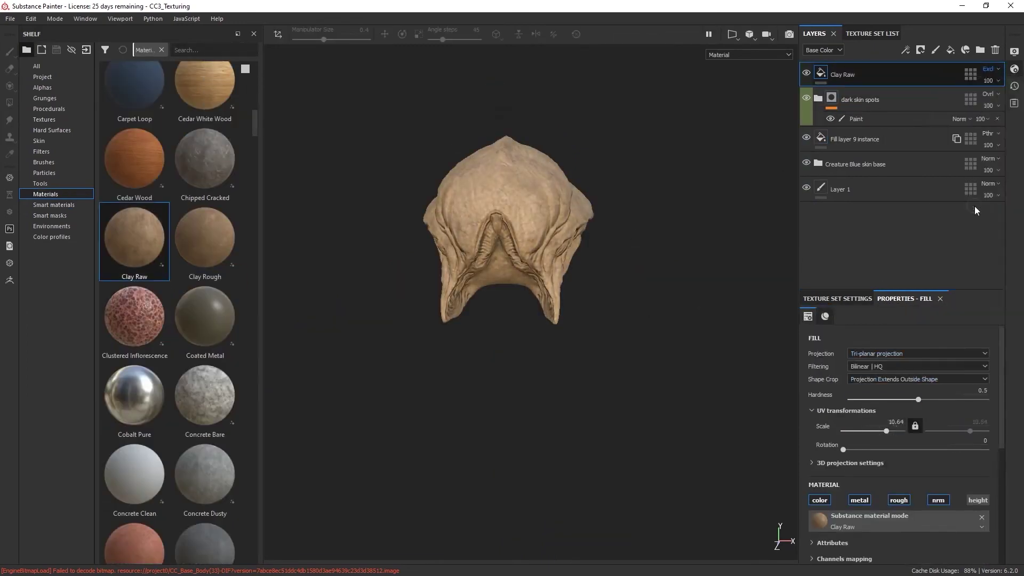
click(964, 248)
click(989, 68)
click(962, 289)
click(920, 50)
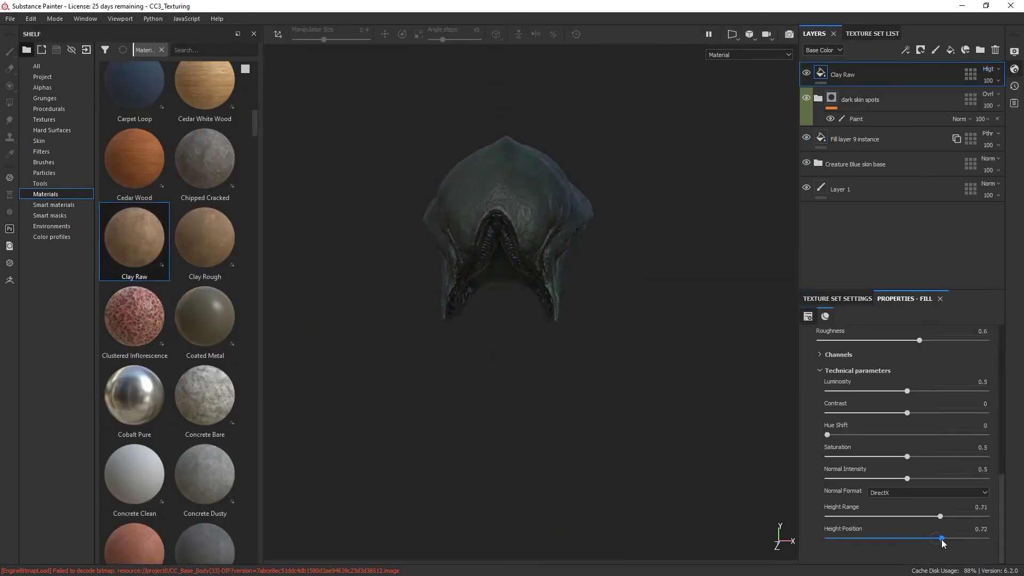
click(9, 51)
Step: Give the layer a black mask and select the Charcoal Light brush
click(43, 162)
scroll(171, 266, down, 5)
click(205, 189)
click(135, 267)
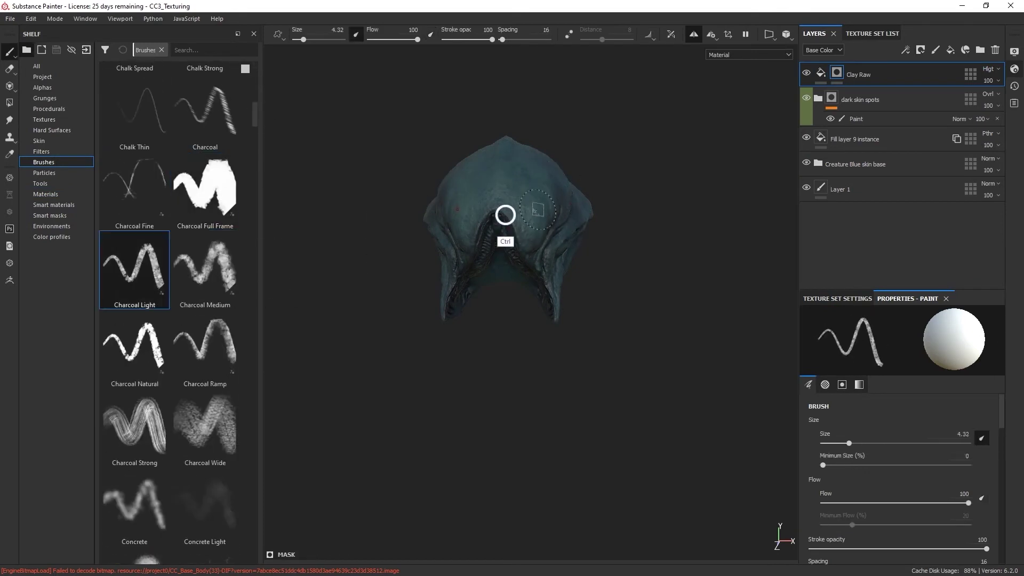
alt+drag(503, 231, 587, 213)
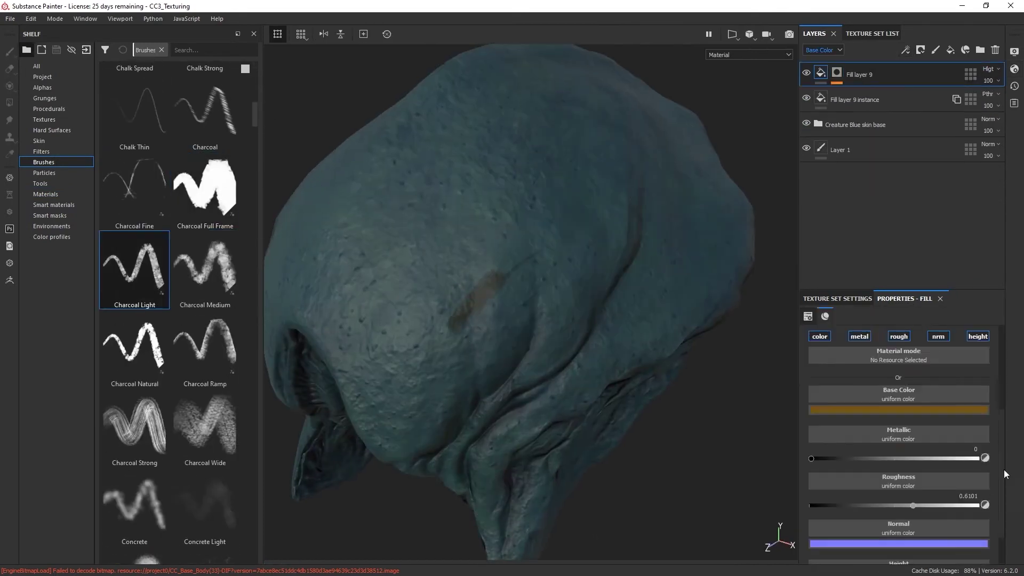
Step: Darken the base colour to deep brown and paint an embossed squiggle along the head ridge
click(899, 365)
drag(928, 404, 908, 423)
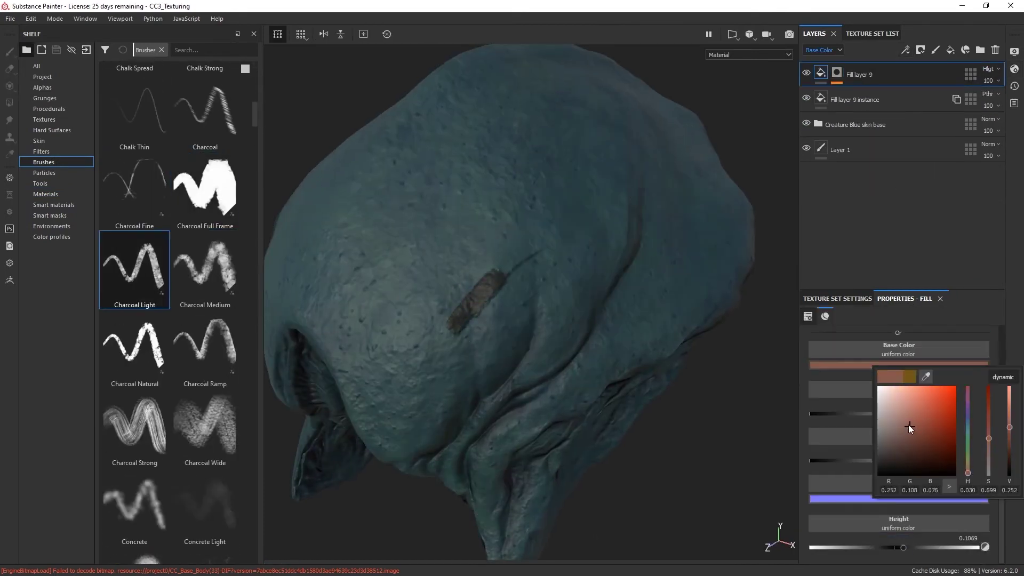
click(836, 73)
click(997, 95)
mouse_move(488, 295)
alt+mouse_down()
mouse_move(608, 281)
mouse_move(559, 315)
alt+mouse_up()
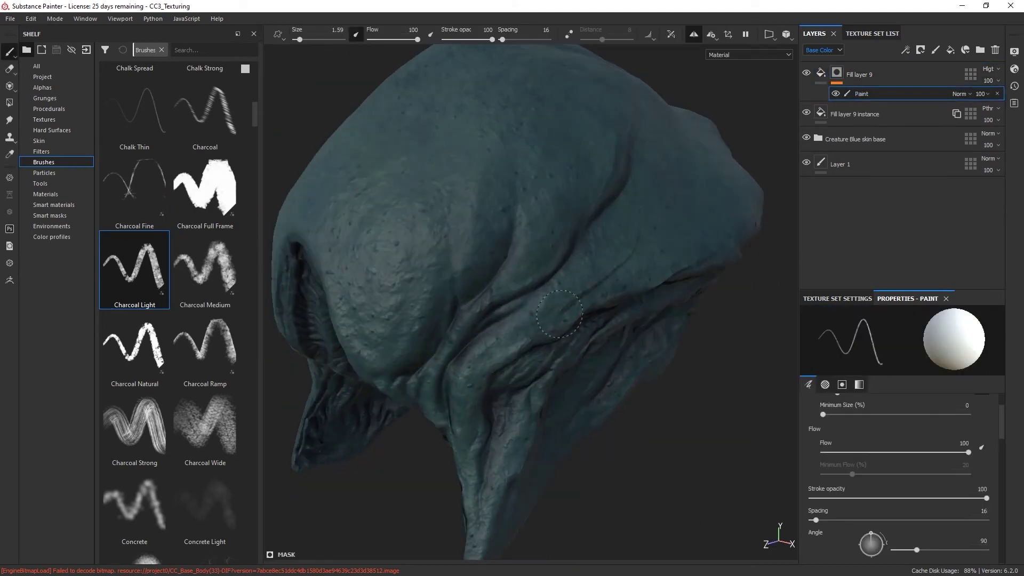
alt+drag(517, 342, 525, 272)
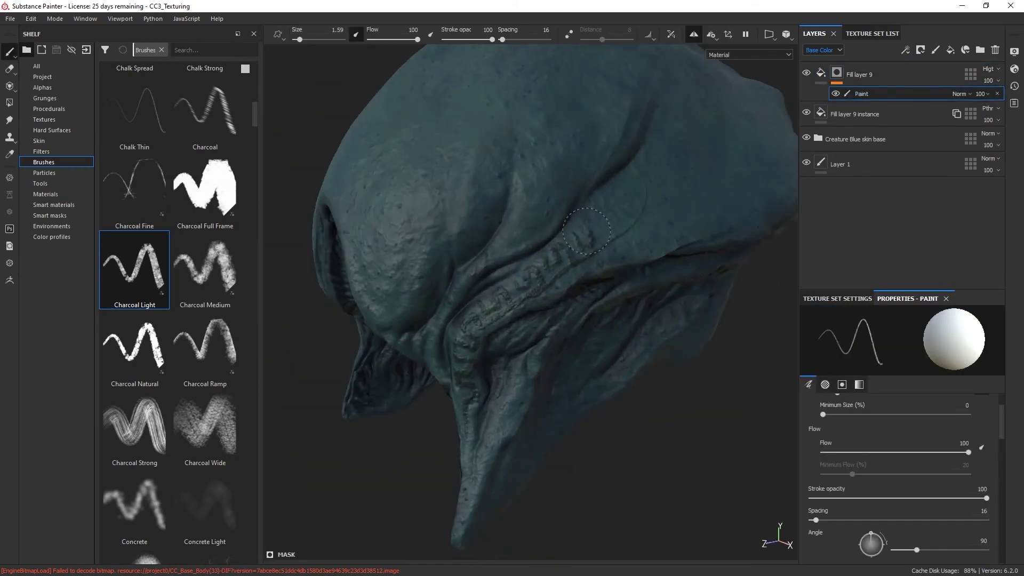
Step: Paint Charcoal Light tribal patterns over the sides and top of the head into the mask
alt+drag(665, 192, 643, 221)
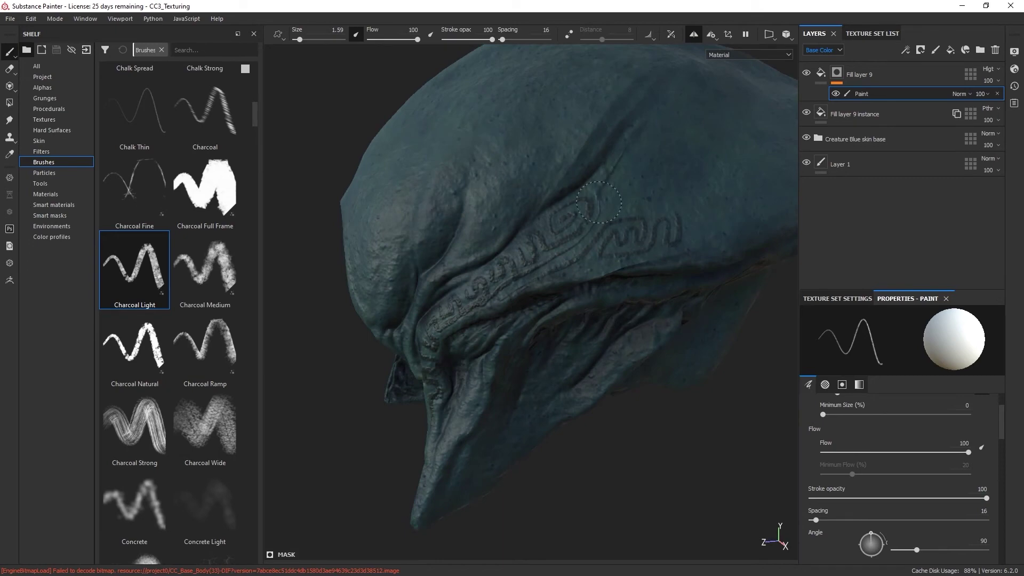
mouse_move(569, 272)
alt+mouse_down()
mouse_move(604, 260)
mouse_move(606, 231)
alt+mouse_up()
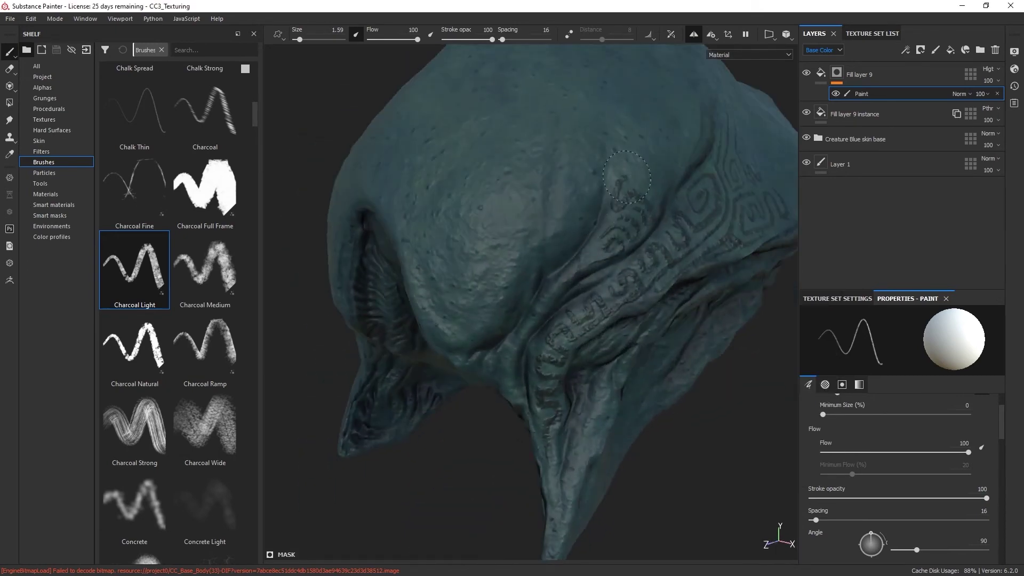
alt+drag(627, 176, 594, 240)
alt+drag(646, 217, 605, 258)
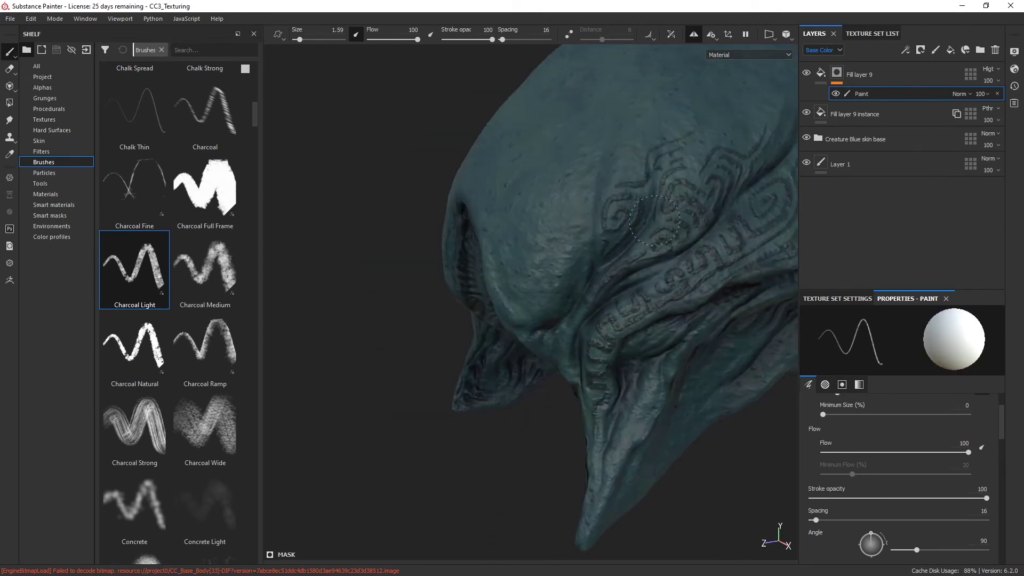
mouse_move(654, 220)
alt+mouse_down()
mouse_move(546, 255)
mouse_move(521, 327)
mouse_move(557, 251)
alt+mouse_up()
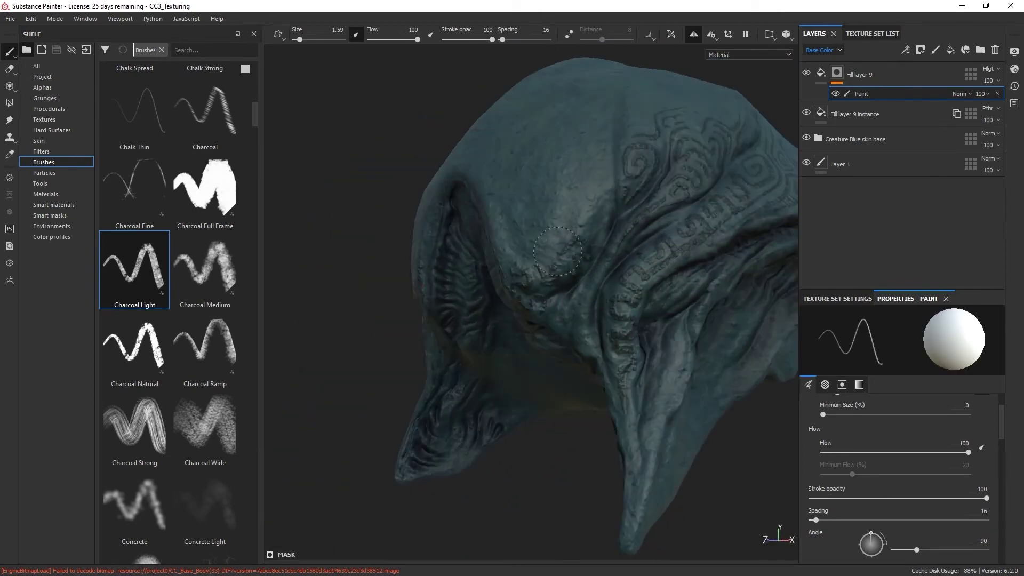
alt+drag(607, 198, 603, 293)
mouse_move(623, 352)
alt+mouse_down()
mouse_move(613, 277)
mouse_move(544, 359)
mouse_move(530, 232)
mouse_move(609, 285)
mouse_move(603, 315)
mouse_move(522, 311)
alt+mouse_up()
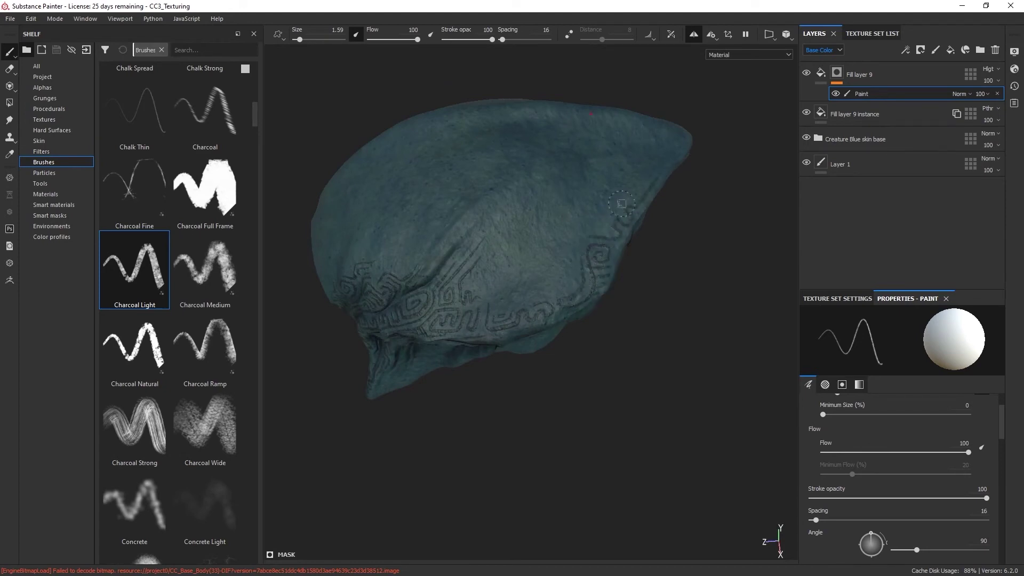
alt+drag(582, 248, 637, 137)
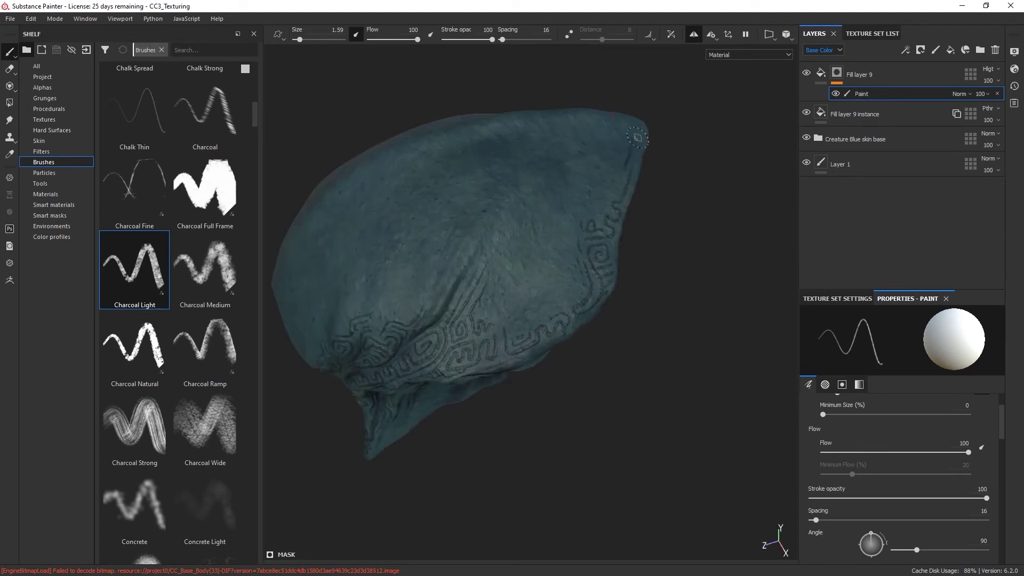
mouse_move(632, 182)
alt+mouse_down()
mouse_move(632, 234)
mouse_move(692, 287)
mouse_move(624, 269)
mouse_move(660, 255)
mouse_move(521, 222)
mouse_move(564, 350)
mouse_move(517, 316)
alt+mouse_up()
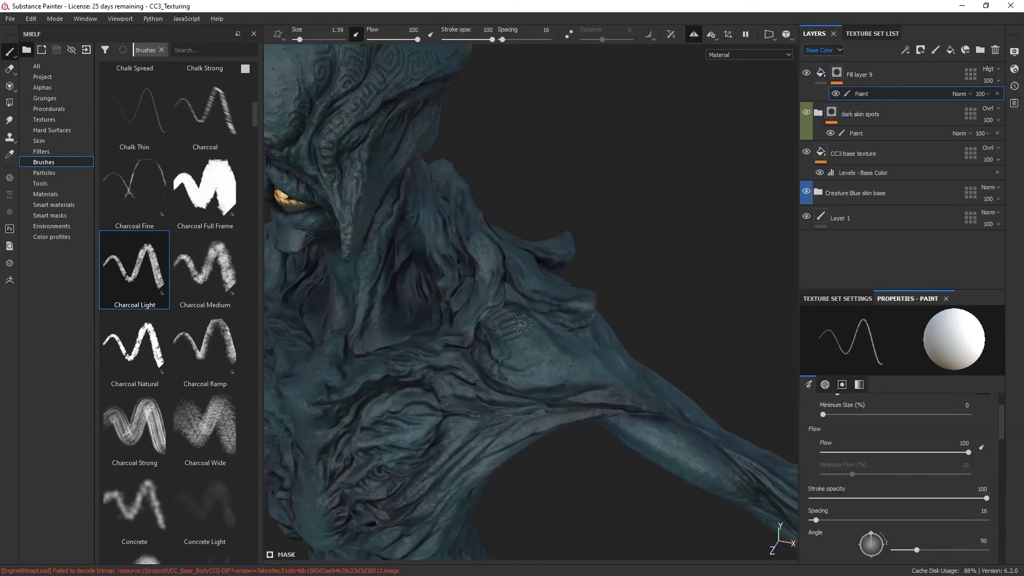
Step: Paint embossed tribal patterns over the neck, shoulder, upper arm and forearm
mouse_move(647, 283)
alt+mouse_down()
mouse_move(577, 377)
mouse_move(776, 533)
mouse_move(621, 292)
mouse_move(583, 332)
alt+mouse_up()
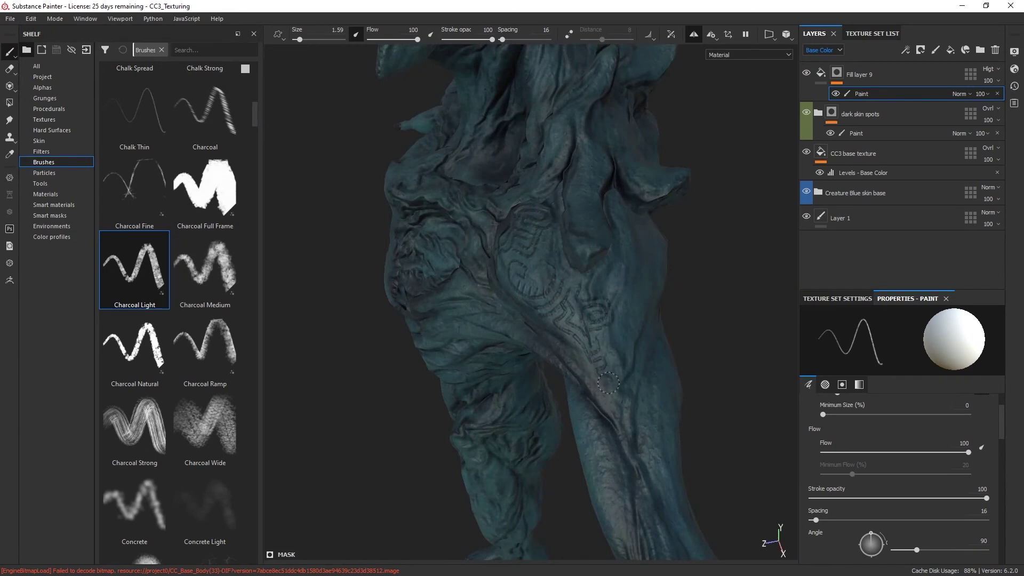
mouse_move(615, 328)
alt+mouse_down()
mouse_move(638, 384)
mouse_move(679, 367)
alt+mouse_up()
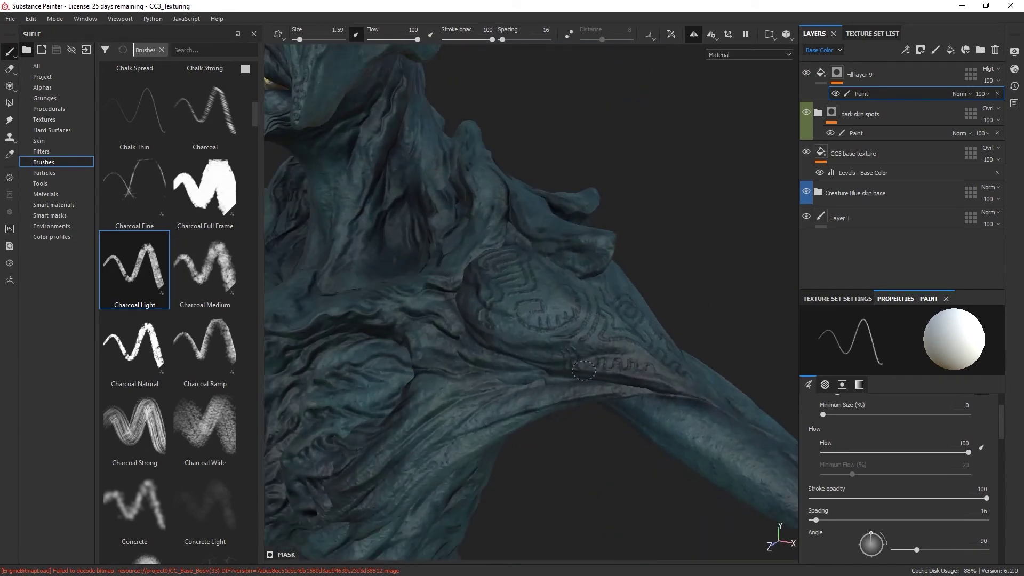
key(f)
mouse_move(584, 370)
alt+mouse_down()
mouse_move(635, 256)
mouse_move(579, 263)
alt+mouse_up()
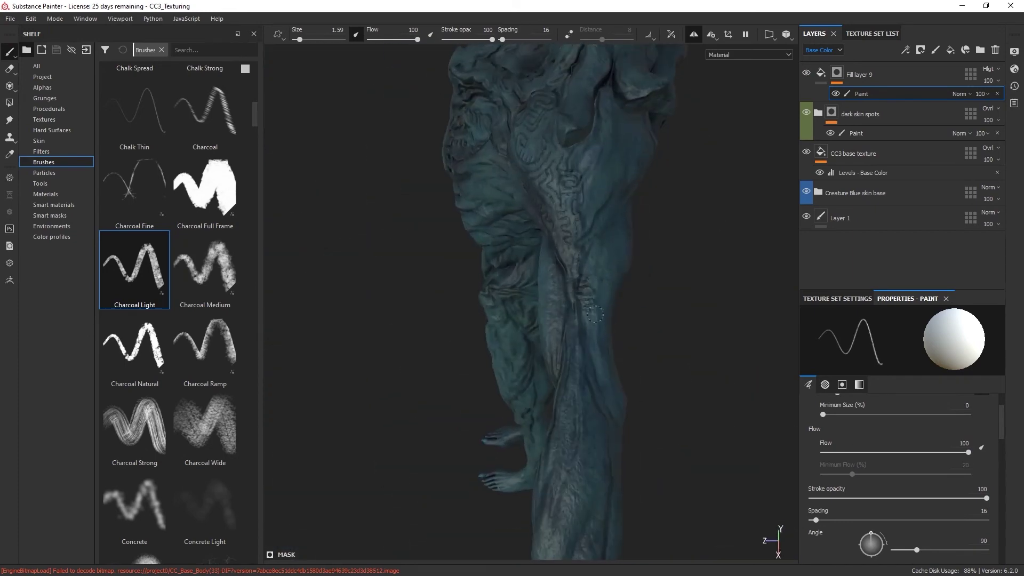
mouse_move(595, 315)
alt+mouse_down()
mouse_move(601, 258)
mouse_move(640, 240)
mouse_move(639, 201)
alt+mouse_up()
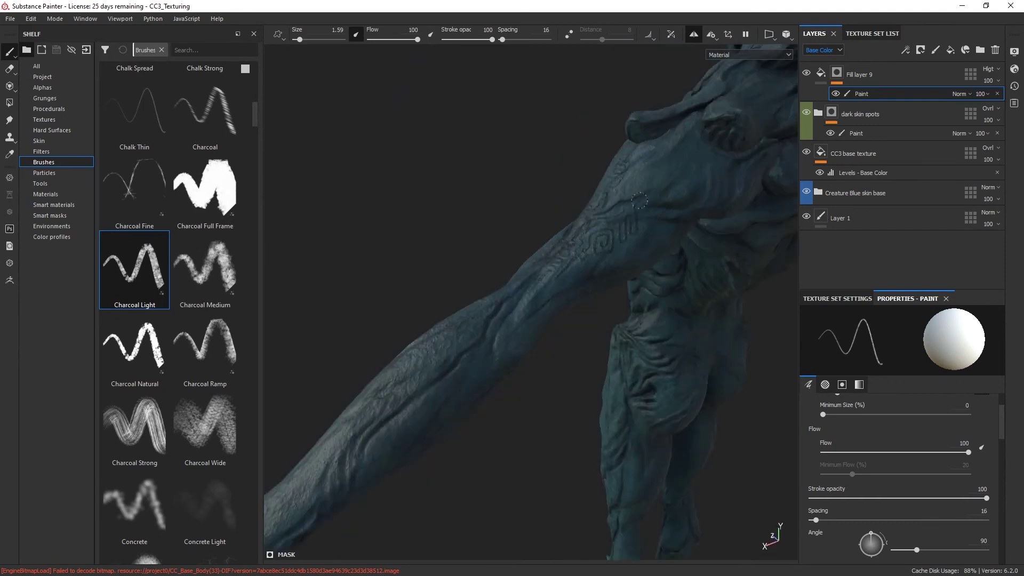
alt+drag(515, 317, 542, 307)
mouse_move(498, 385)
alt+mouse_down()
mouse_move(741, 331)
mouse_move(699, 358)
mouse_move(491, 256)
mouse_move(612, 389)
mouse_move(535, 334)
alt+mouse_up()
alt+drag(547, 373, 578, 390)
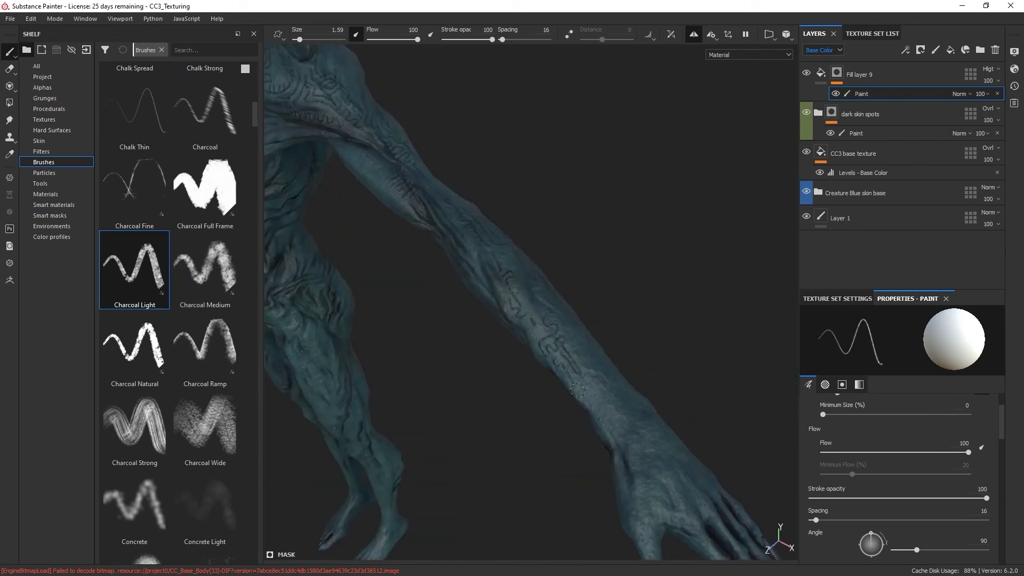
mouse_move(557, 319)
alt+mouse_down()
mouse_move(620, 383)
mouse_move(556, 374)
alt+mouse_up()
Step: Add pattern near the wrist, then frame the creature to face the chest and abdomen
mouse_move(604, 449)
alt+mouse_down()
mouse_move(516, 322)
mouse_move(575, 294)
mouse_move(533, 291)
alt+mouse_up()
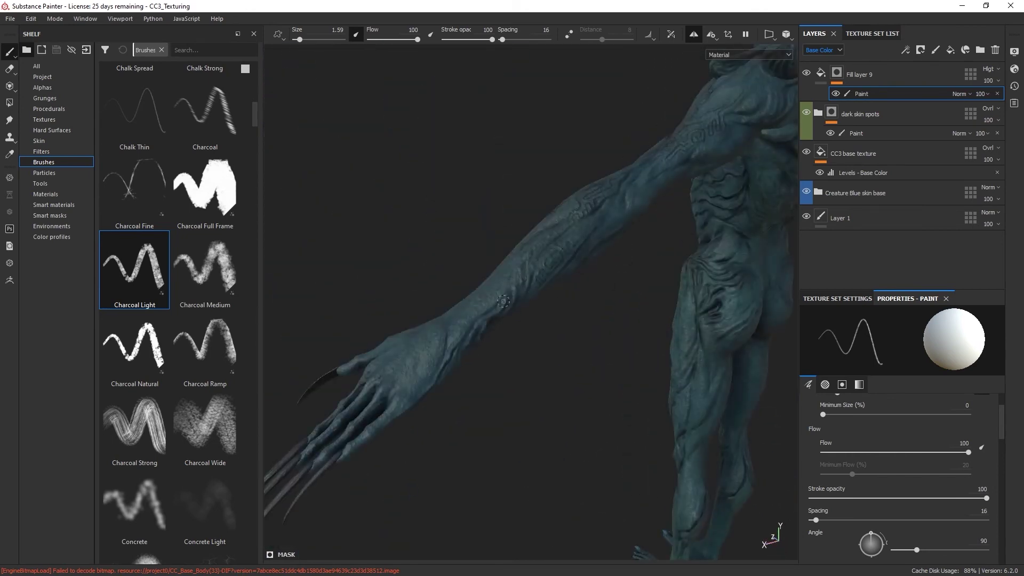
mouse_move(629, 209)
alt+mouse_down()
mouse_move(625, 202)
mouse_move(571, 269)
alt+mouse_up()
alt+drag(584, 231, 565, 270)
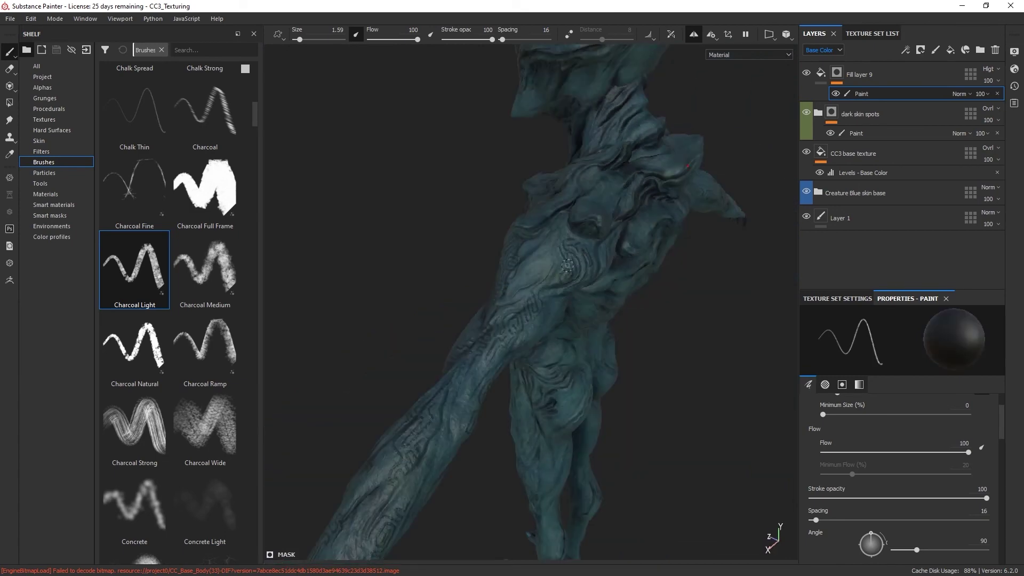
key(f)
scroll(537, 281, up, 5)
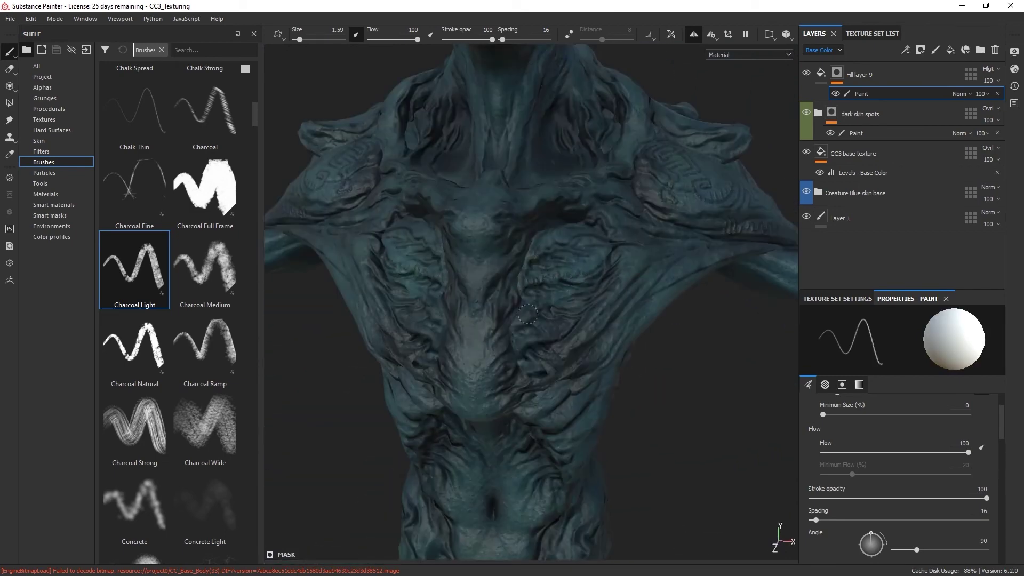
scroll(515, 164, down, 2)
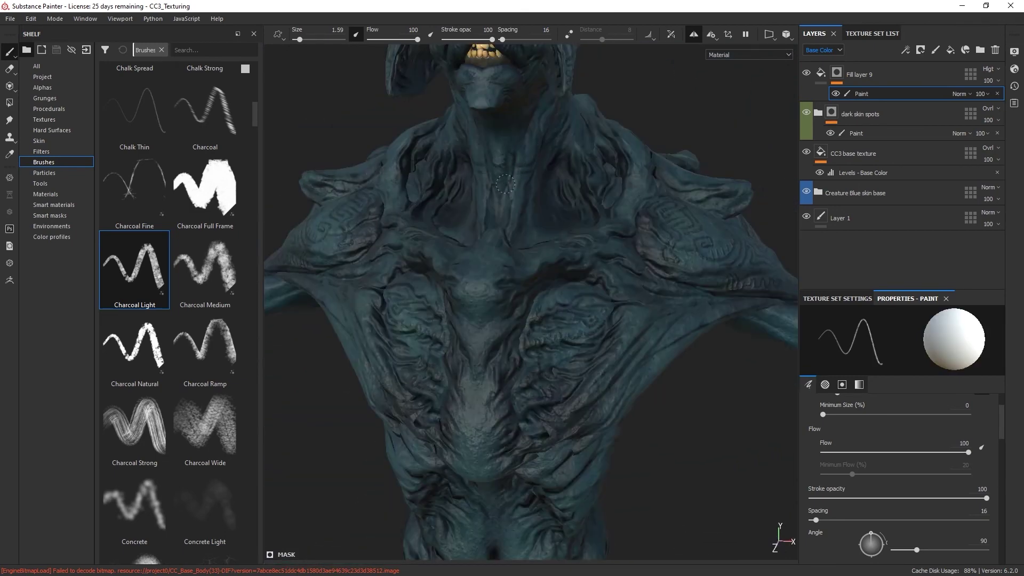
alt+drag(519, 208, 565, 182)
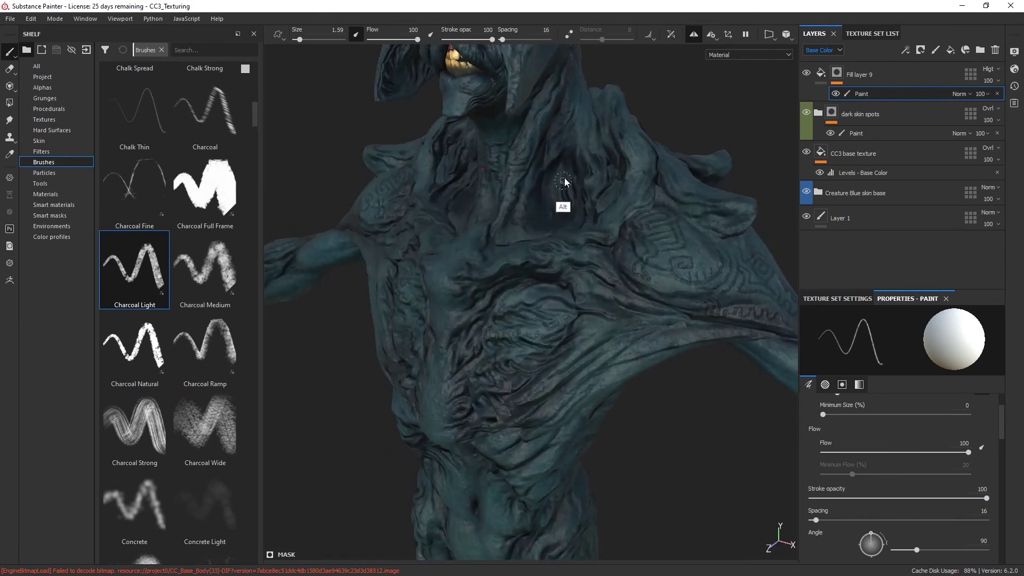
scroll(552, 159, down, 3)
alt+drag(629, 382, 622, 220)
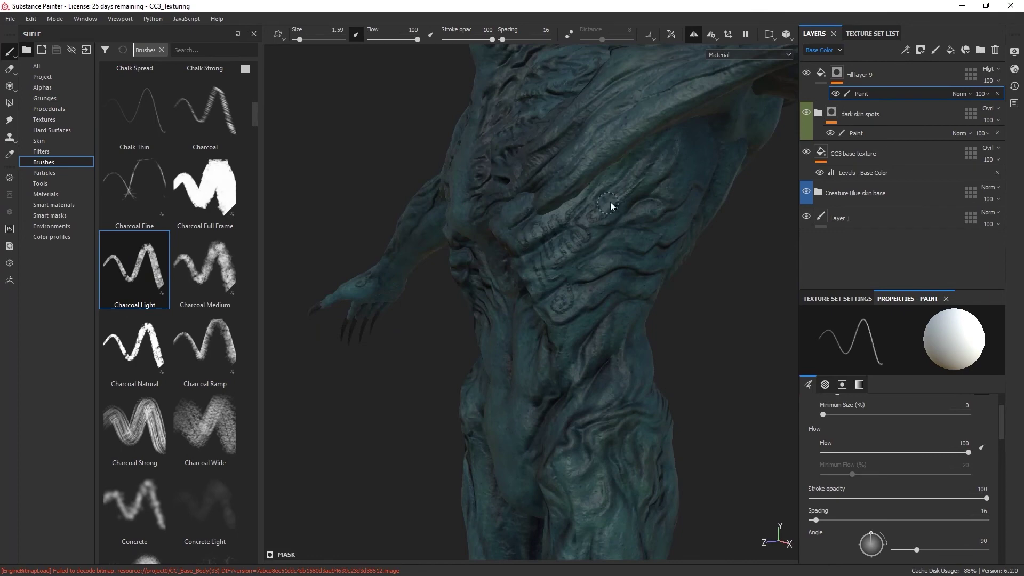
mouse_move(579, 314)
alt+mouse_down()
mouse_move(548, 331)
mouse_move(540, 209)
mouse_move(516, 283)
mouse_move(552, 296)
alt+mouse_up()
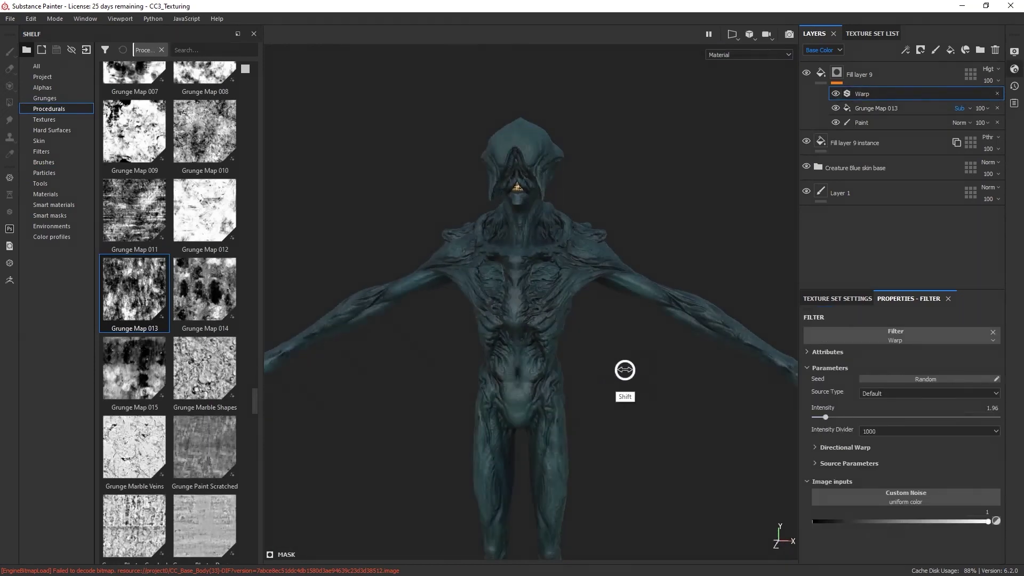
Step: Apply the bronze smart material to the head and drop a Metal Edge Wear smart mask on it
click(53, 204)
drag(134, 336, 602, 155)
click(49, 215)
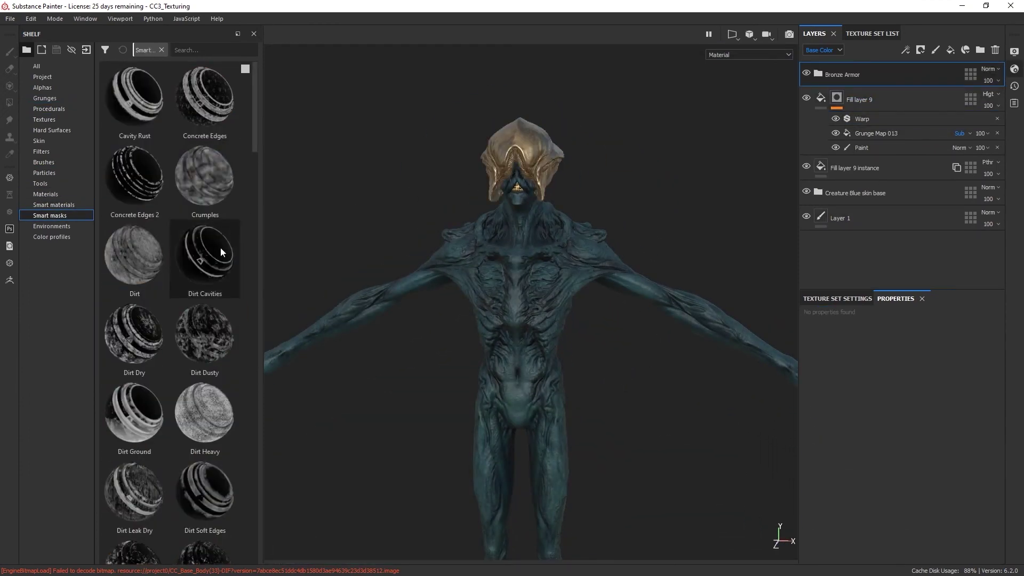
scroll(254, 320, down, 5)
drag(134, 352, 906, 74)
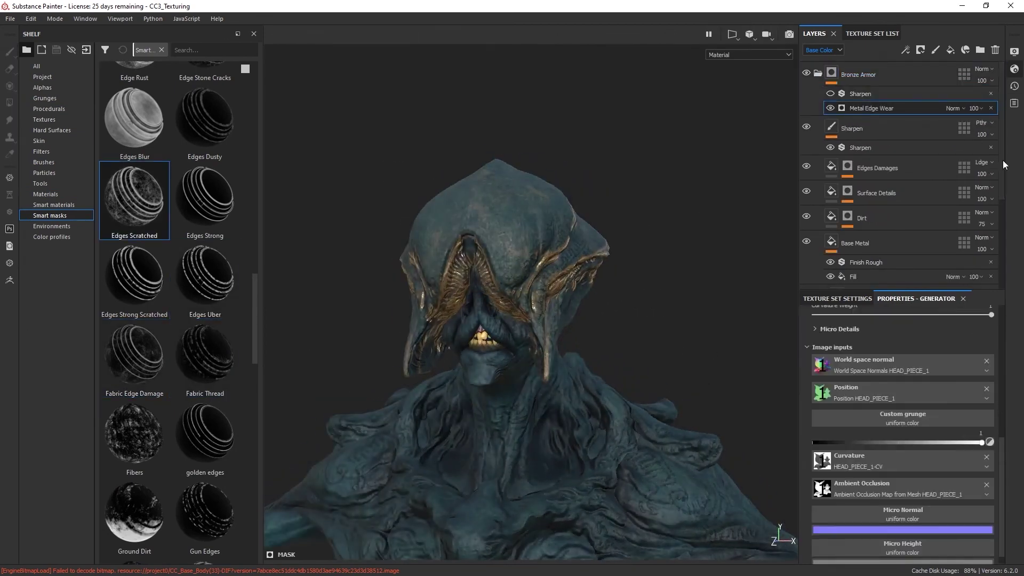
scroll(907, 400, up, 10)
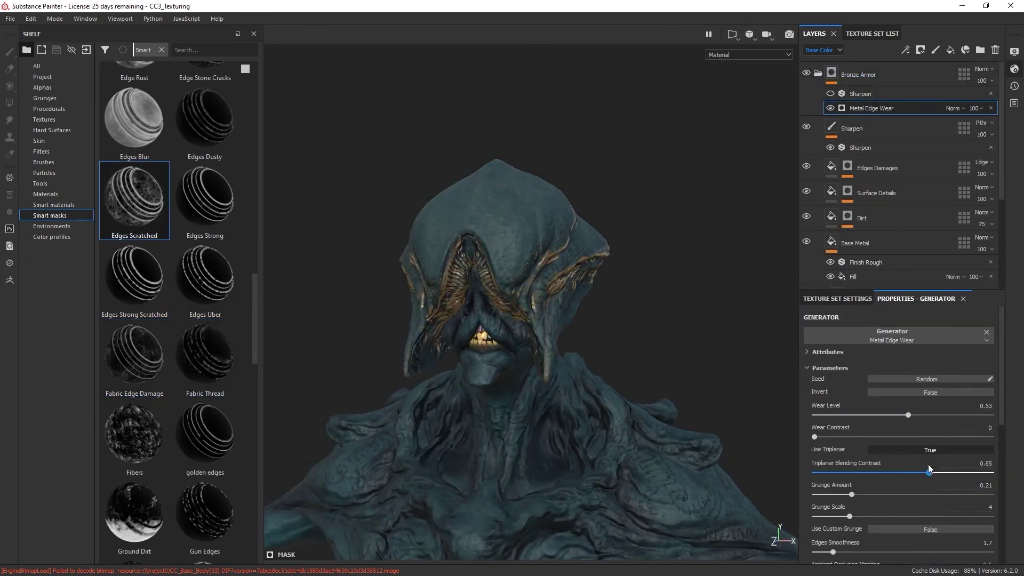
scroll(874, 405, down, 4)
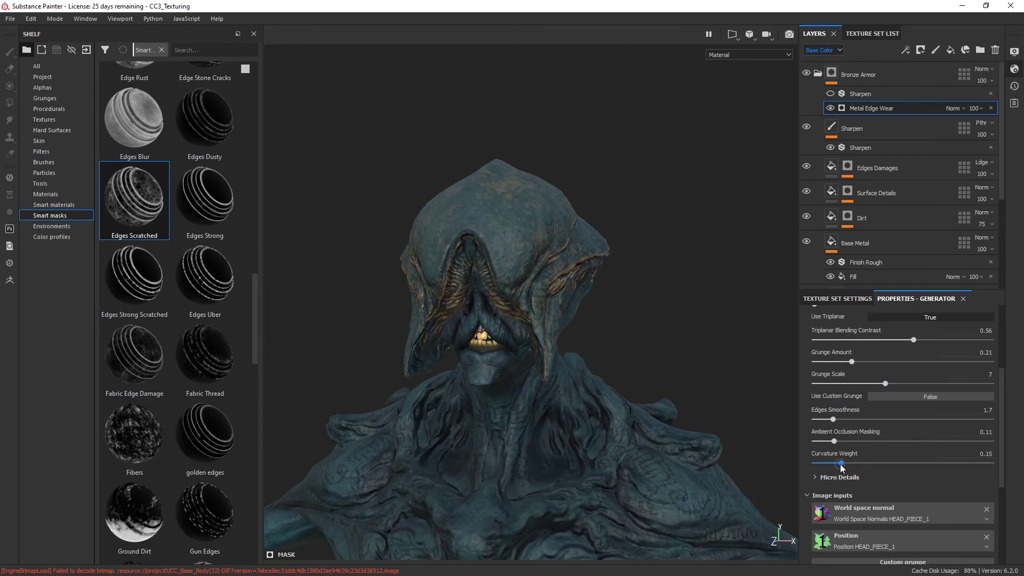
scroll(876, 369, up, 2)
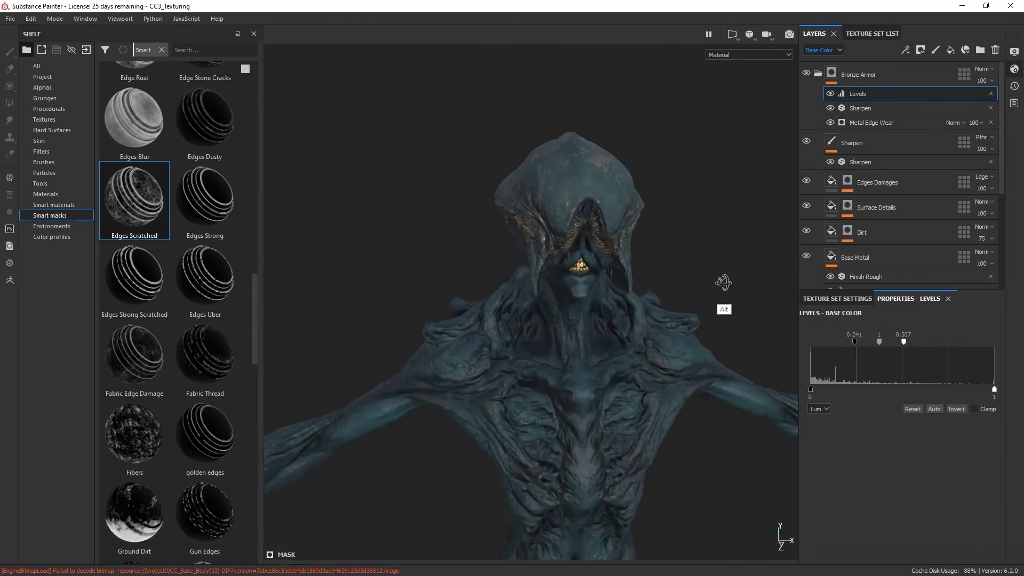
Step: Add a fill layer inside Bronze Armor, set its channels, roughness 0.3
click(822, 76)
click(877, 201)
scroll(833, 102, down, 2)
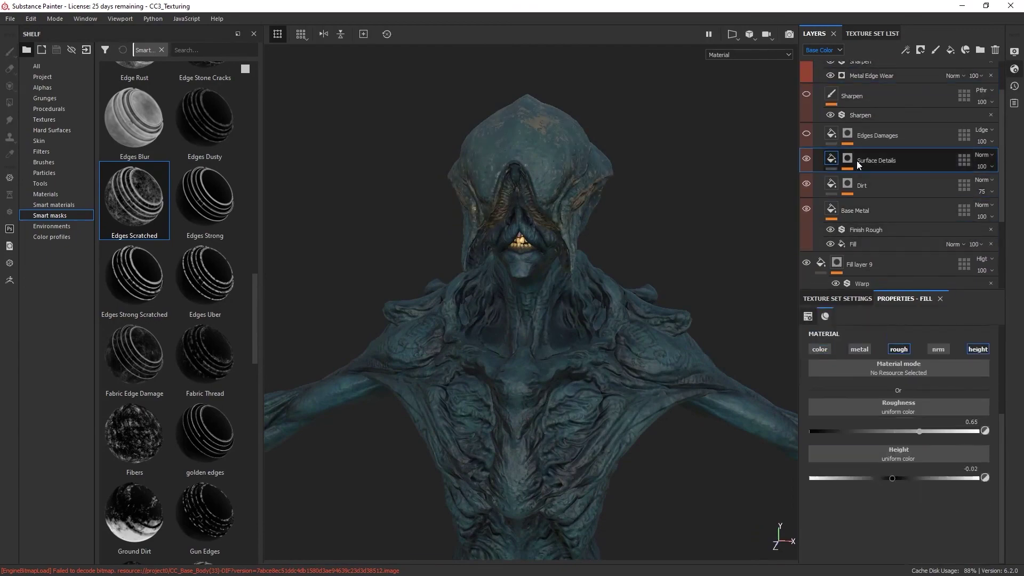
click(832, 95)
click(950, 50)
click(820, 348)
click(859, 349)
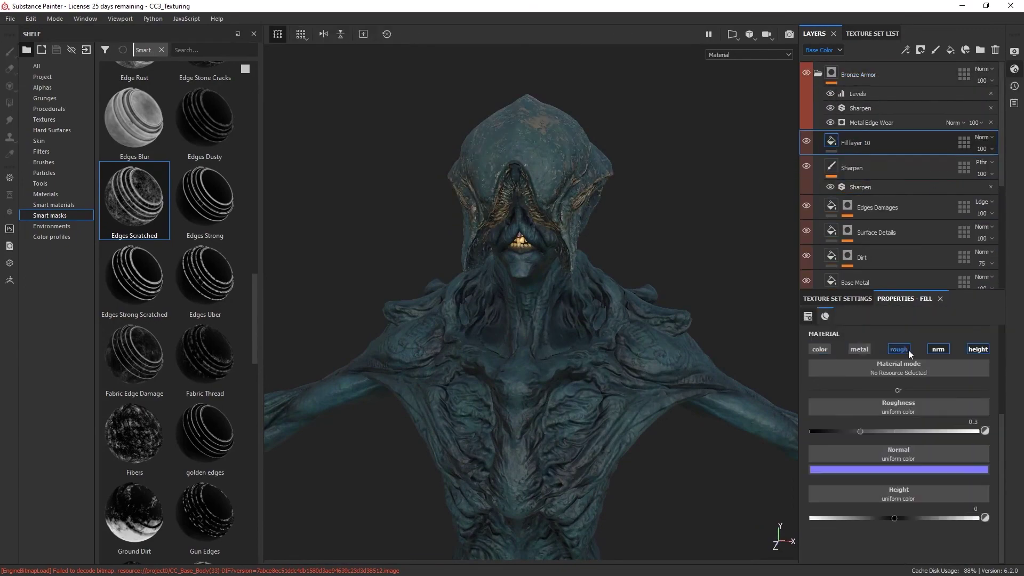
click(898, 349)
alt+right_drag(575, 235, 575, 206)
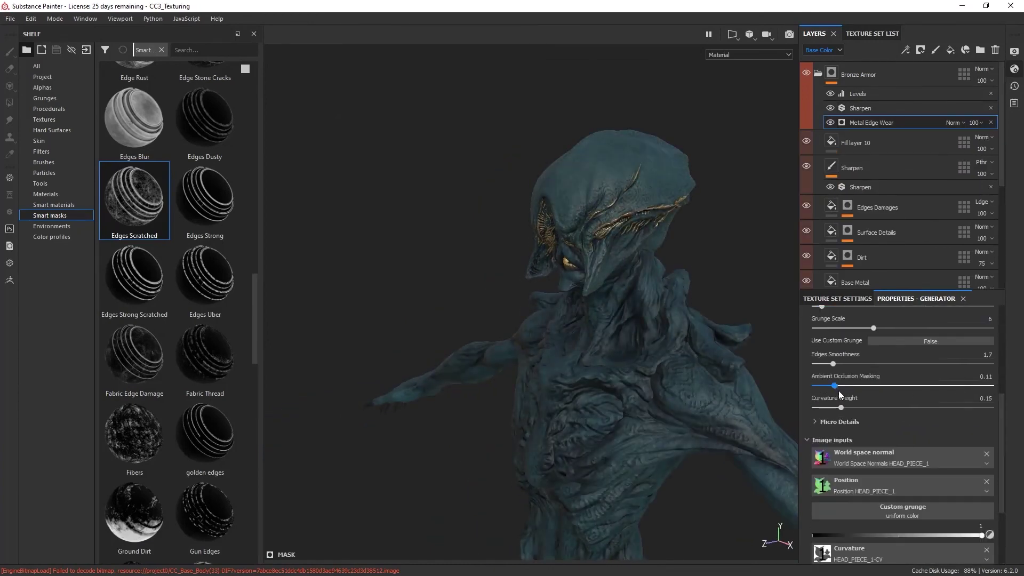
Step: Mask Bronze Armor with Surface Worn, ambient occlusion 0.65 and curvature 0.67
click(817, 74)
scroll(255, 349, down, 3)
scroll(255, 350, down, 5)
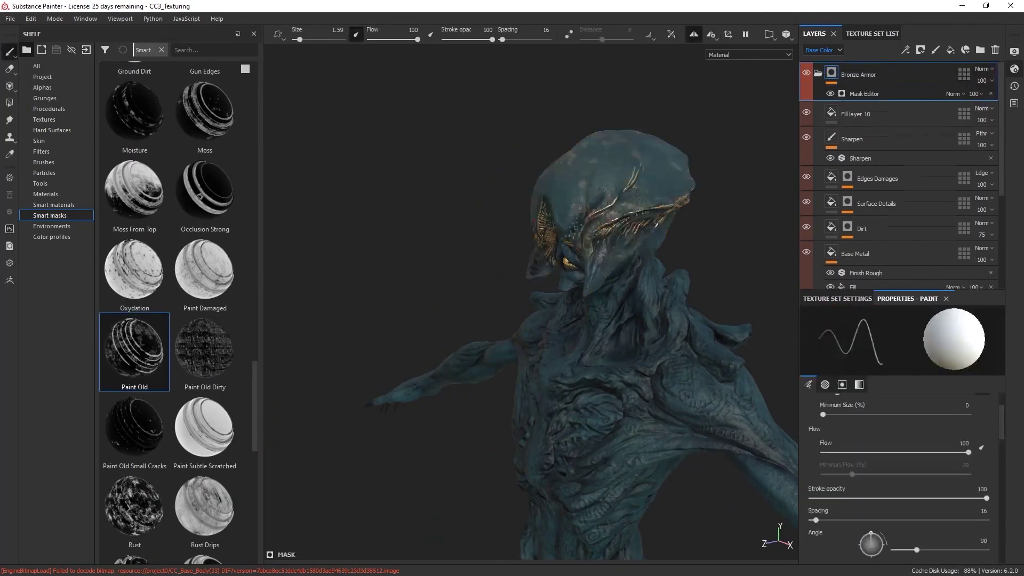
drag(204, 442, 854, 74)
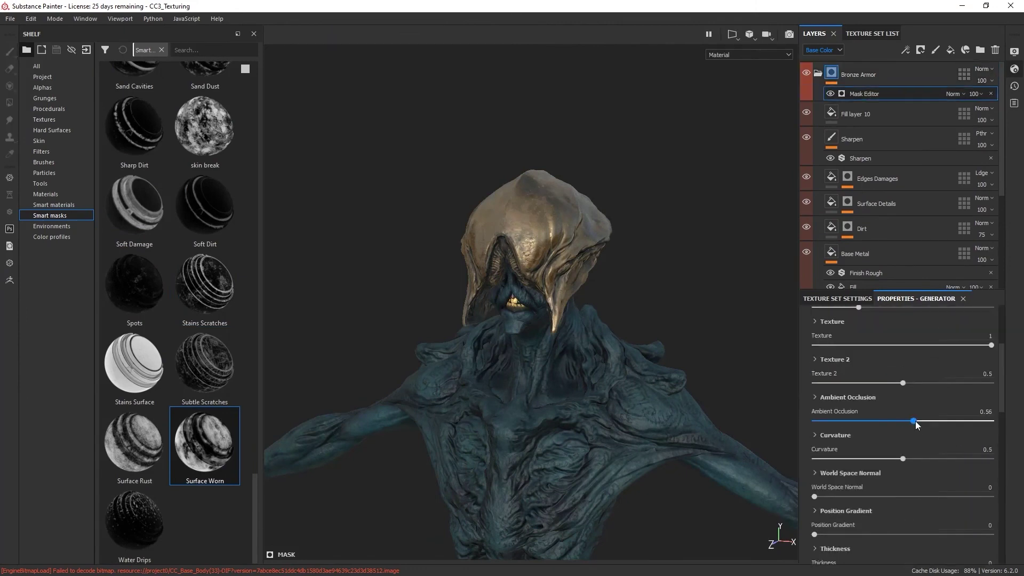
drag(926, 414, 849, 429)
scroll(986, 386, down, 1)
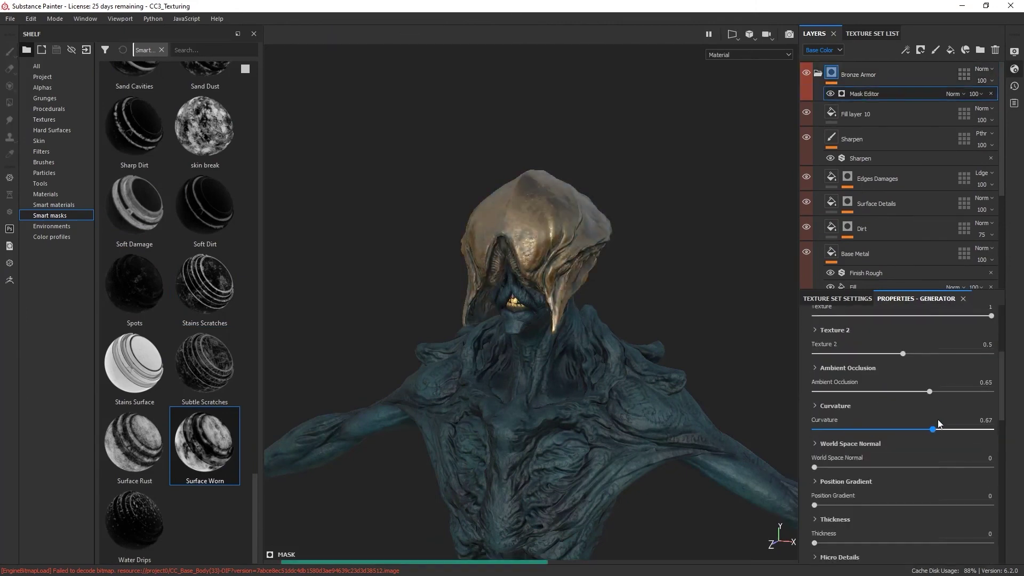
drag(902, 354, 945, 353)
Step: Replace Bronze Armor's existing mask with the Sharp Dirt smart mask
right_click(831, 74)
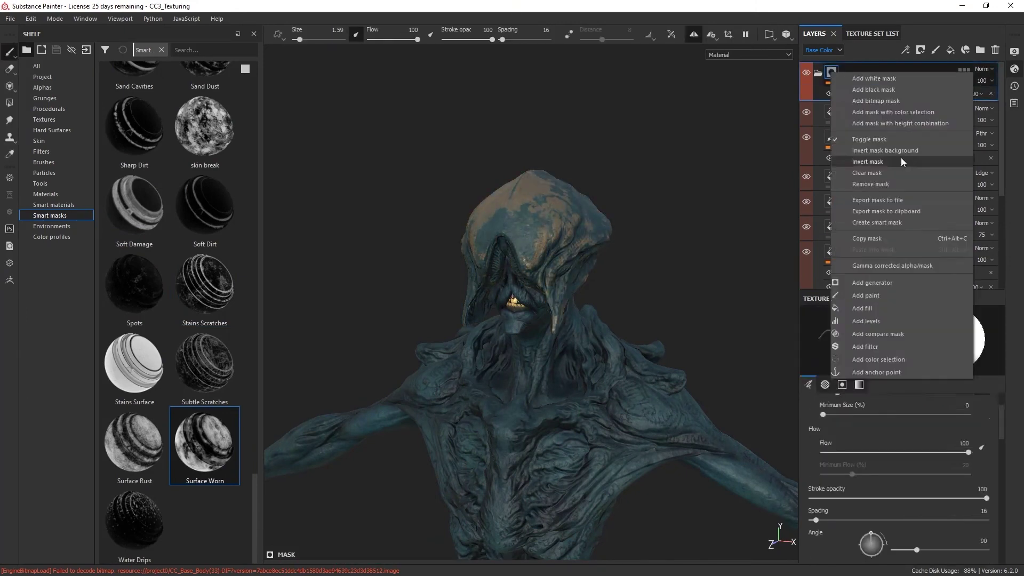
click(853, 159)
scroll(239, 435, up, 3)
drag(134, 275, 612, 286)
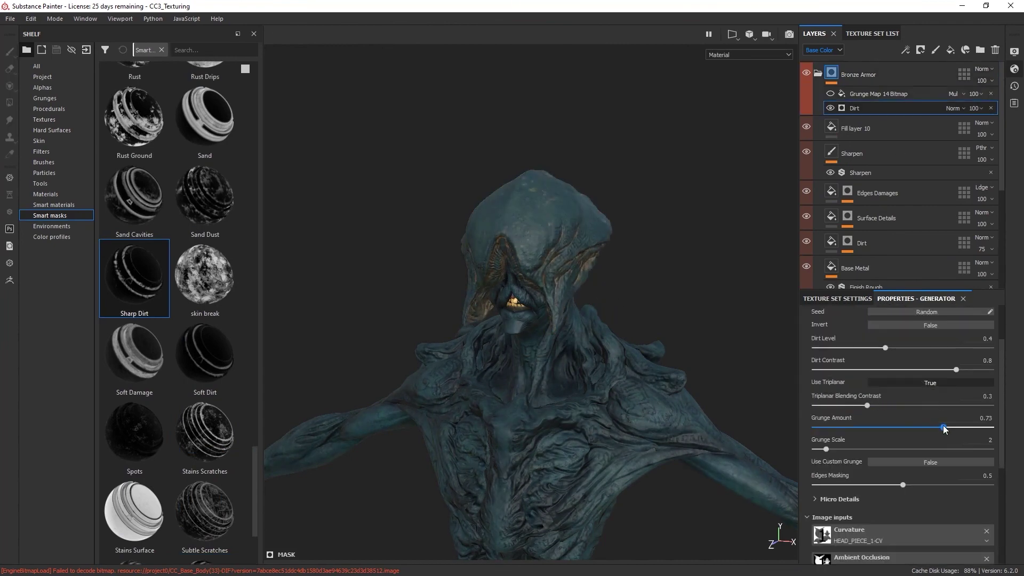
Step: Tune the mask: lower grunge amount, raise dirt level, and set grunge balance to 0.6
drag(929, 427, 919, 427)
scroll(906, 416, up, 1)
drag(886, 394, 914, 396)
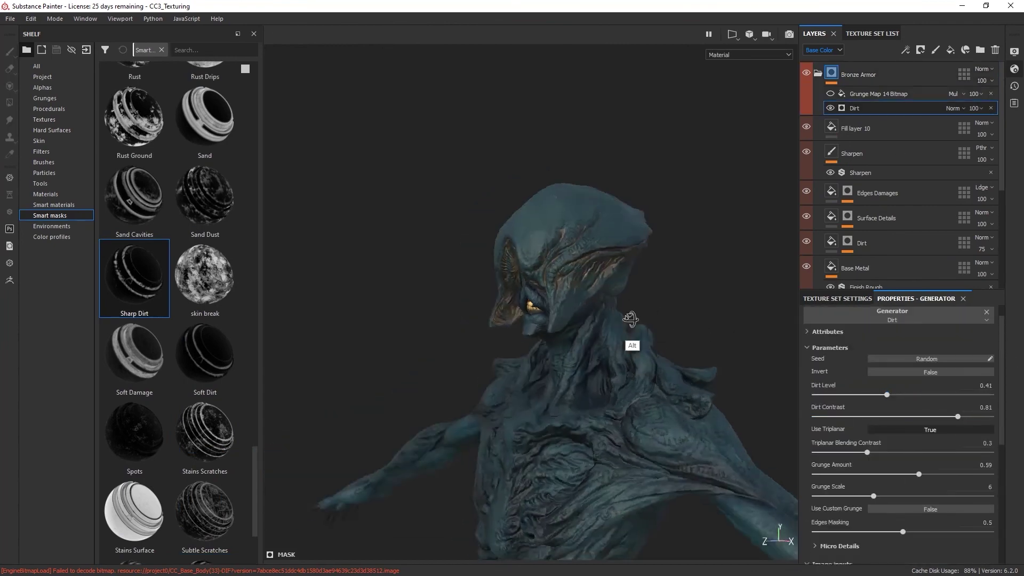
alt+drag(631, 343, 736, 302)
click(878, 93)
drag(937, 422, 920, 422)
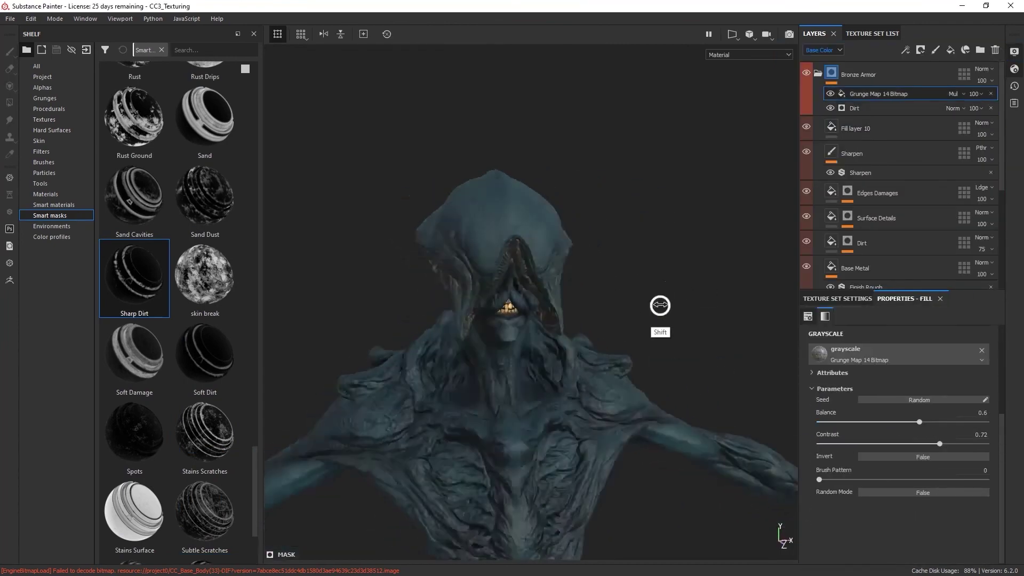
Step: Review the head in material view, select Fill layer 10 to adjust its height, then reselect Bronze Armor
key(c)
key(c)
key(c)
key(m)
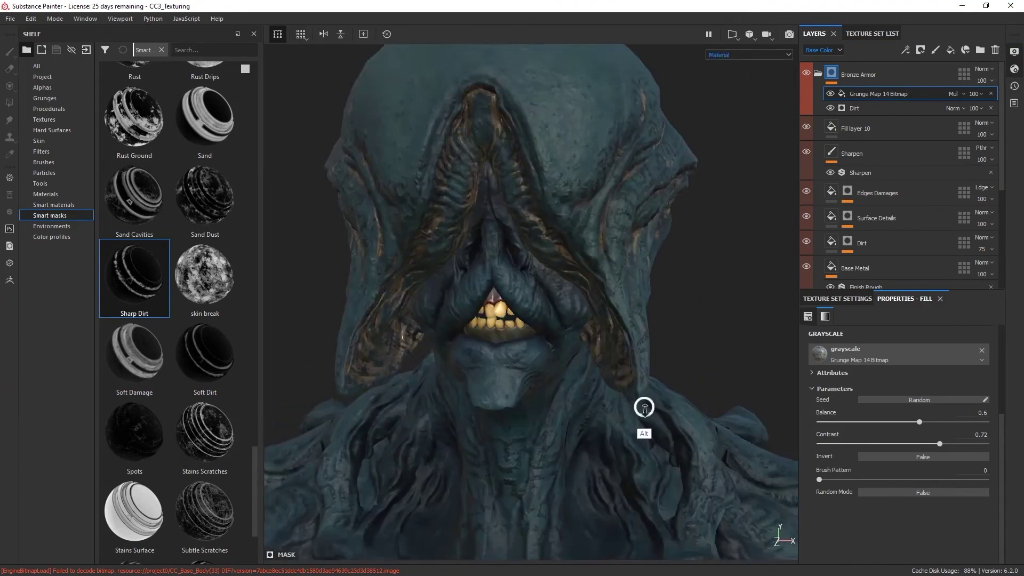
click(855, 128)
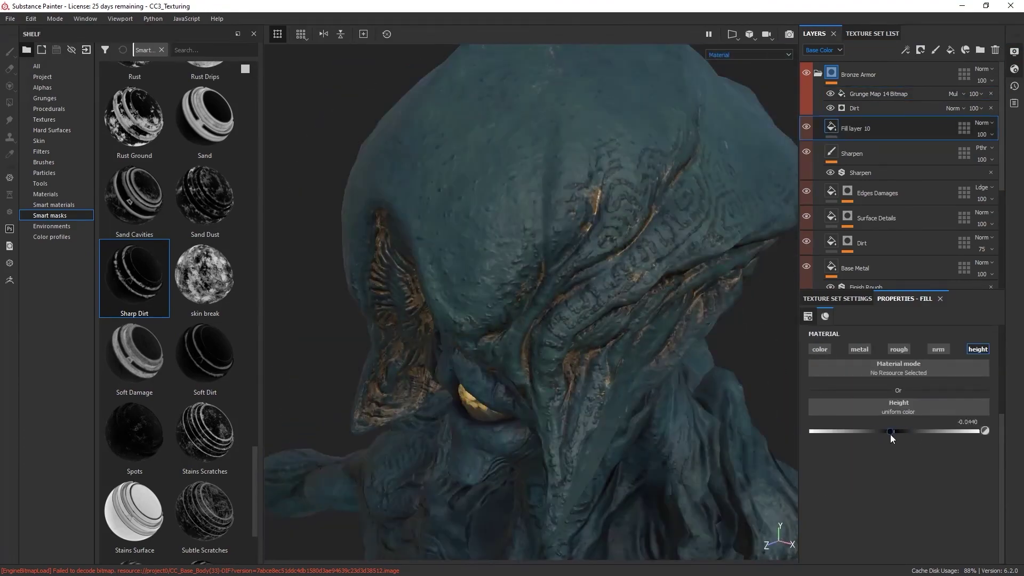
key(f)
click(818, 73)
key(1)
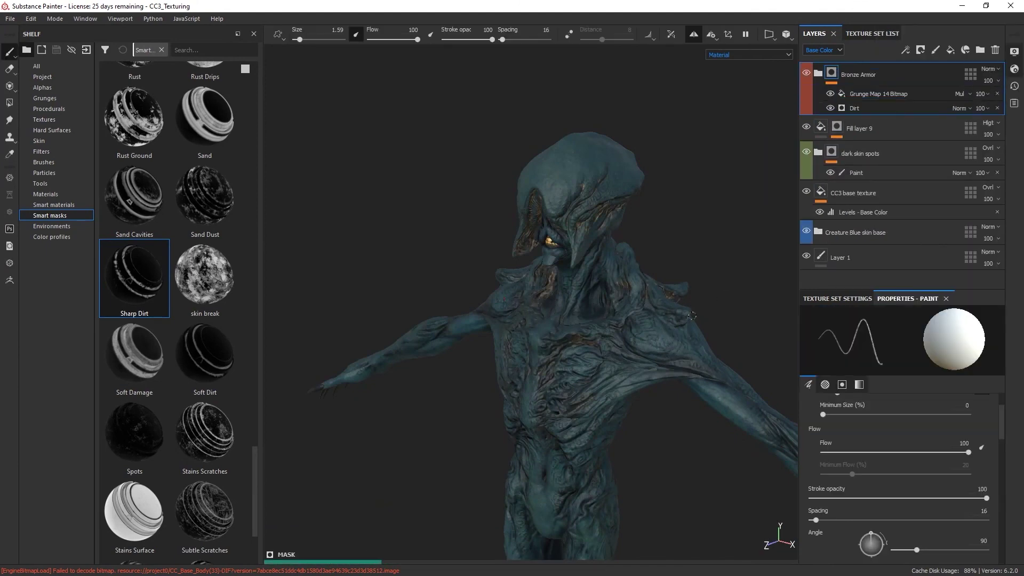
Step: Reframe the creature from the front and pick the Dirt 1 brush
key(f)
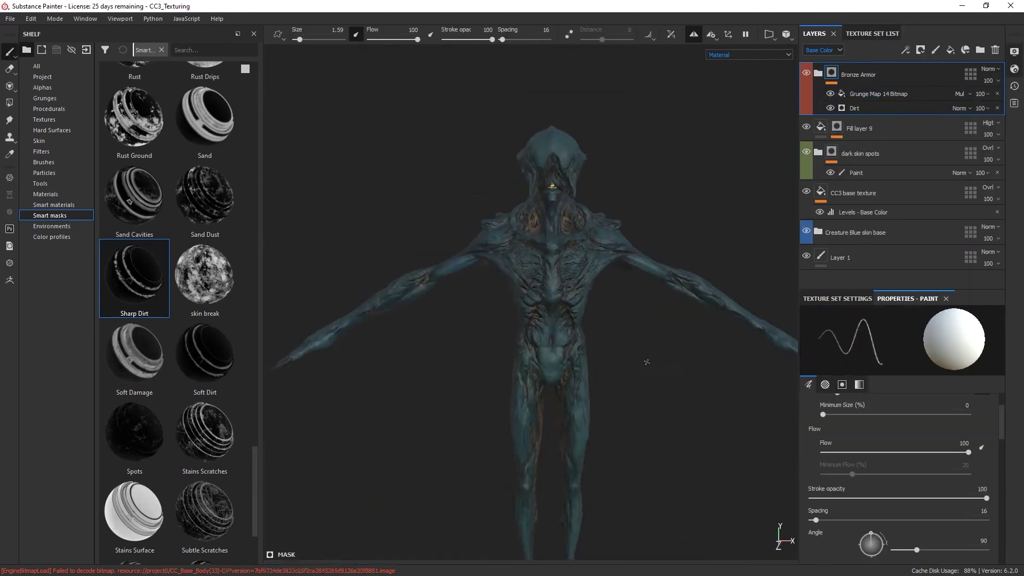
alt+drag(692, 316, 639, 354)
scroll(212, 190, down, 5)
click(134, 367)
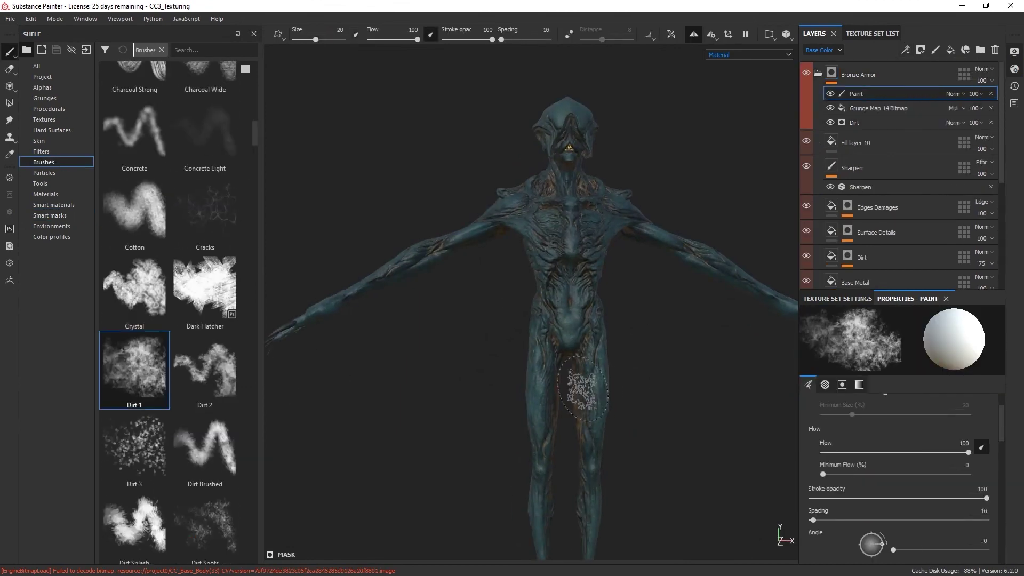
Step: Inspect the legs, arm and full body, and check the viewport display settings
mouse_move(587, 320)
alt+mouse_down()
mouse_move(533, 213)
mouse_move(499, 286)
mouse_move(652, 229)
mouse_move(720, 359)
alt+mouse_up()
shift+right_drag(720, 359, 639, 238)
key(f)
mouse_move(640, 238)
alt+mouse_down()
mouse_move(514, 359)
mouse_move(589, 359)
alt+mouse_up()
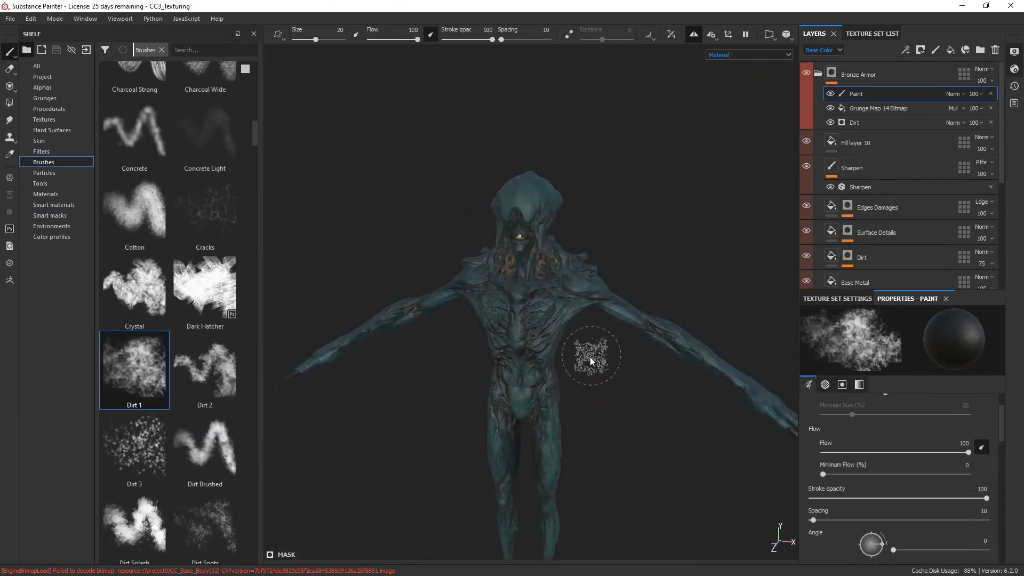
click(1014, 51)
click(803, 261)
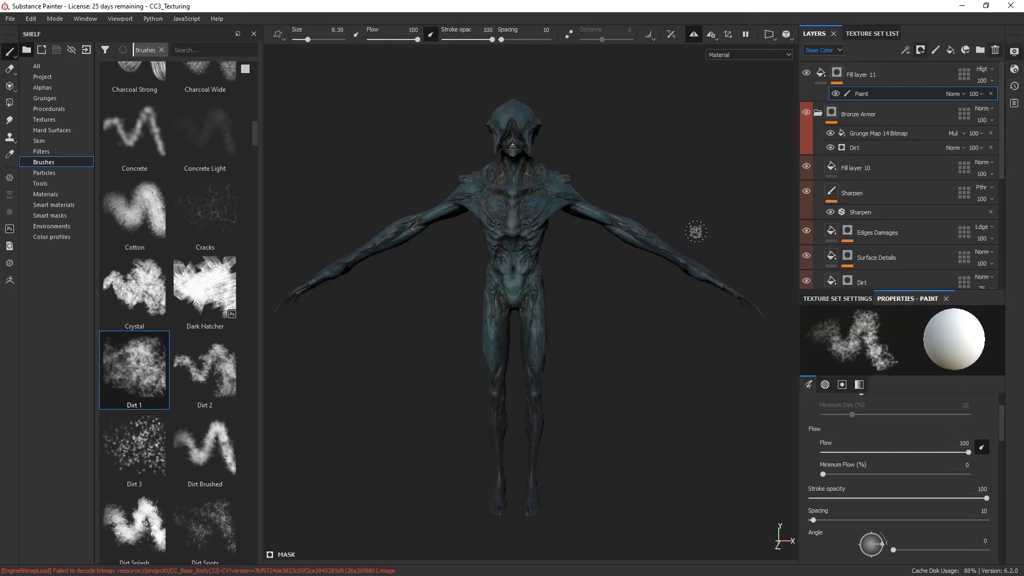